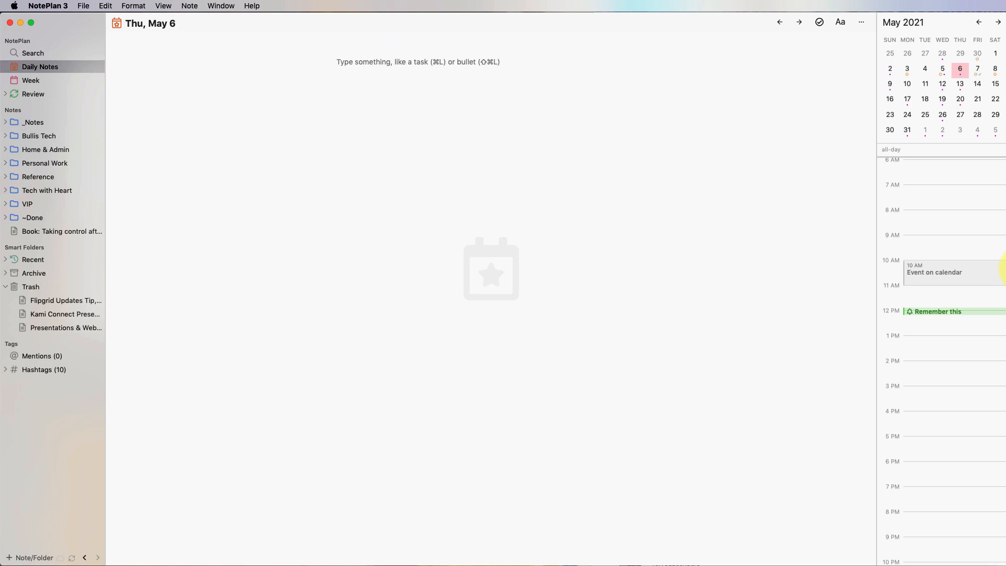
Search tasks and paragraphs for "remember this" from the Command Bar, then clear the search
{"action": "key", "text": "super+j"}
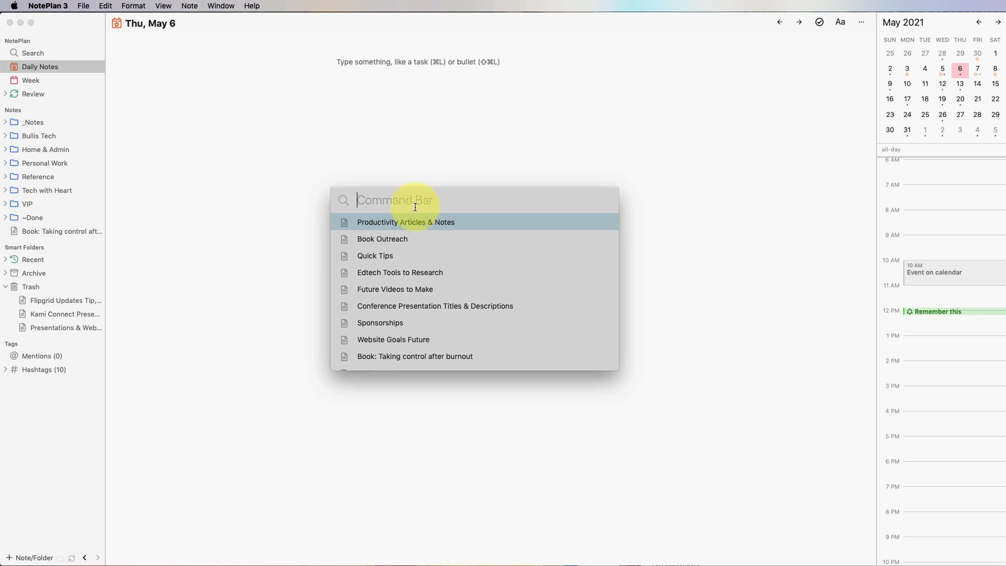
{"action": "type", "text": "remember this"}
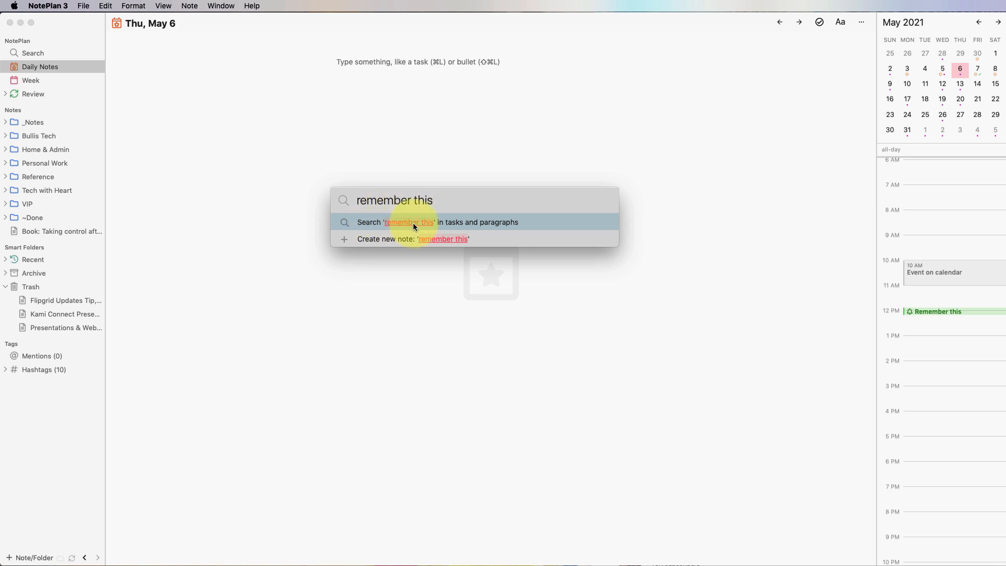
{"action": "left_click", "coordinate": [470, 222]}
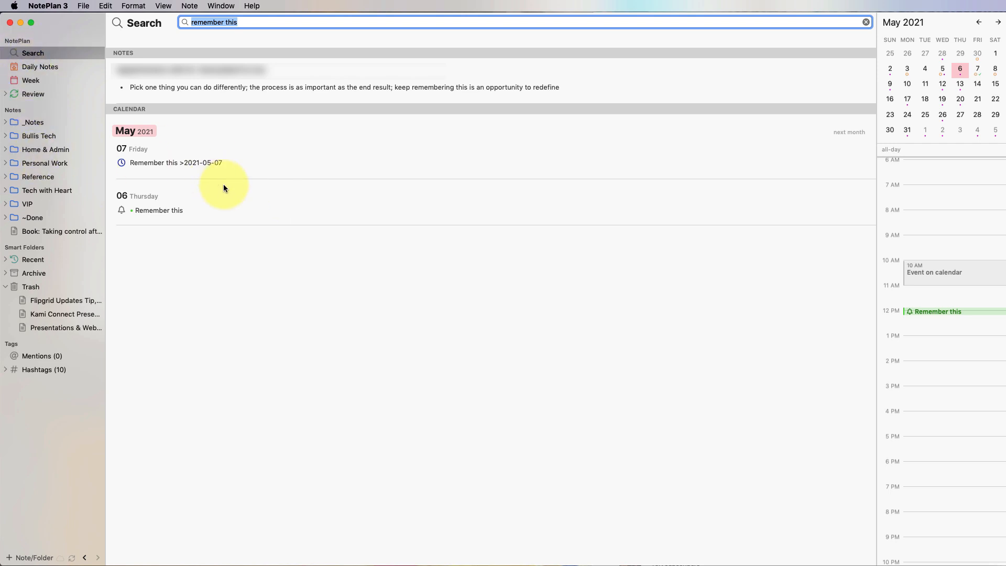
{"action": "left_click", "coordinate": [866, 24]}
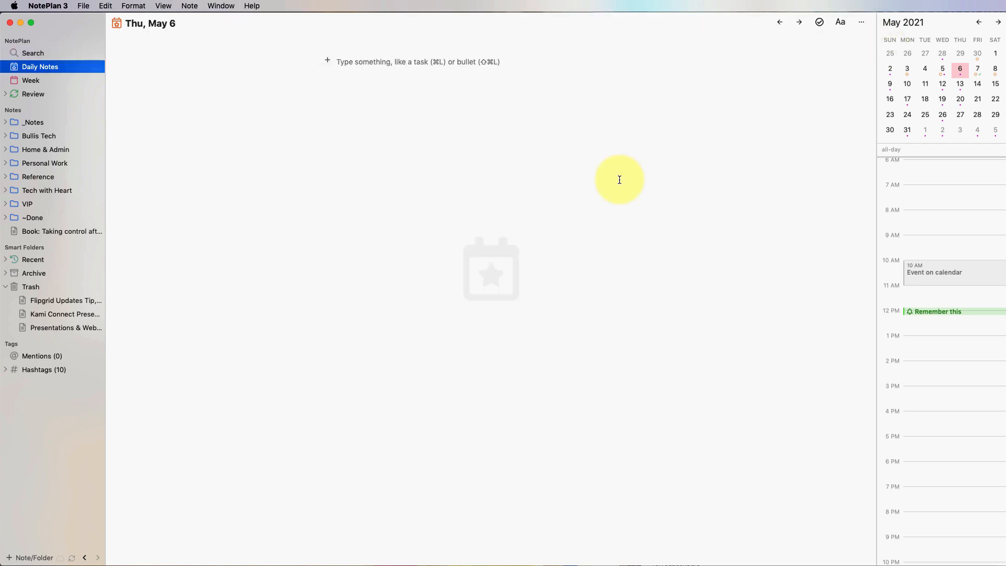
Jump to the daily note for May 7 from the Command Bar using the query "may7"
{"action": "key", "text": "super+j"}
{"action": "key", "text": "BackSpace"}
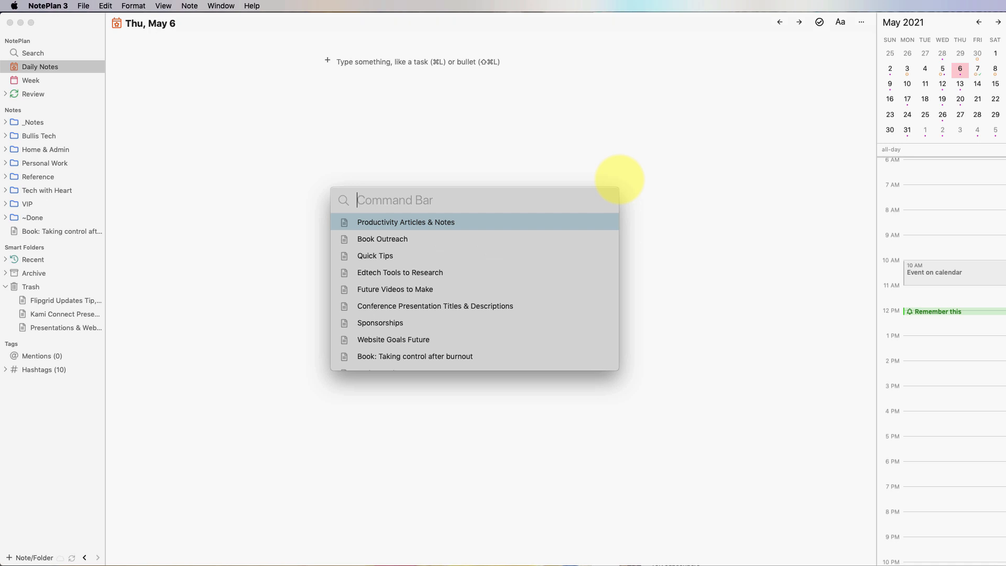
{"action": "type", "text": "may"}
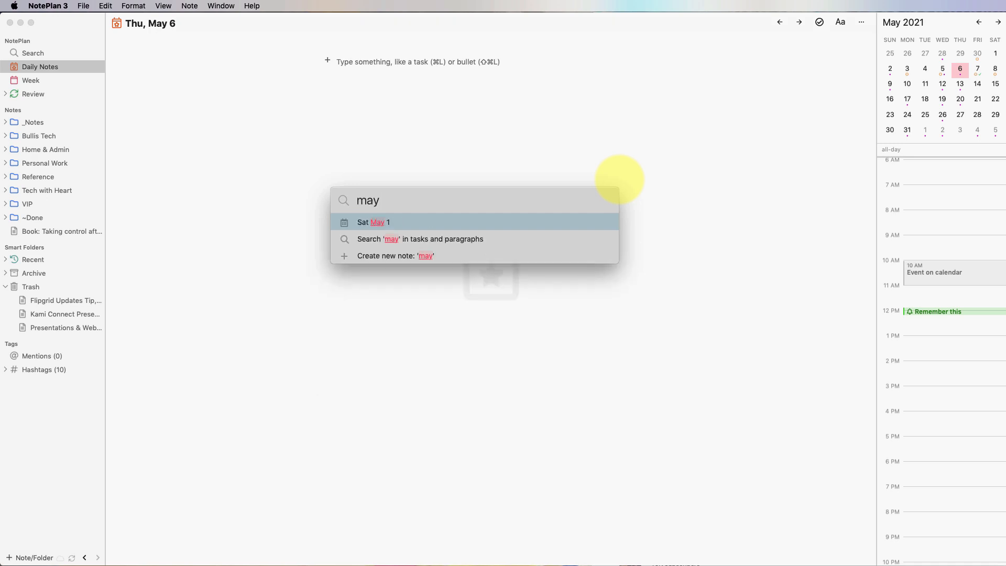
{"action": "type", "text": "7"}
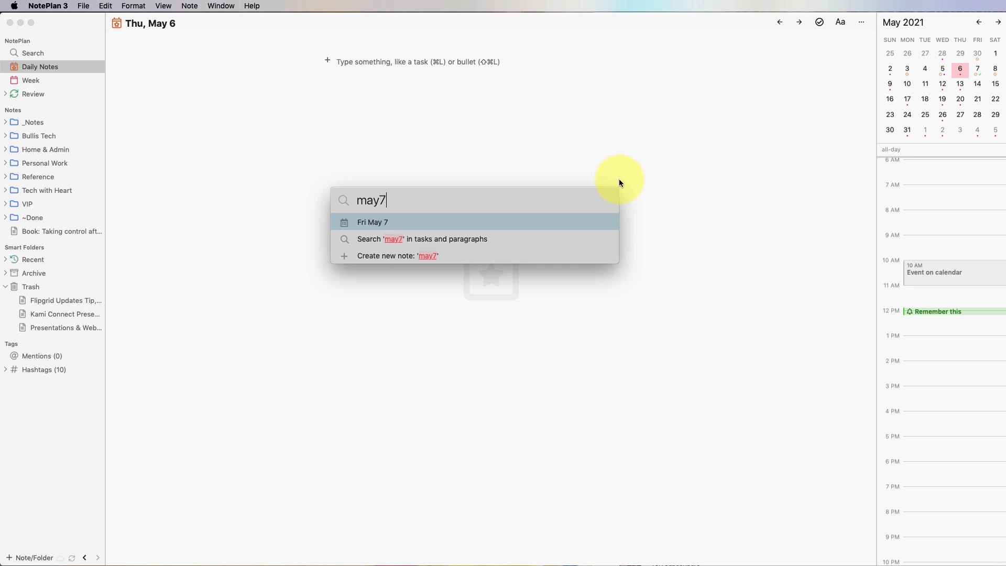
{"action": "key", "text": "Return"}
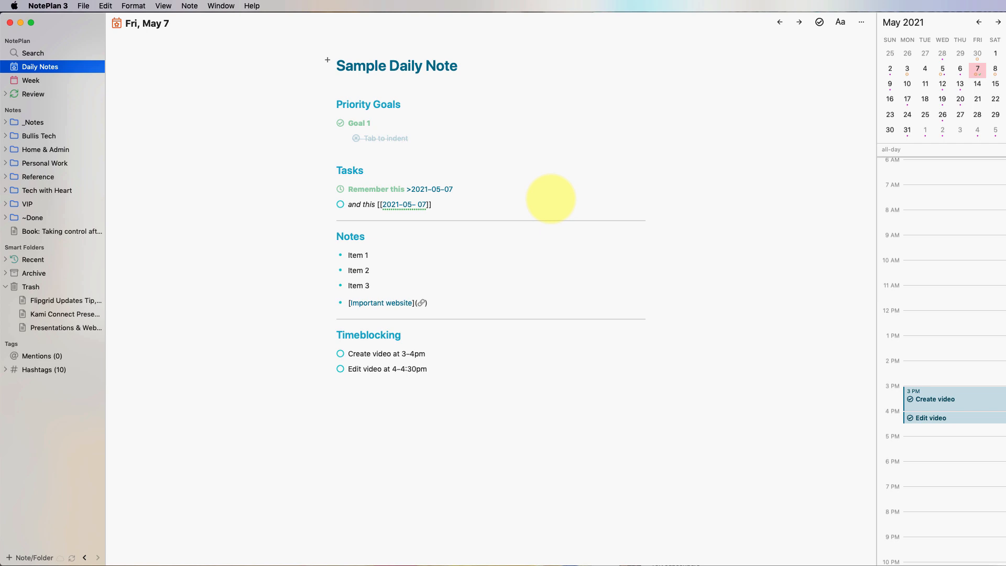
Look up "tomorrow" in the Command Bar, clear that query, and search for "notes" instead
{"action": "key", "text": "super+j"}
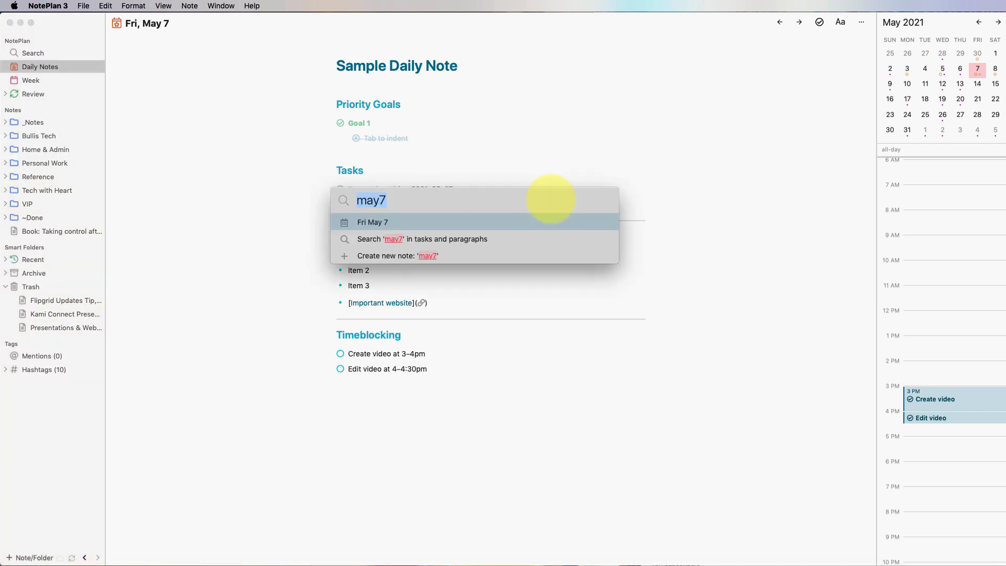
{"action": "type", "text": "today"}
{"action": "key", "text": "BackSpace"}
{"action": "key", "text": "BackSpace"}
{"action": "key", "text": "BackSpace"}
{"action": "type", "text": "morrow"}
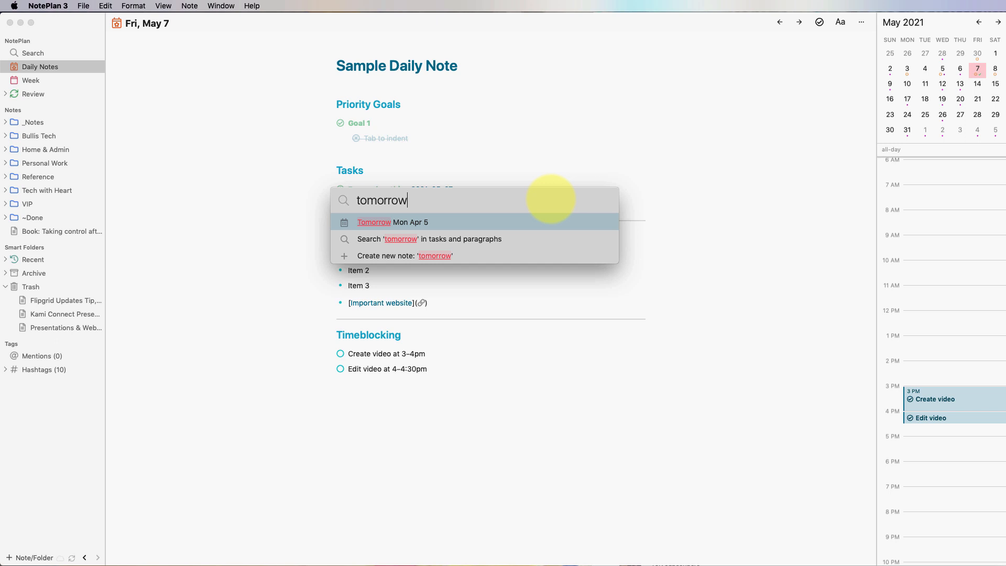
{"action": "key", "text": "BackSpace"}
{"action": "key", "text": "BackSpace"}
{"action": "key", "text": "BackSpace"}
{"action": "key", "text": "BackSpace"}
{"action": "key", "text": "BackSpace"}
{"action": "key", "text": "BackSpace"}
{"action": "key", "text": "BackSpace"}
{"action": "key", "text": "BackSpace"}
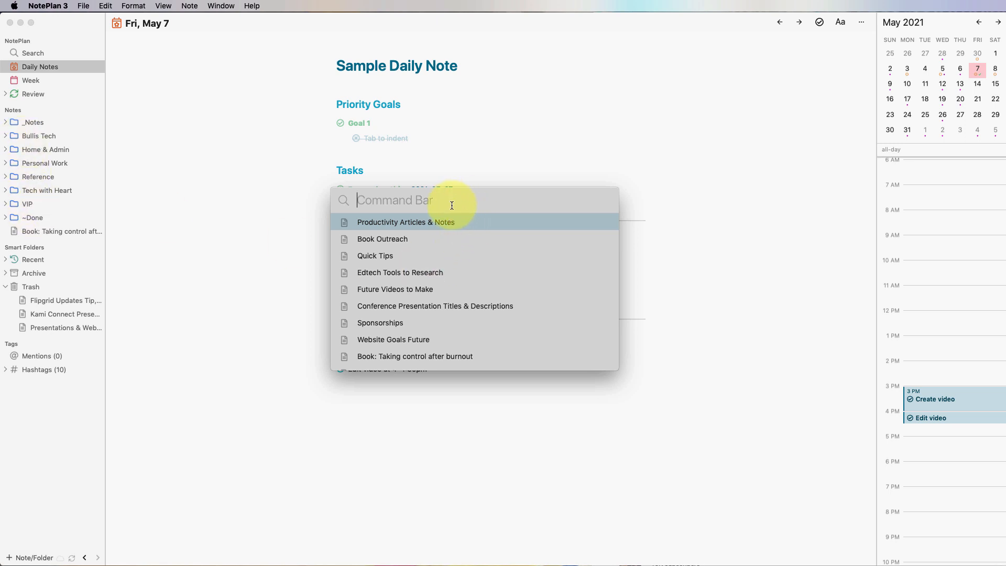
{"action": "type", "text": "notes"}
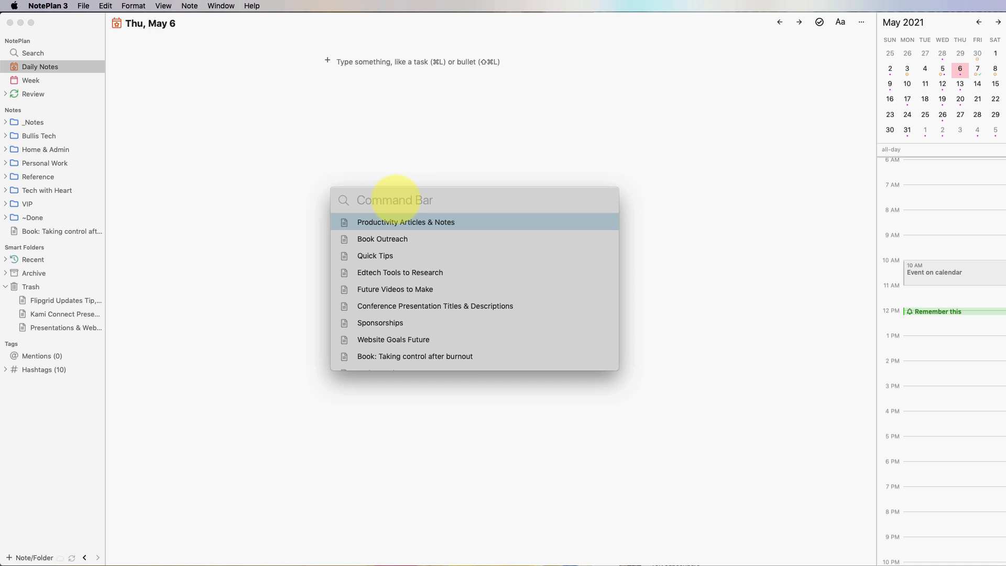
Add the task "make video on" to the May 6 daily note through the Command Bar
{"action": "type", "text": "make video today"}
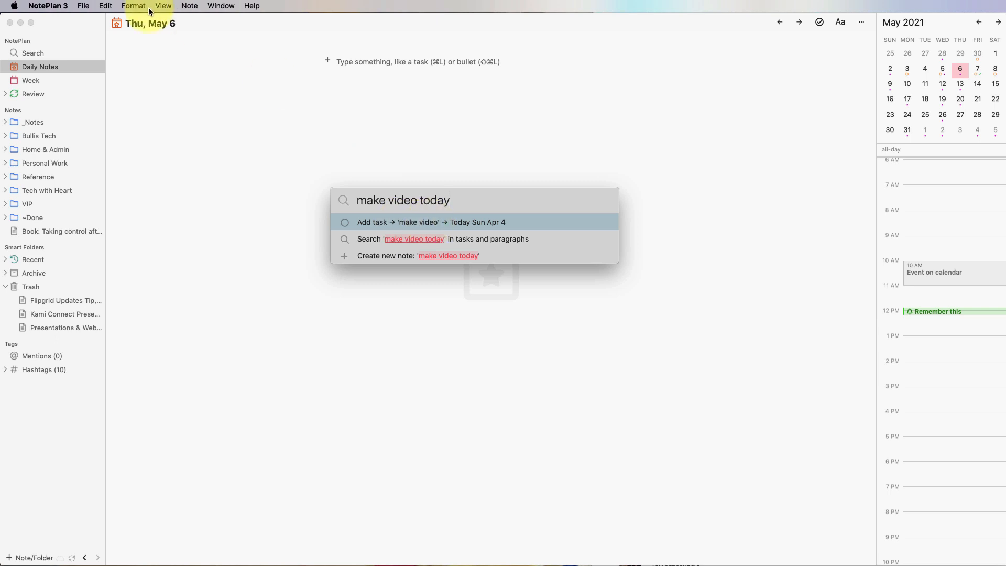
{"action": "key", "text": "BackSpace"}
{"action": "key", "text": "BackSpace"}
{"action": "key", "text": "BackSpace"}
{"action": "key", "text": "BackSpace"}
{"action": "key", "text": "BackSpace"}
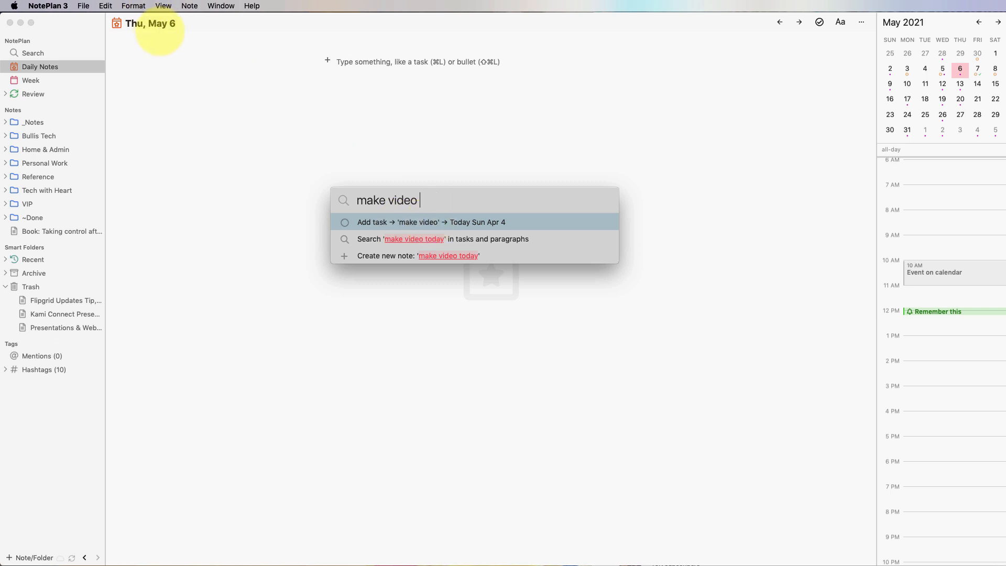
{"action": "type", "text": "on may6"}
{"action": "key", "text": "Return"}
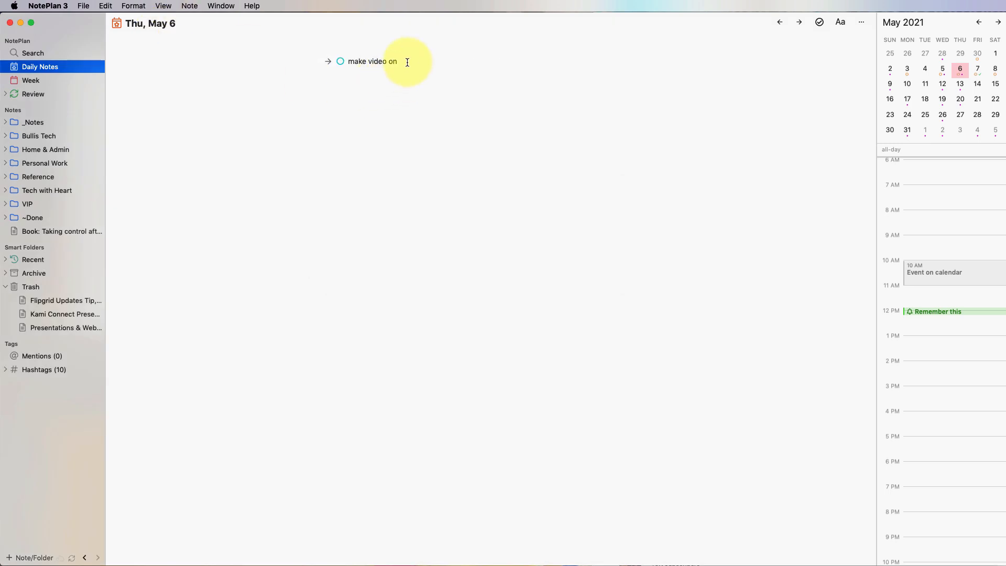
Copy the web address of the NotePlan 3 walkthrough video open in Chrome
{"action": "key", "text": "super+j"}
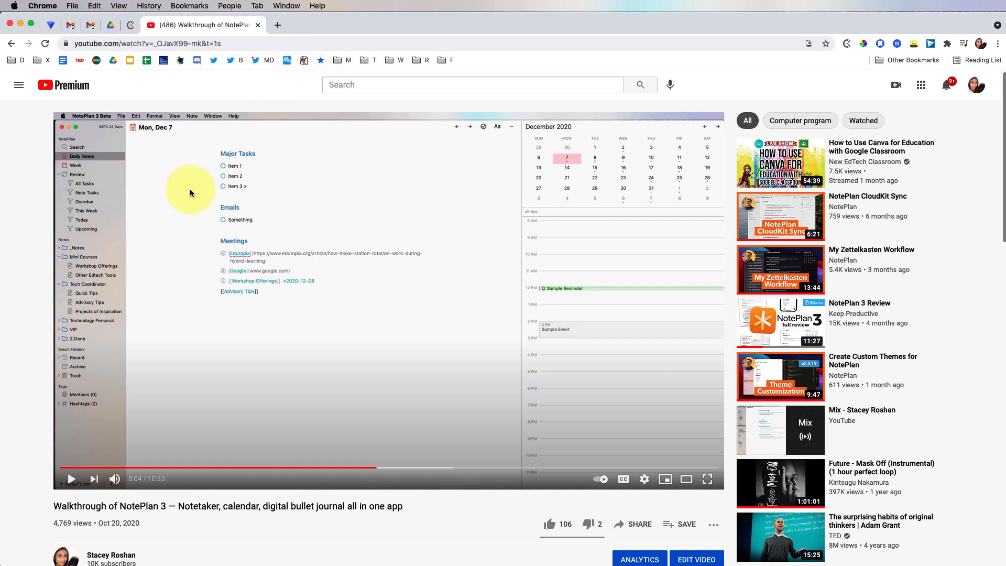
{"action": "key", "text": "super+j"}
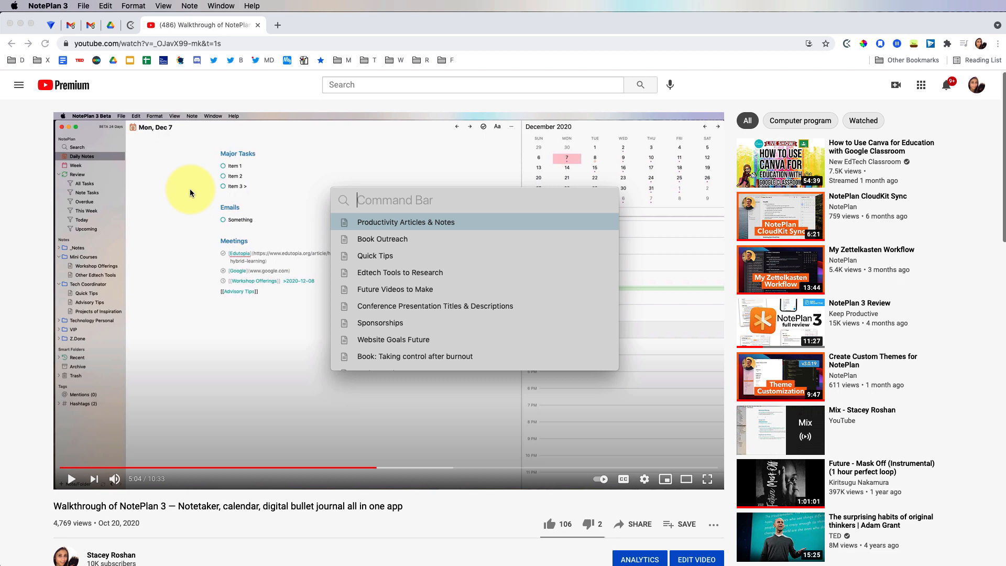
{"action": "left_click", "coordinate": [164, 44]}
{"action": "key", "text": "super+c"}
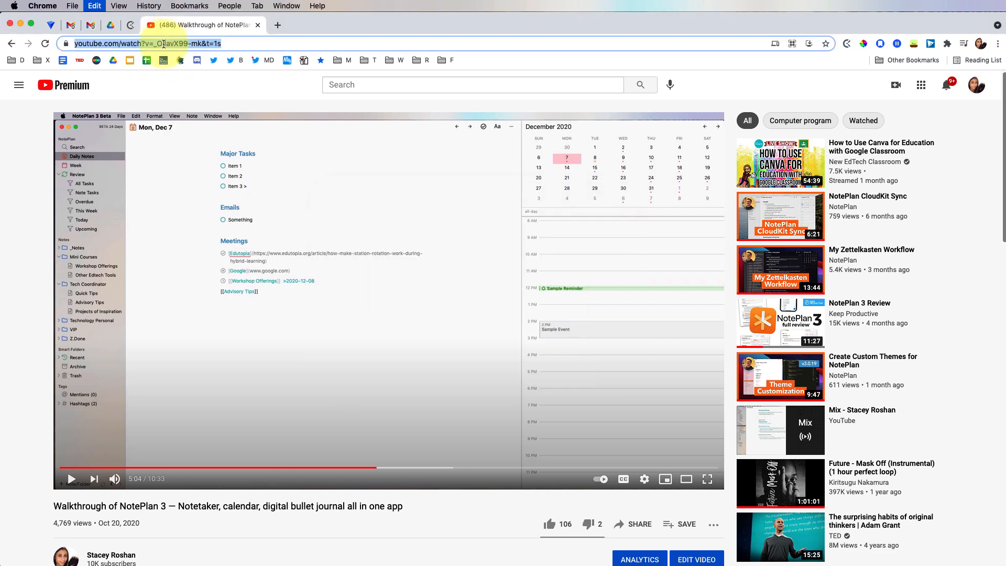
Add the task "watch this video" with the copied YouTube link to May 6 through NotePlan's Command Bar
{"action": "key", "text": "super+j"}
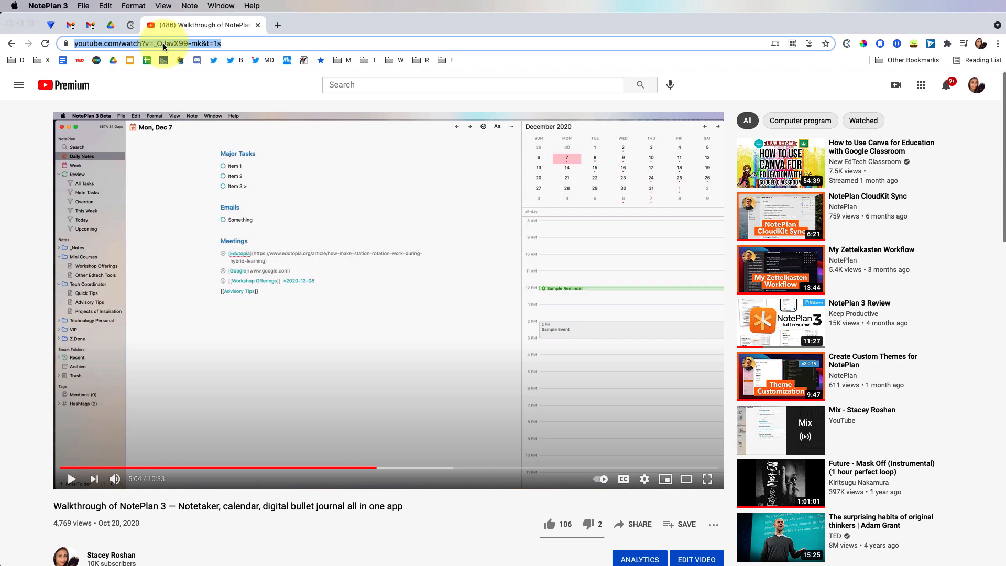
{"action": "type", "text": "watch this vi"}
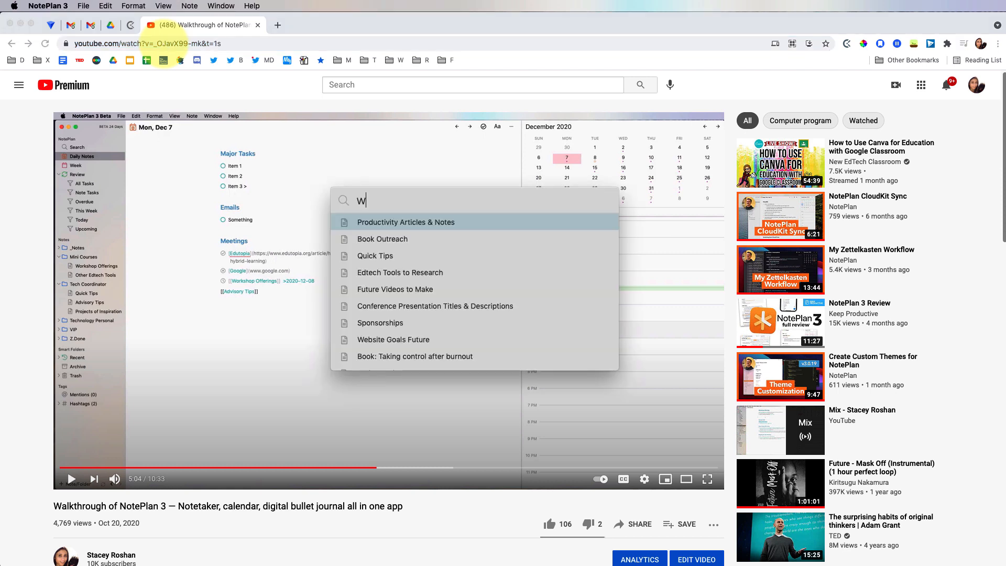
{"action": "type", "text": "deo"}
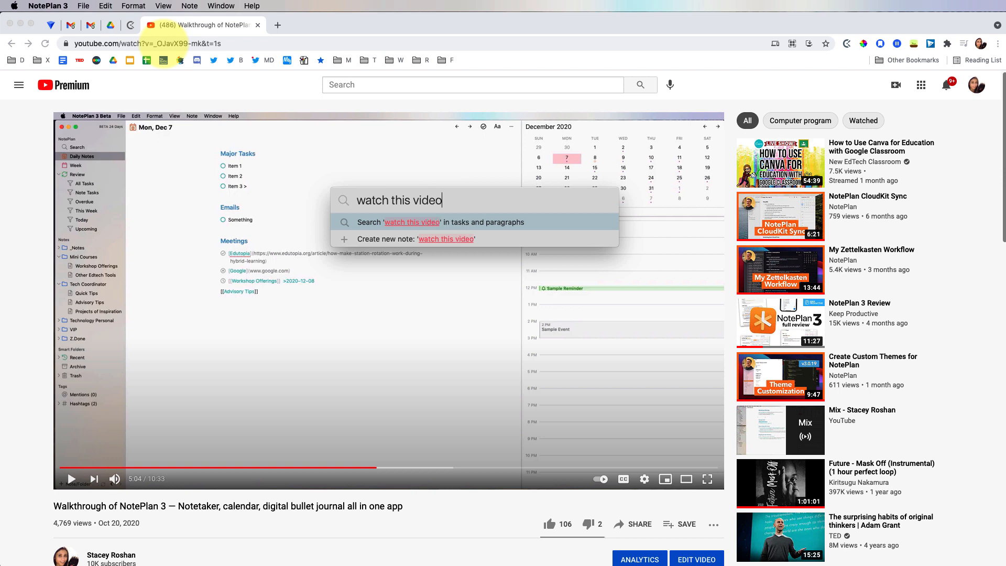
{"action": "key", "text": "super+v"}
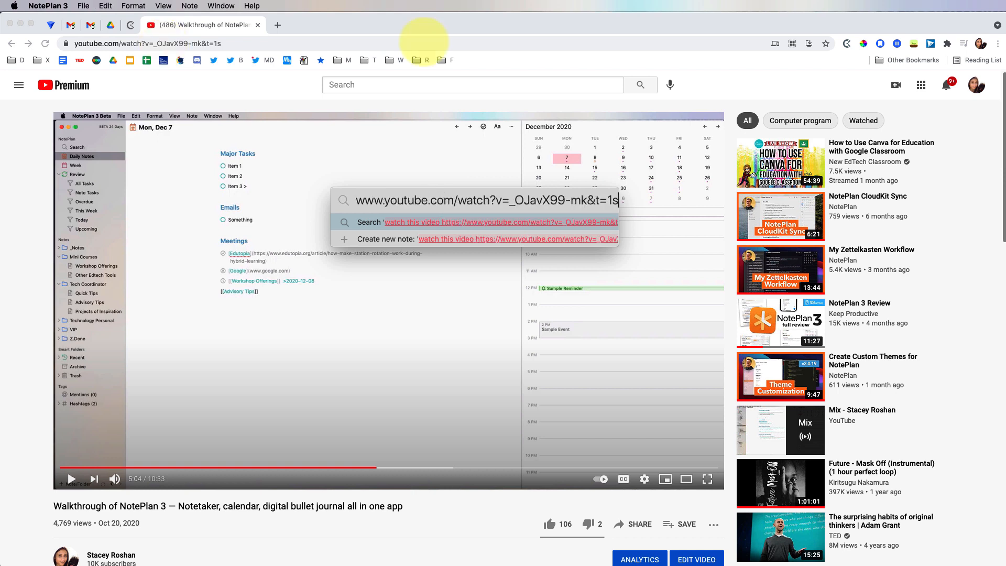
{"action": "type", "text": "may"}
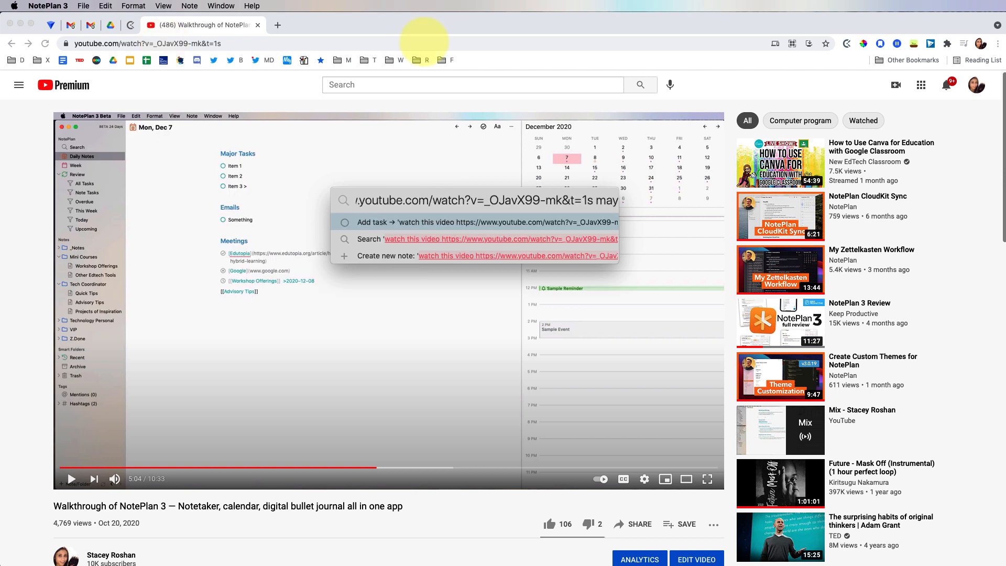
{"action": "type", "text": "6"}
{"action": "key", "text": "Return"}
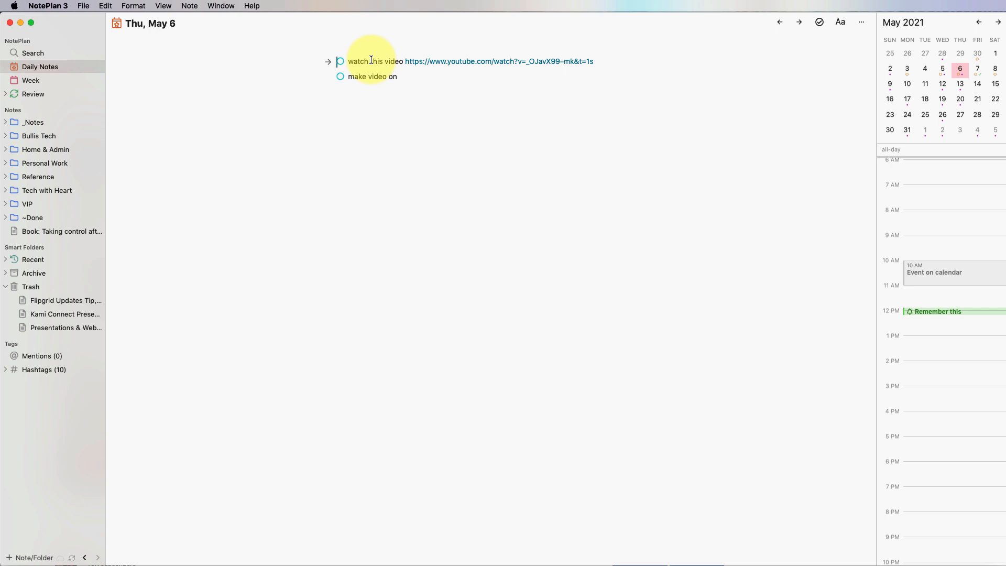
Add the task "add little tasks" to May 7 through the Command Bar, and select its line in that day's note
{"action": "key", "text": "super+j"}
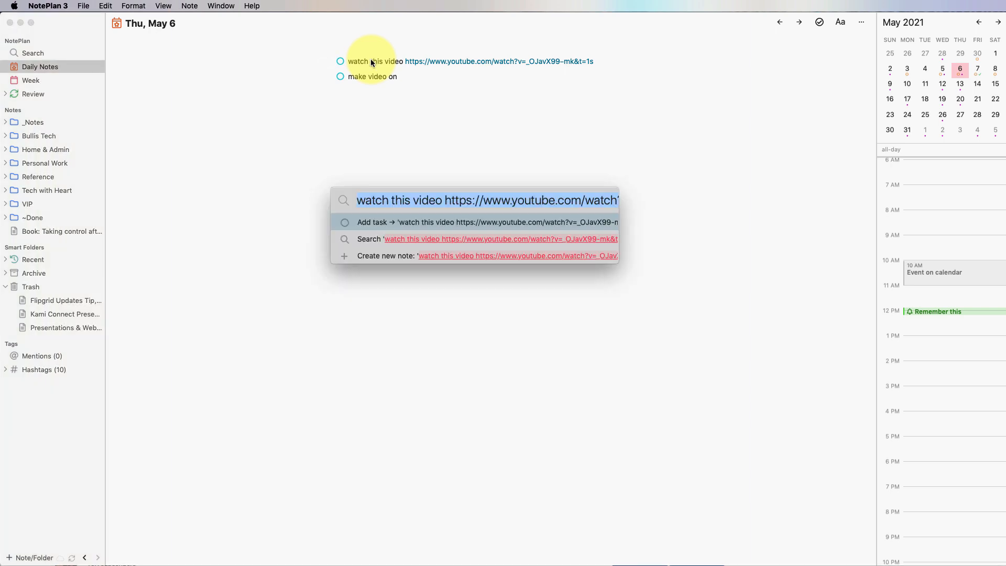
{"action": "key", "text": "BackSpace"}
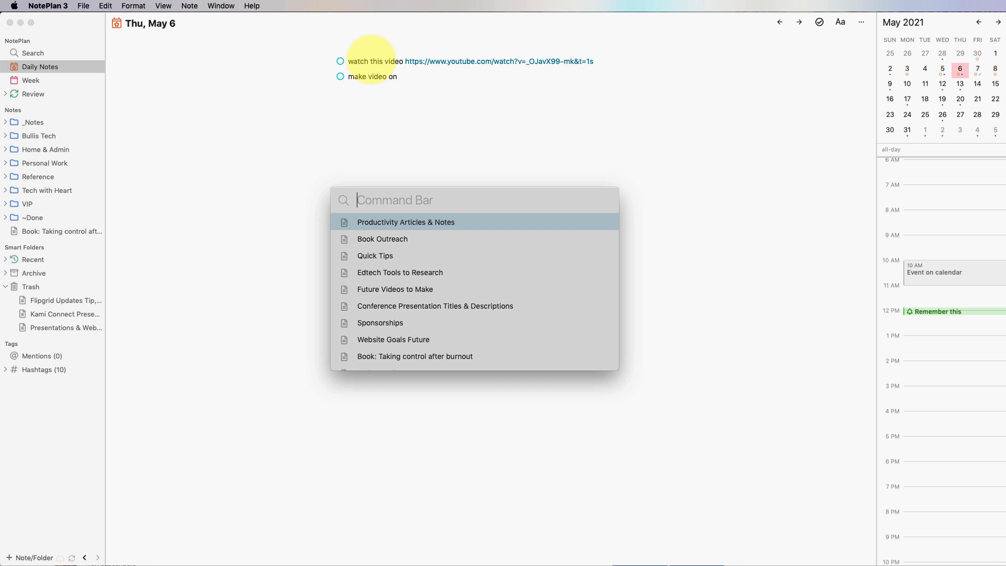
{"action": "type", "text": "add little tasks may7"}
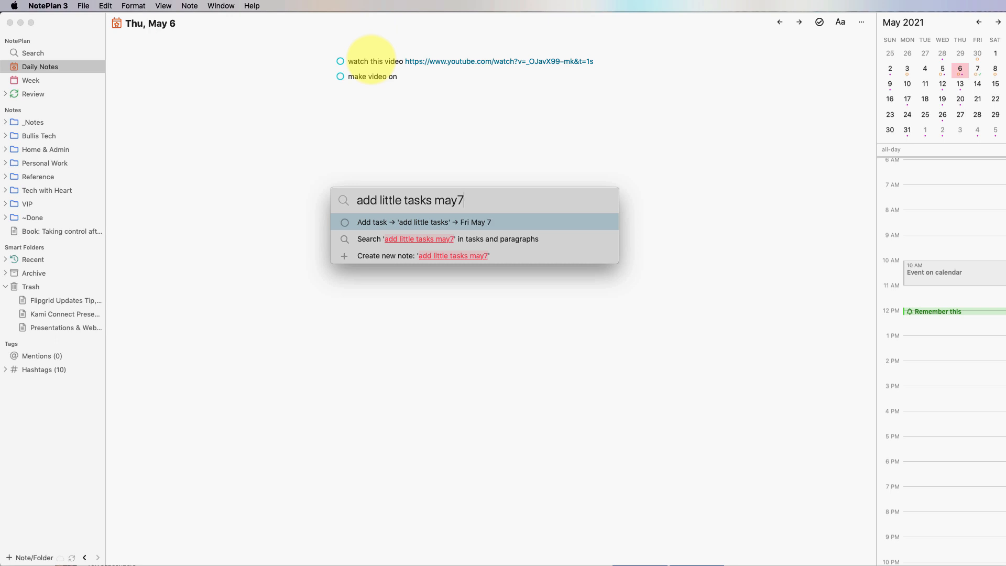
{"action": "key", "text": "Return"}
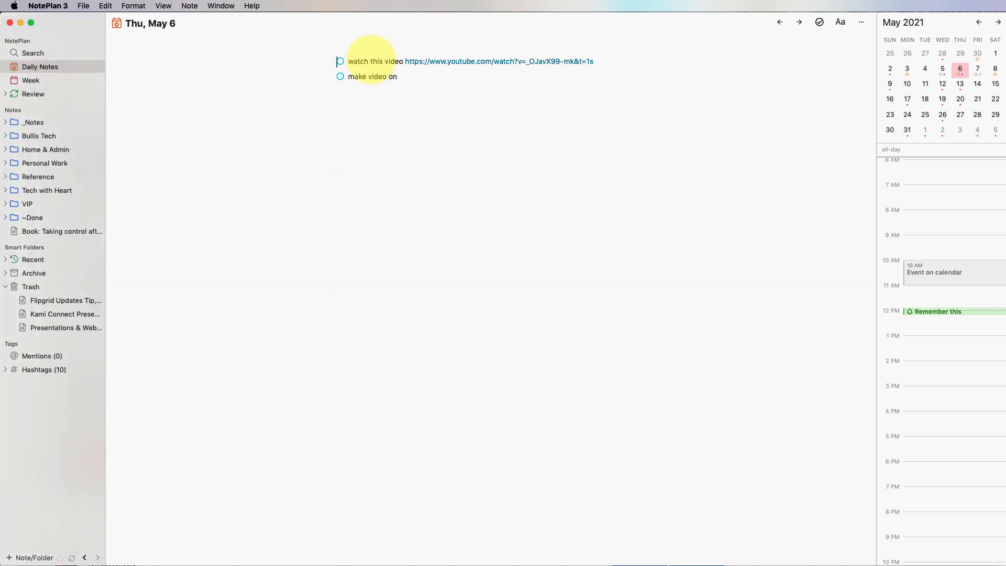
{"action": "left_click", "coordinate": [799, 23]}
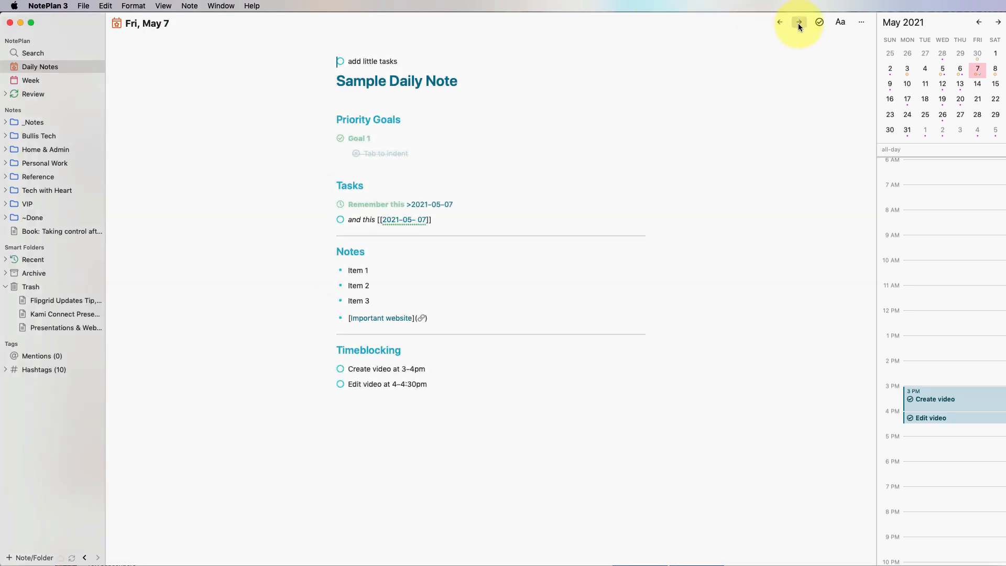
{"action": "left_click_drag", "start_coordinate": [398, 61], "coordinate": [312, 57]}
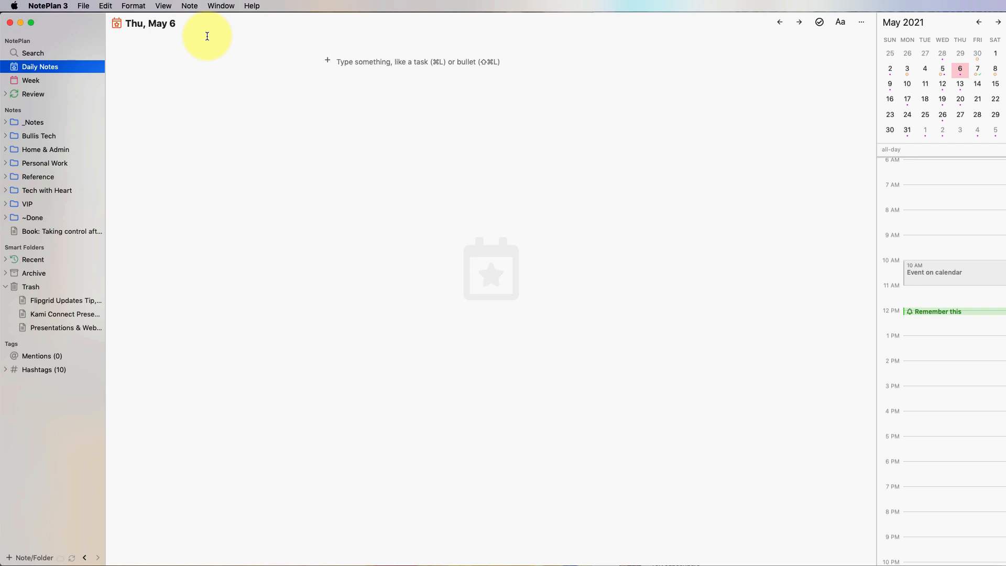
Look through the Week overview down to Saturday and the Review task list, then return to Daily Notes
{"action": "left_click", "coordinate": [49, 82]}
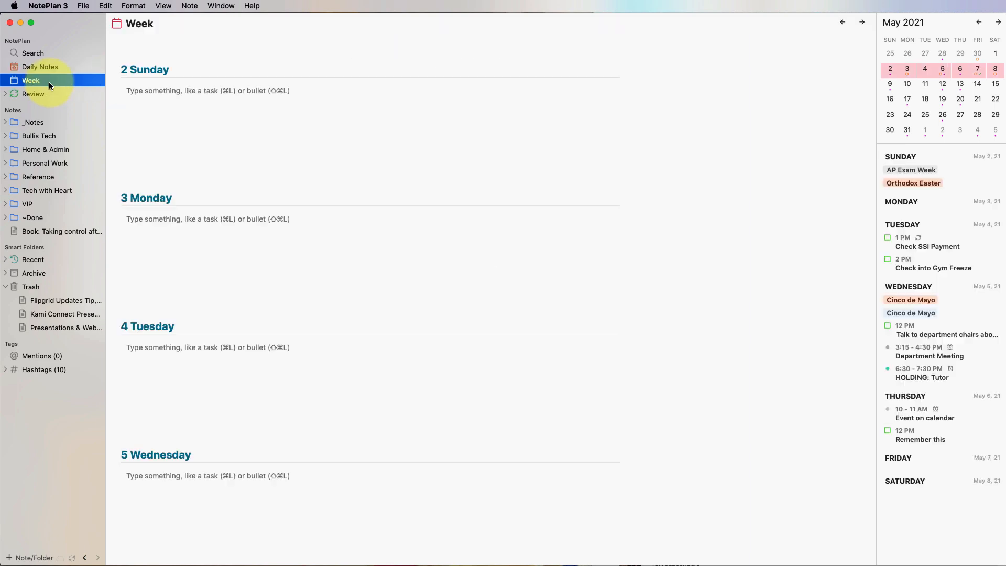
{"action": "scroll", "coordinate": [253, 312], "scroll_direction": "down", "scroll_amount": 10}
{"action": "scroll", "coordinate": [253, 311], "scroll_direction": "down", "scroll_amount": 2}
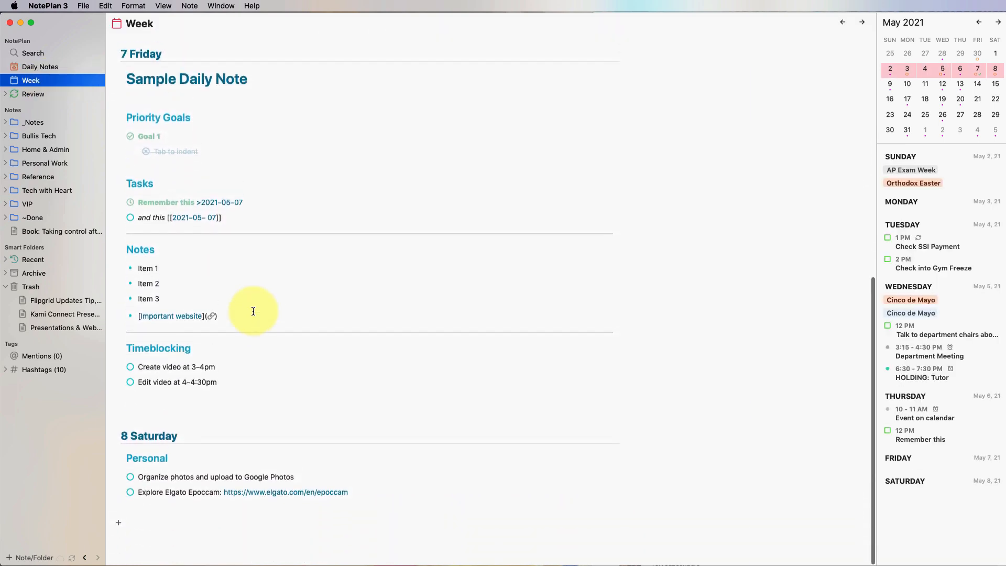
{"action": "left_click", "coordinate": [27, 93]}
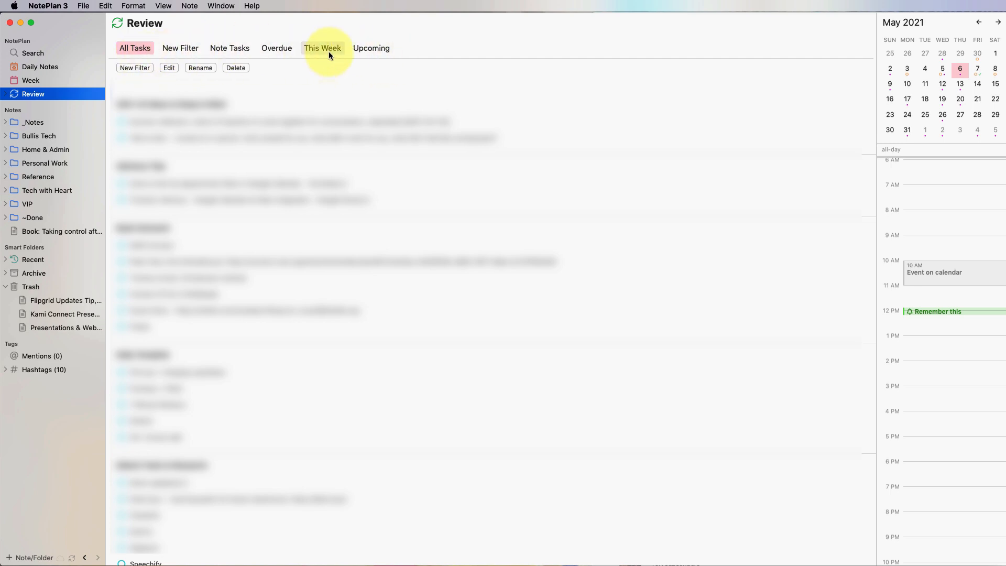
{"action": "left_click", "coordinate": [44, 68]}
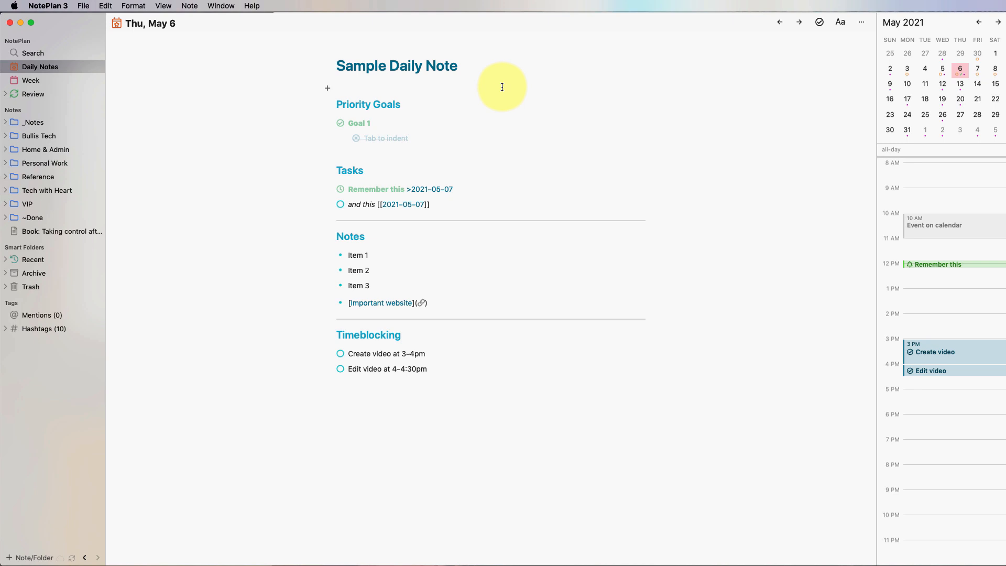
Delete all content of the May 6 daily note, then view May 7 from the calendar and return to May 6
{"action": "mouse_move", "coordinate": [450, 385]}
{"action": "left_mouse_down"}
{"action": "mouse_move", "coordinate": [355, 101]}
{"action": "mouse_move", "coordinate": [323, 43]}
{"action": "left_mouse_up"}
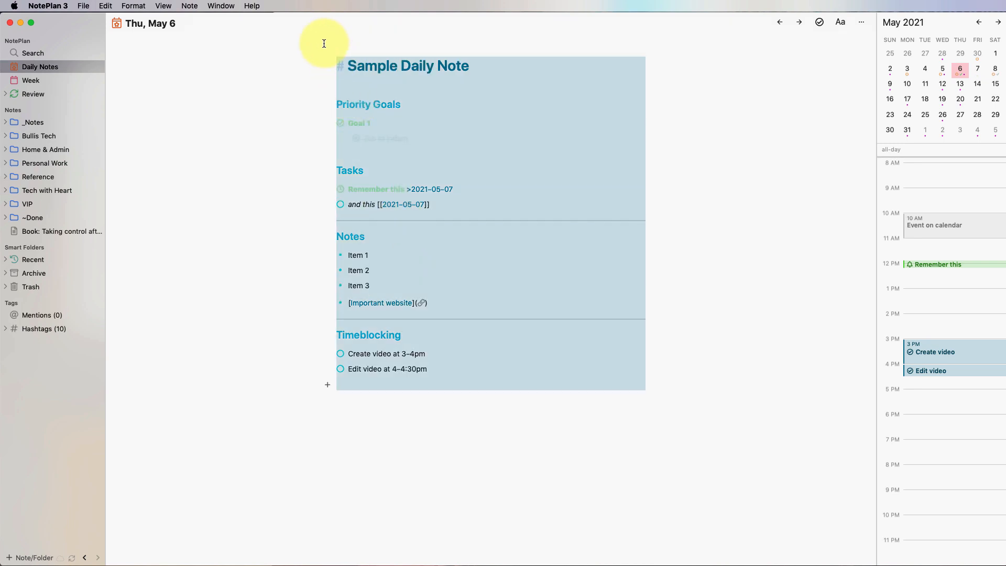
{"action": "key", "text": "BackSpace"}
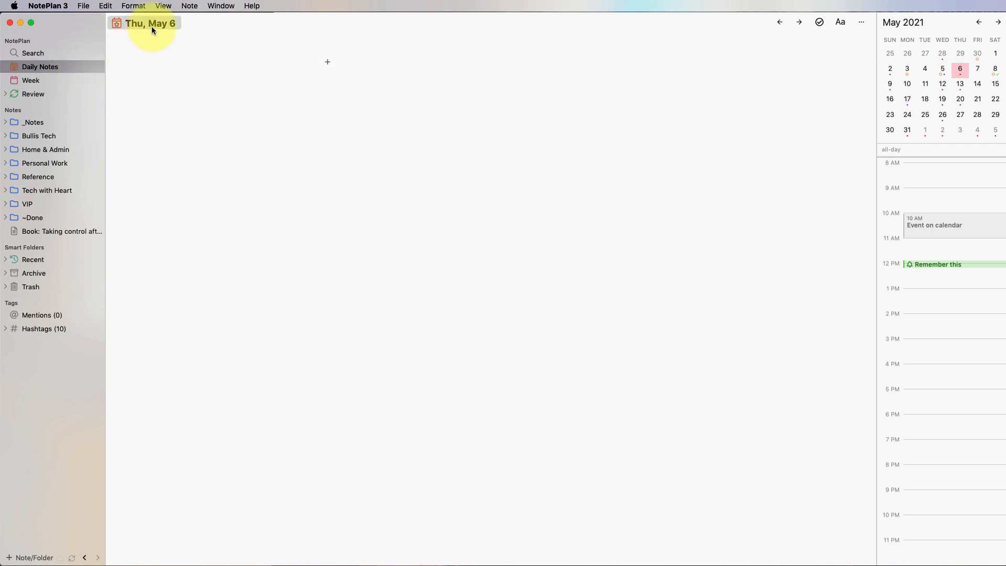
{"action": "left_click", "coordinate": [978, 75]}
{"action": "left_click", "coordinate": [962, 75]}
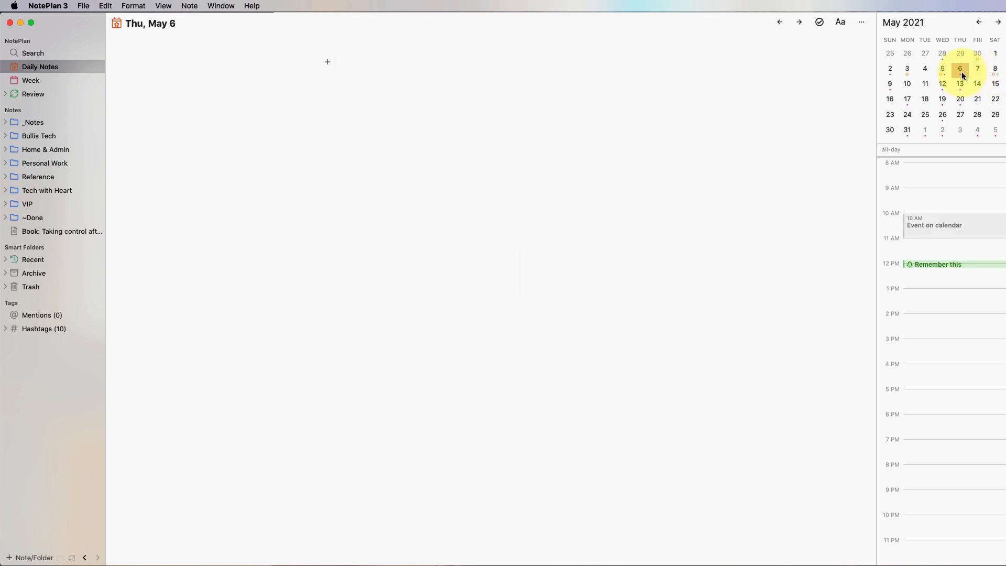
{"action": "left_click", "coordinate": [977, 75]}
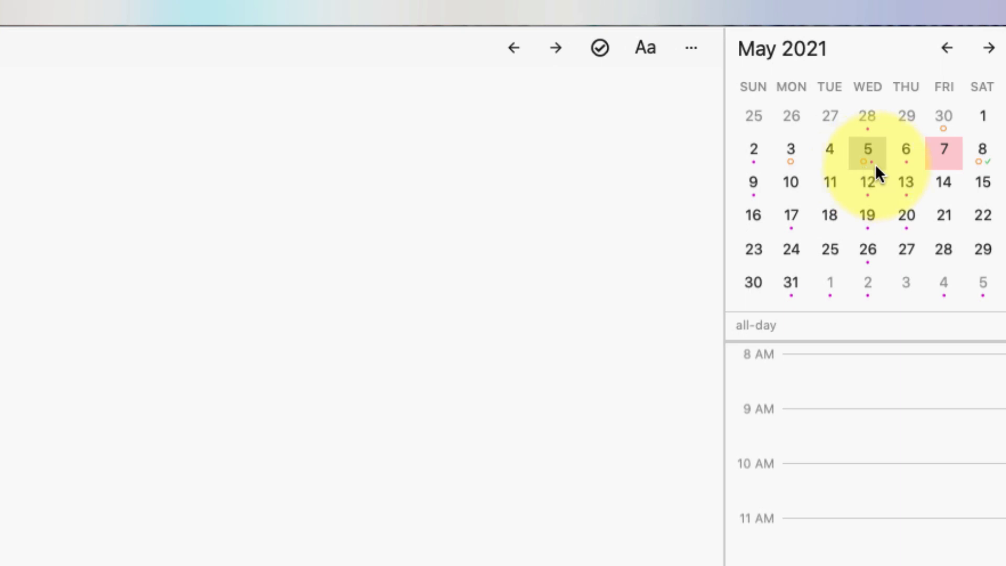
{"action": "left_click", "coordinate": [902, 160]}
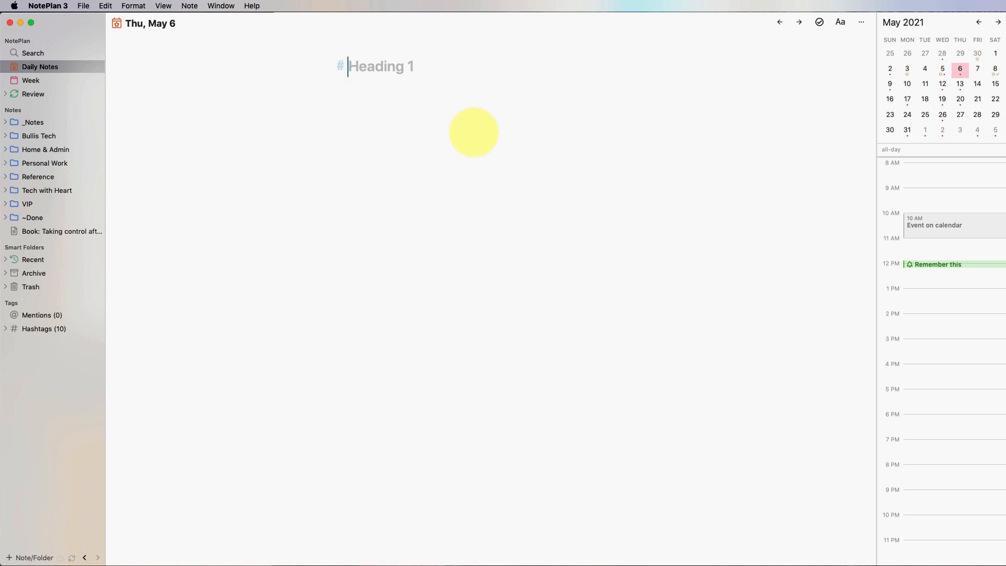
Add the level-1 heading "Sample Daily Note" and the level-2 heading "Priority Tasks" to the May 6 note
{"action": "type", "text": "Sample Daily Note"}
{"action": "key", "text": "Return"}
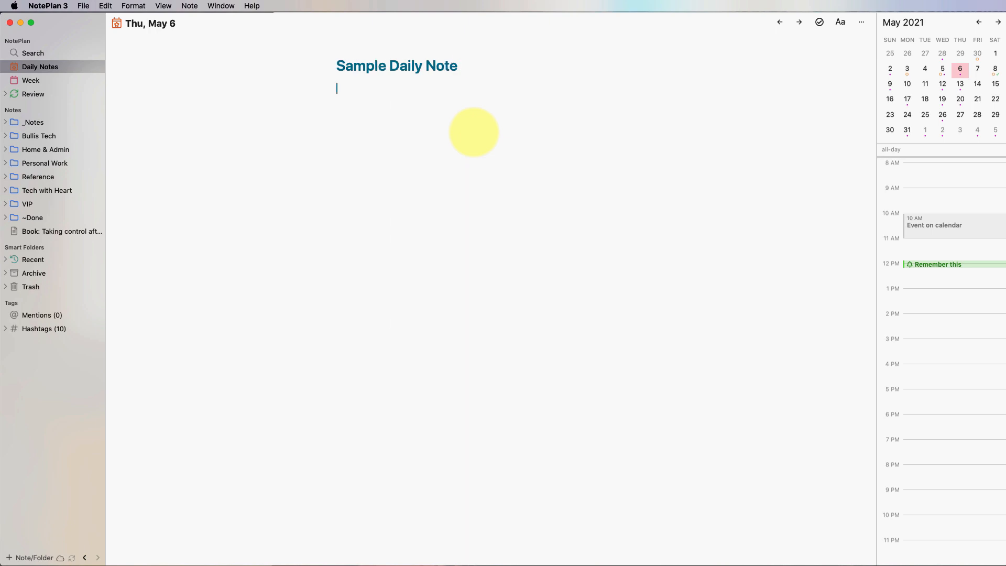
{"action": "type", "text": "## "}
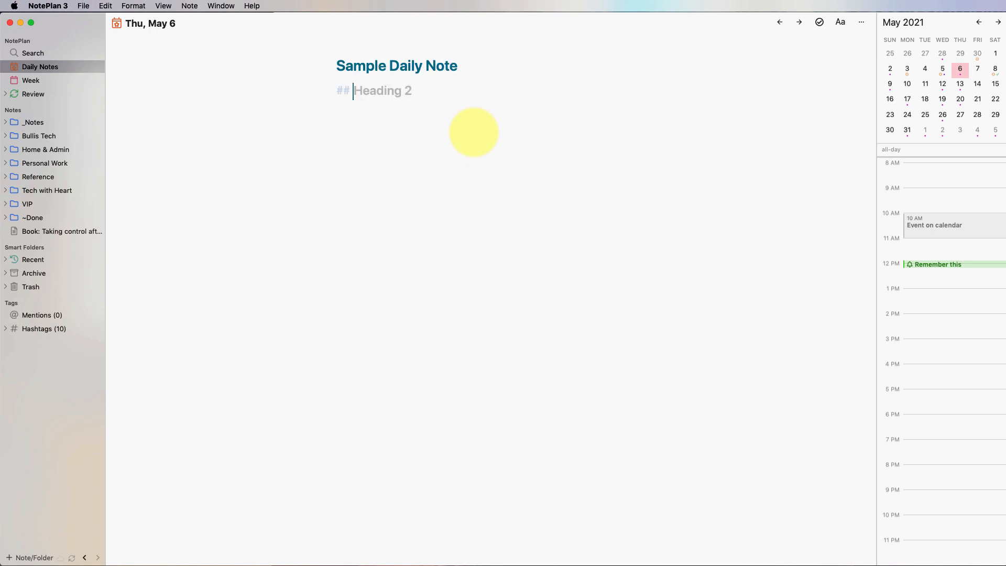
{"action": "type", "text": "Priority Tasks"}
{"action": "key", "text": "Return"}
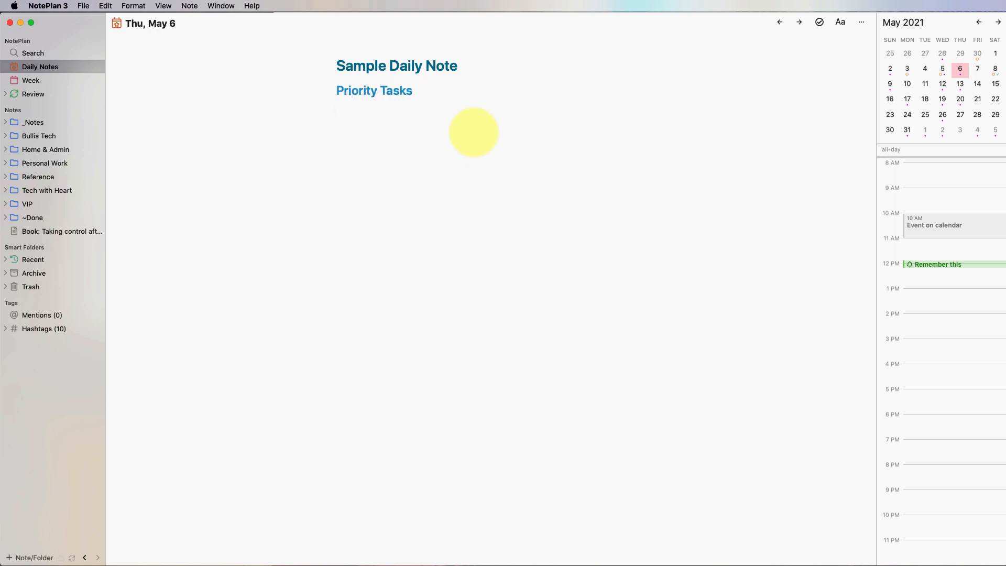
Add the tasks "Item 1", "Item 2" and "Item 3" under the Priority Tasks heading
{"action": "type", "text": "*"}
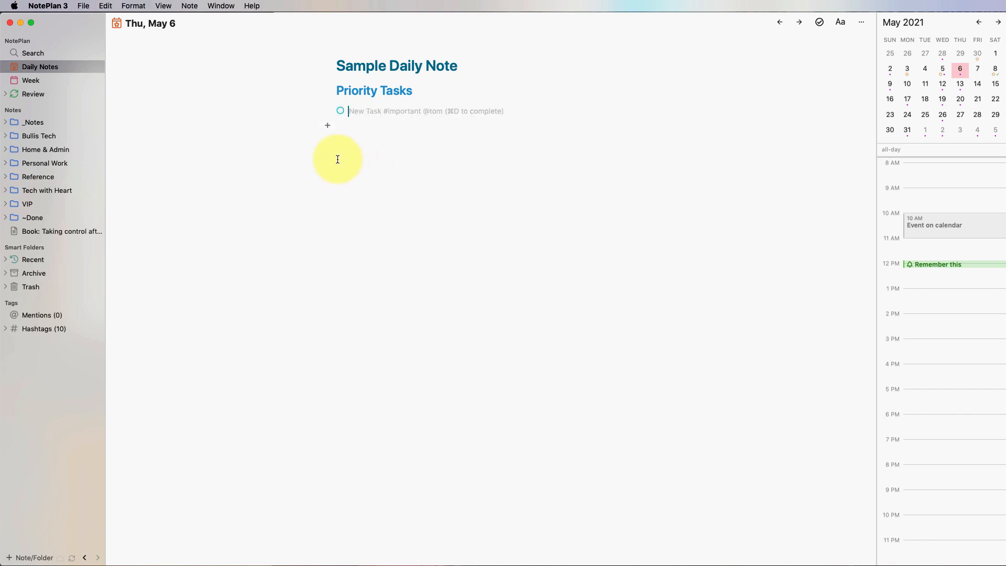
{"action": "left_click", "coordinate": [139, 7]}
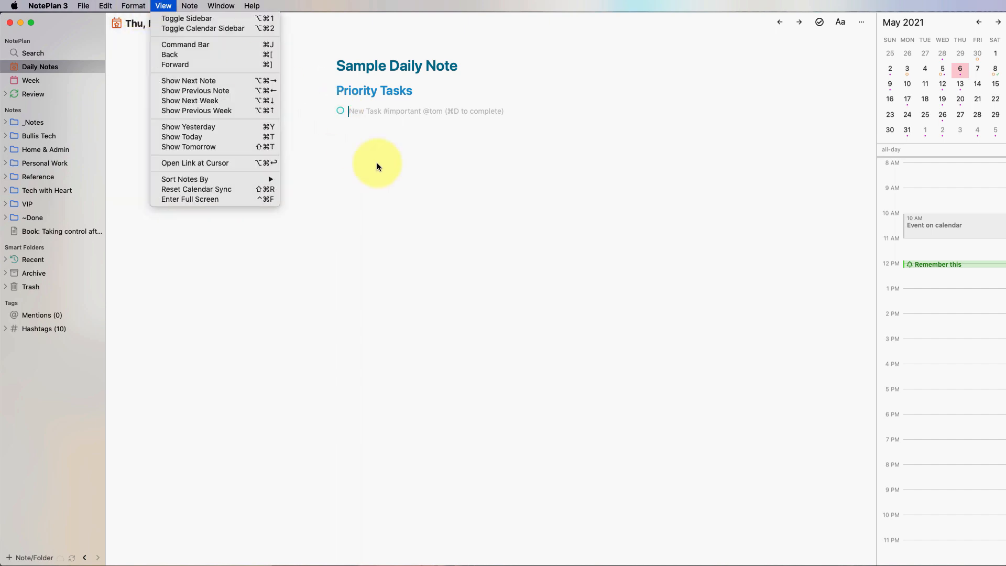
{"action": "left_click", "coordinate": [326, 113]}
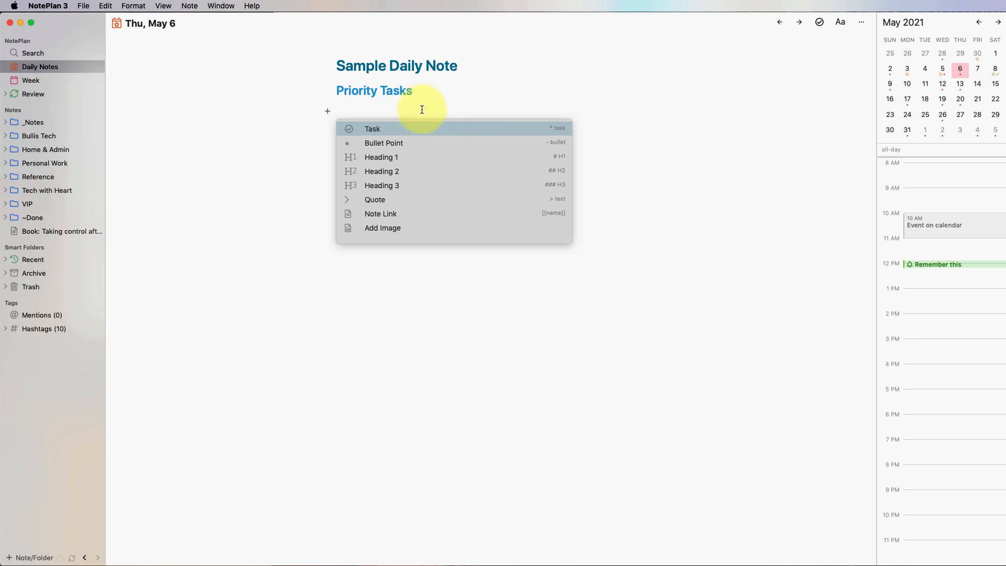
{"action": "left_click", "coordinate": [483, 128]}
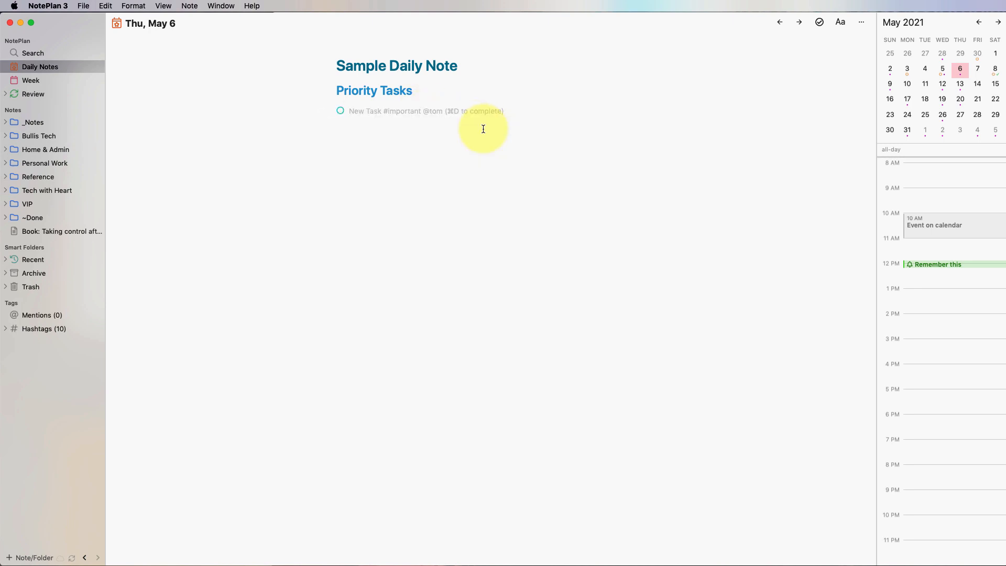
{"action": "type", "text": "Item 1 Item 2"}
{"action": "type", "text": "Item 3"}
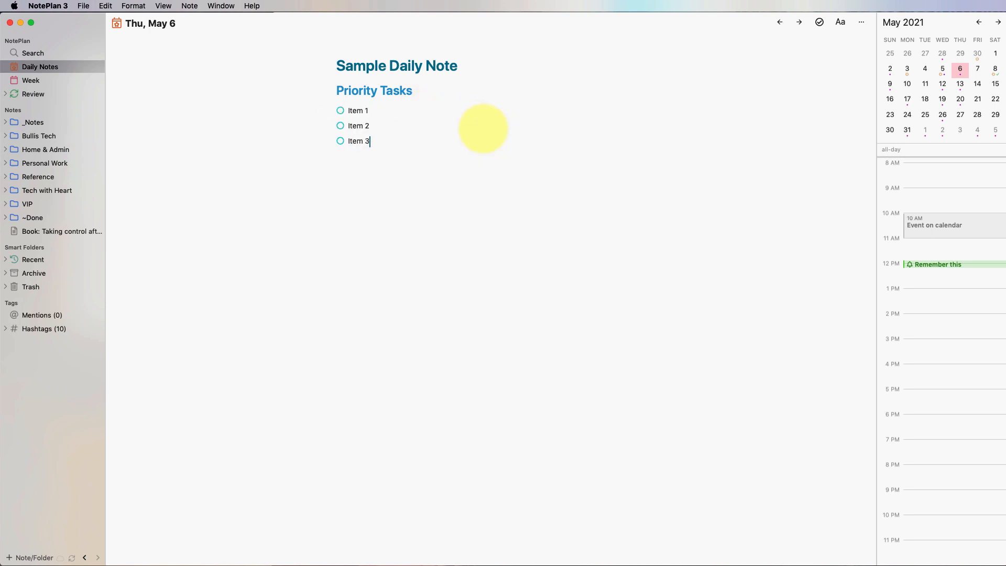
Add a level-2 heading "Tasks" below the priority items, with the task "A couple things here" under it
{"action": "key", "text": "Return"}
{"action": "key", "text": "Return"}
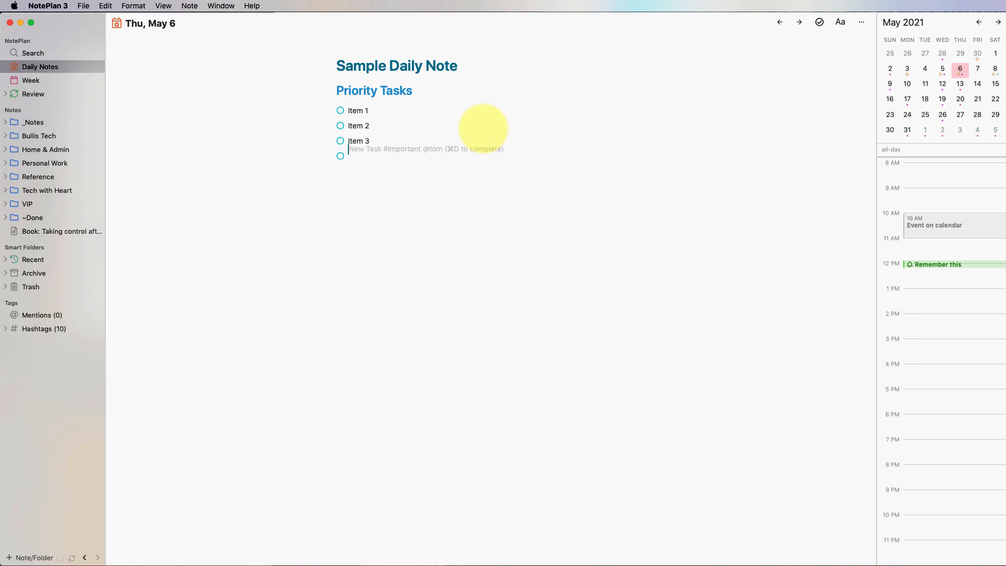
{"action": "type", "text": "## Tasks"}
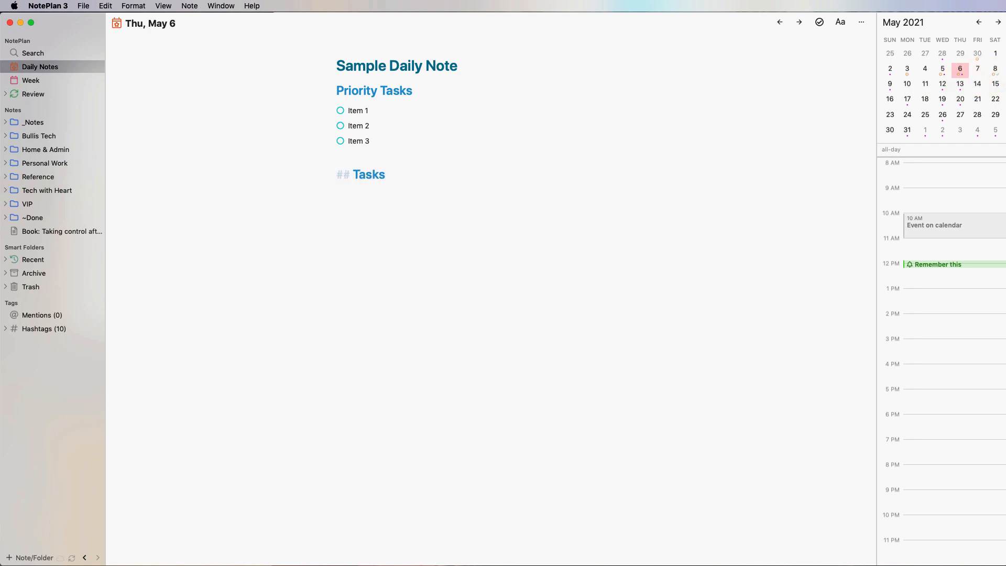
{"action": "key", "text": "Return"}
{"action": "type", "text": "* A couple things here"}
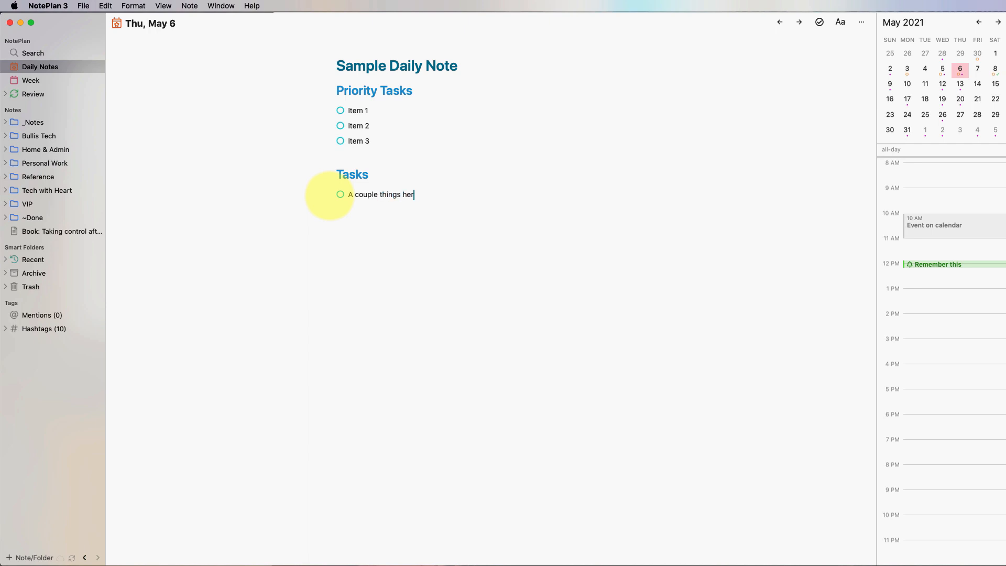
Add the bold label "Reminders" below the task, followed by the bullet "Remember this"
{"action": "key", "text": "Return"}
{"action": "key", "text": "Return"}
{"action": "key", "text": "super+b"}
{"action": "type", "text": "Reminders"}
{"action": "key", "text": "Return"}
{"action": "type", "text": "- "}
{"action": "type", "text": "Remember this"}
{"action": "key", "text": "Return"}
Add the level-2 heading "Timeblocking" below the reminders, separated by a blank line
{"action": "key", "text": "Return"}
{"action": "key", "text": "Return"}
{"action": "type", "text": "## T"}
{"action": "type", "text": "imeblocking"}
{"action": "key", "text": "Return"}
{"action": "key", "text": "Return"}
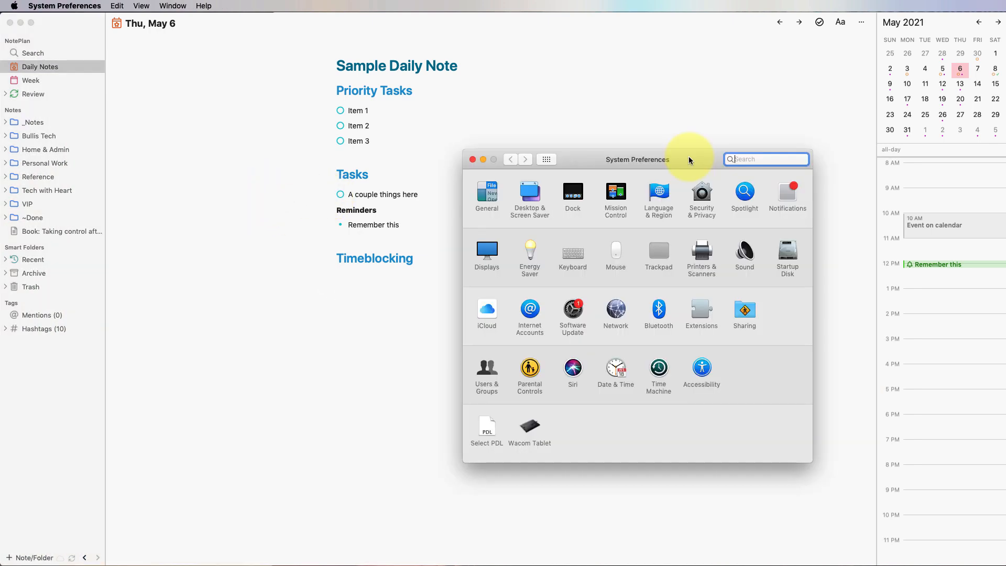
Examine the keyboard text replacements in System Preferences and copy the replacement text of the \daily shortcut
{"action": "left_click_drag", "start_coordinate": [691, 158], "coordinate": [541, 124]}
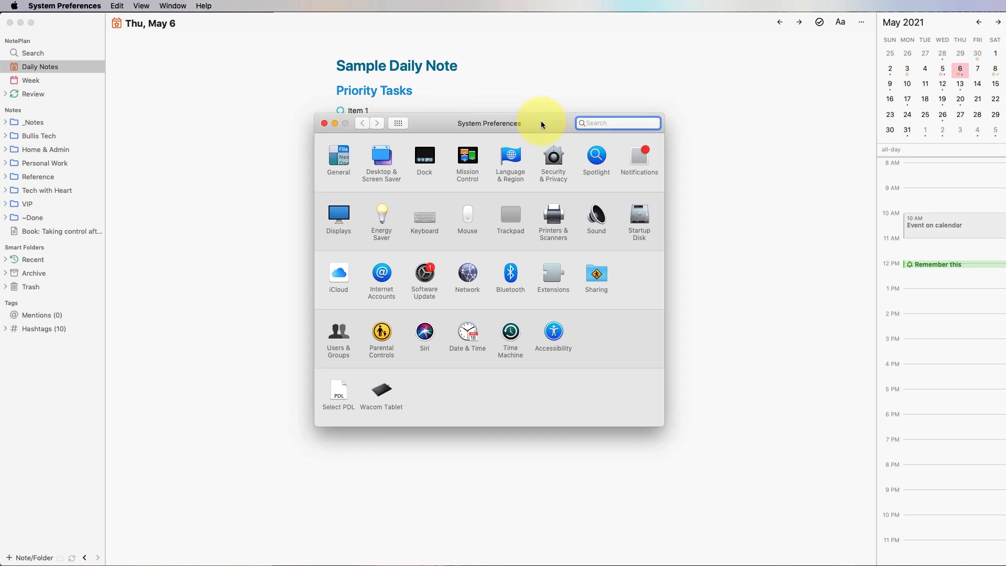
{"action": "left_click", "coordinate": [426, 219]}
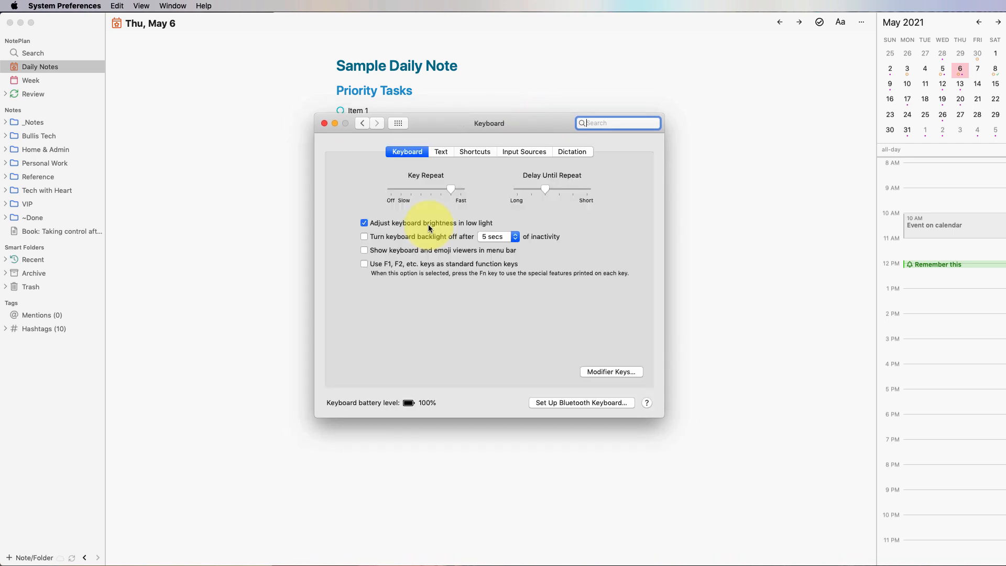
{"action": "left_click", "coordinate": [440, 152]}
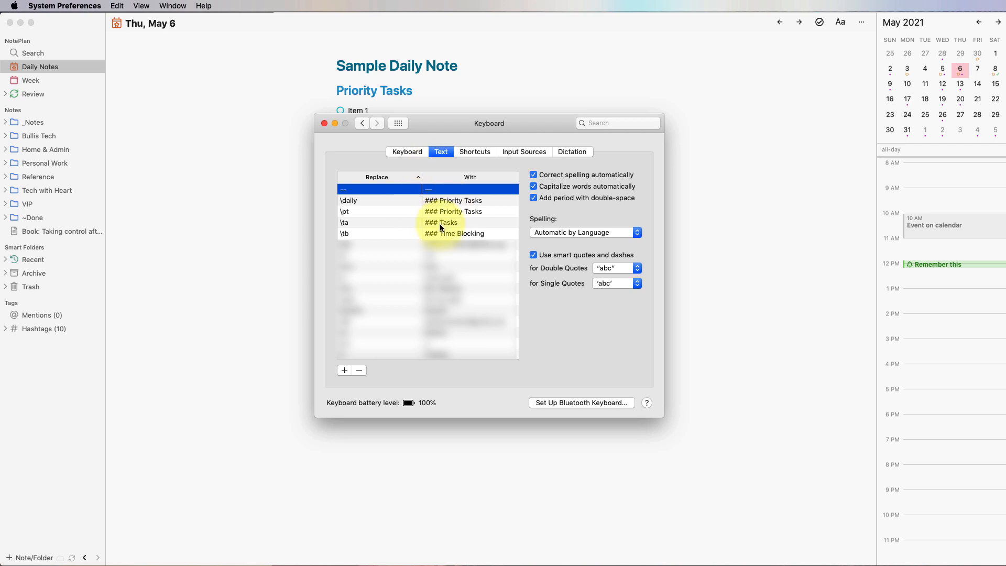
{"action": "double_click", "coordinate": [344, 203]}
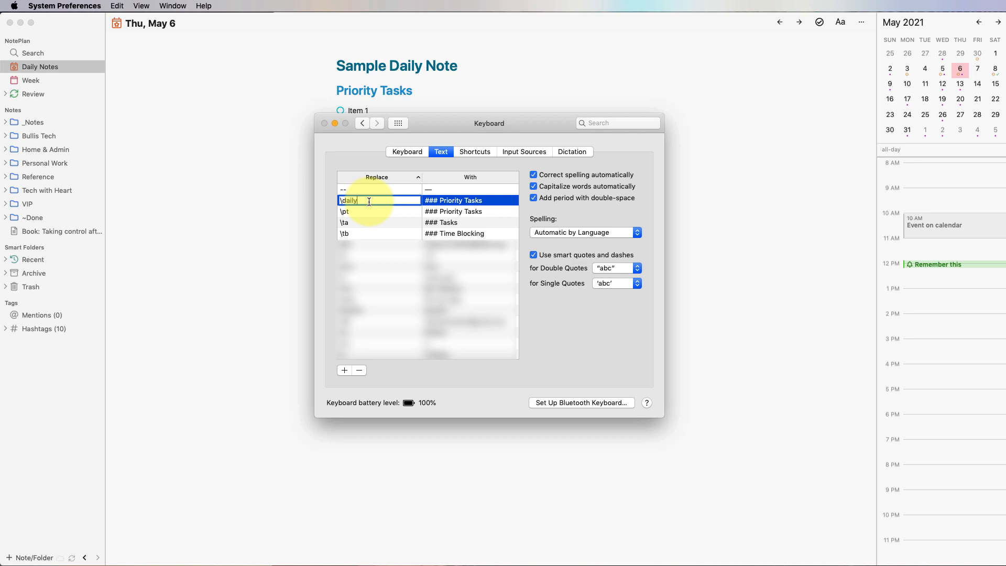
{"action": "double_click", "coordinate": [479, 203]}
{"action": "key", "text": "super+c"}
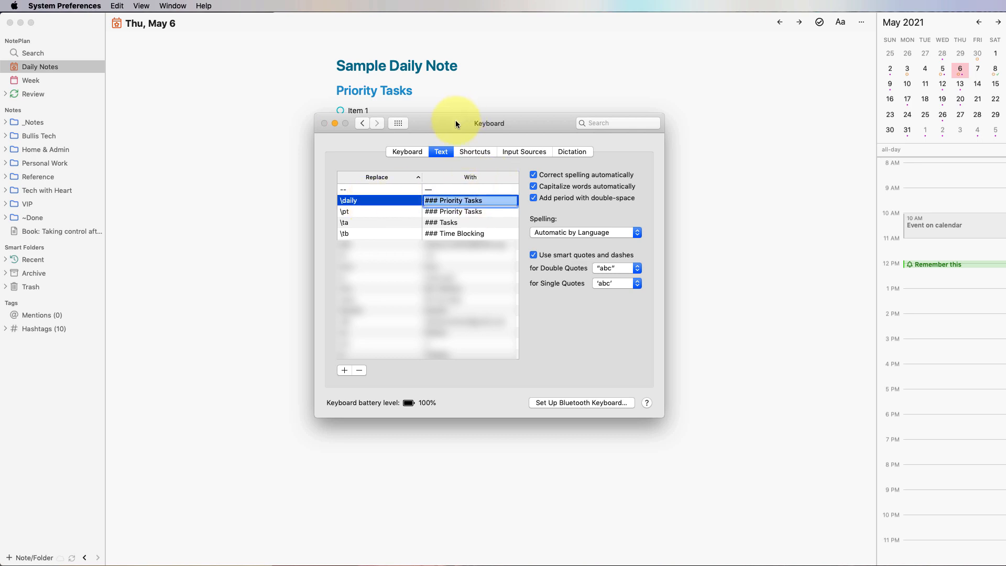
Back in NotePlan, expand the \daily shortcut below Timeblocking to insert the Priority Tasks, Tasks and Time Blocking headings
{"action": "left_click", "coordinate": [741, 316]}
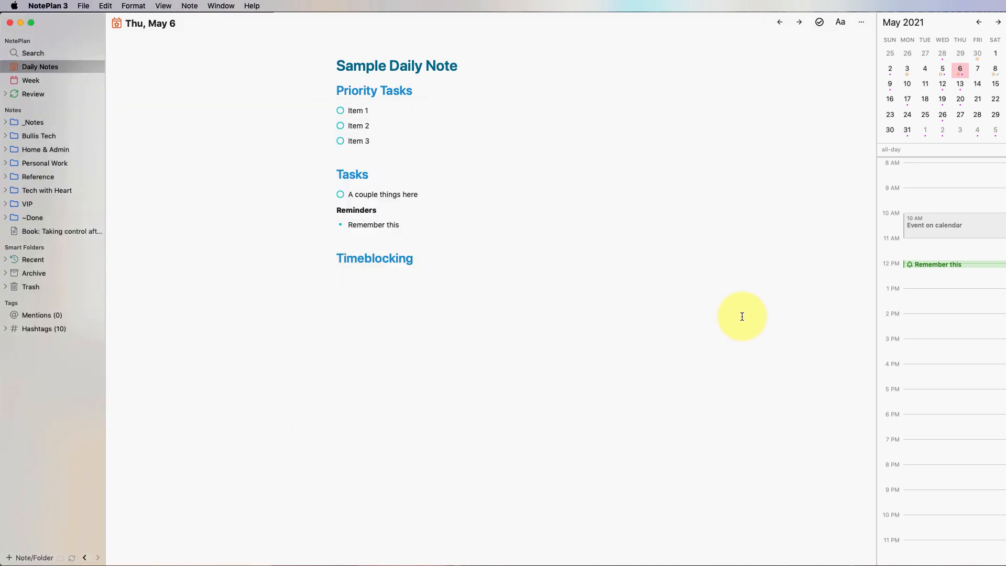
{"action": "type", "text": "\\daily"}
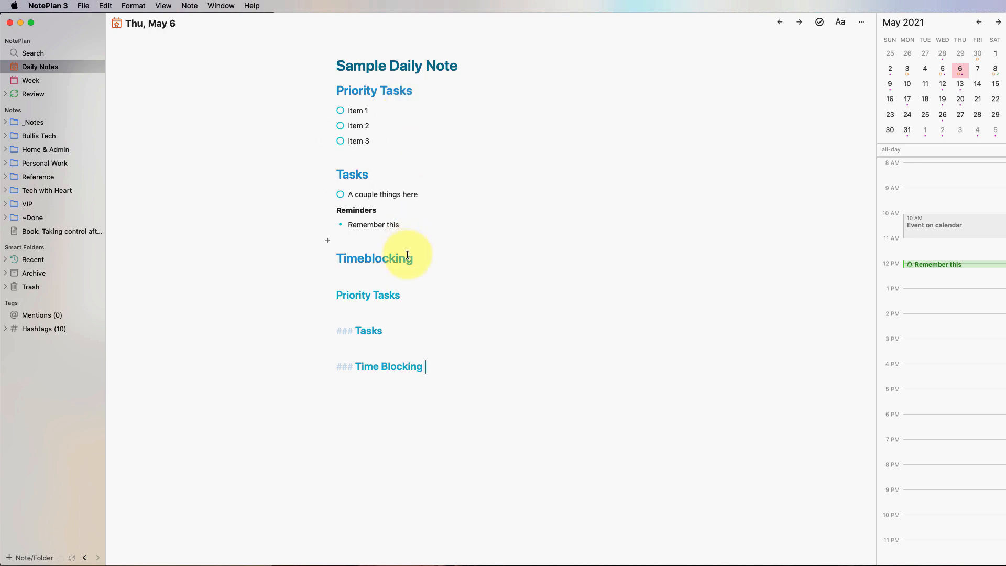
{"action": "left_click", "coordinate": [386, 419]}
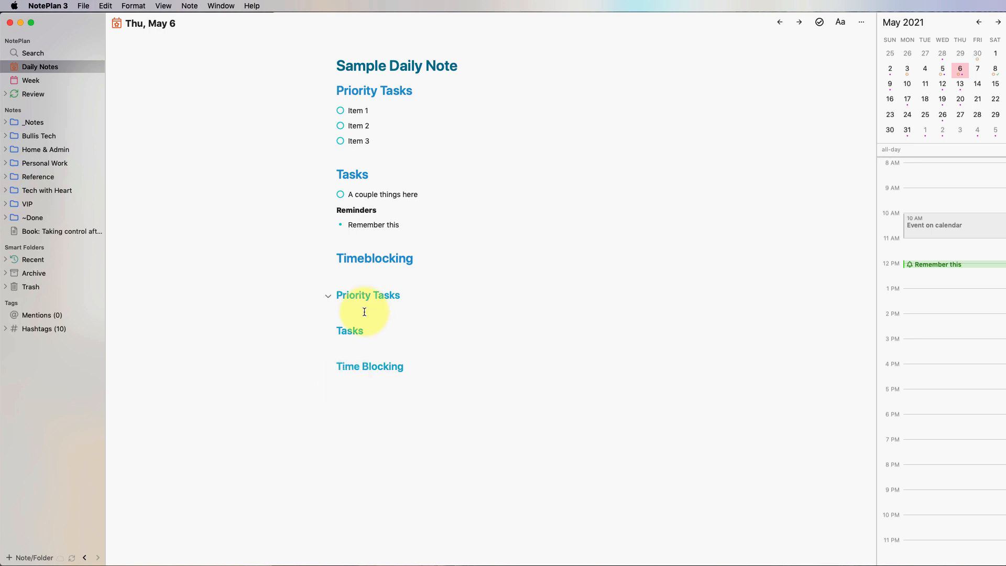
Add a new \daily text replacement with the copied headings in System Preferences, and remove that entry again
{"action": "left_click_drag", "start_coordinate": [424, 367], "coordinate": [331, 302]}
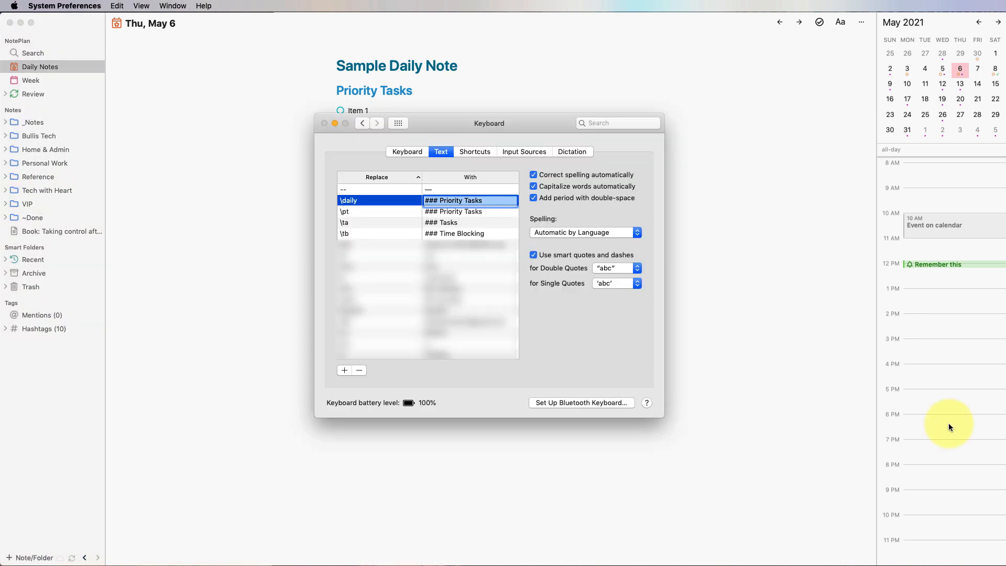
{"action": "left_click", "coordinate": [346, 371]}
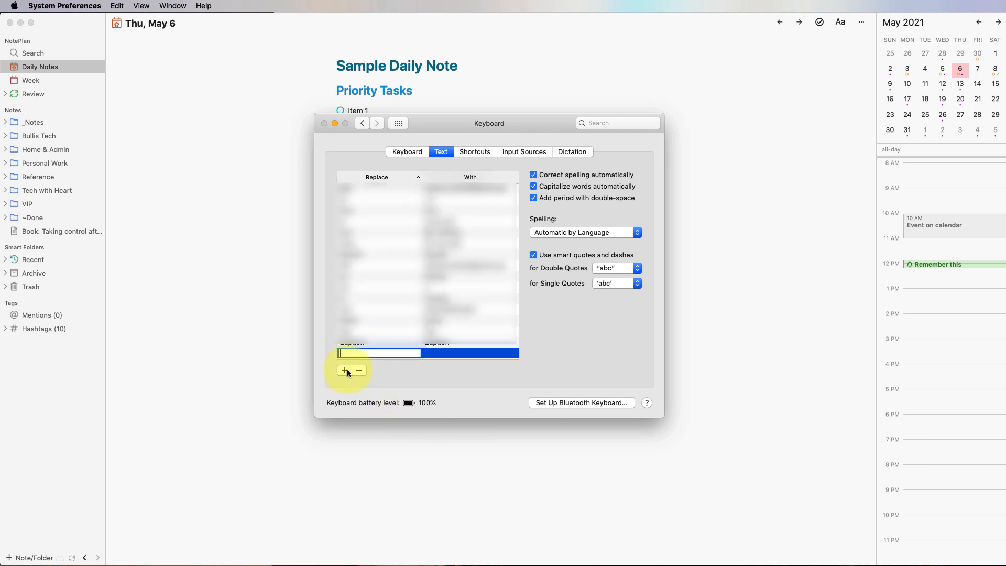
{"action": "type", "text": "\\"}
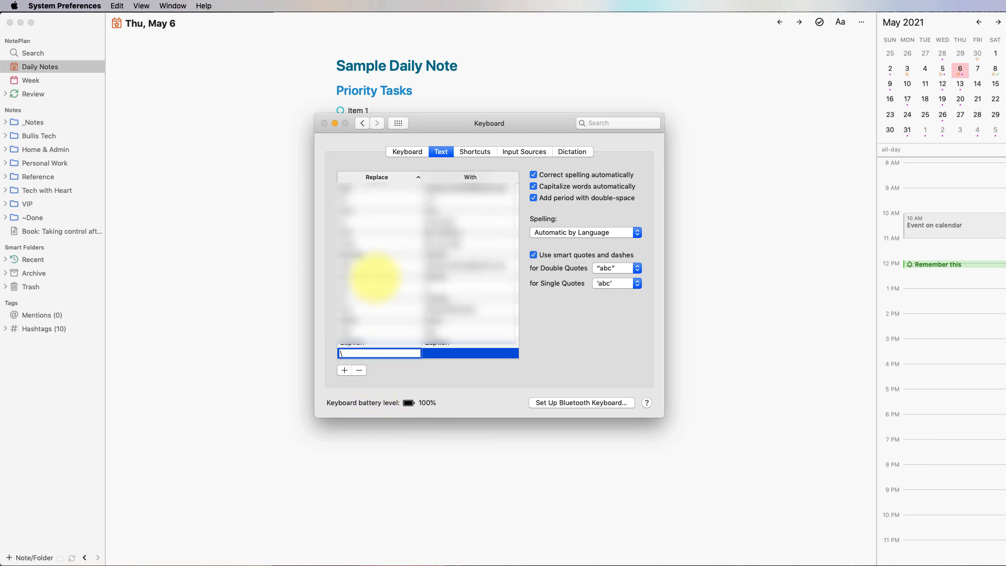
{"action": "type", "text": "daily"}
{"action": "left_click", "coordinate": [446, 353]}
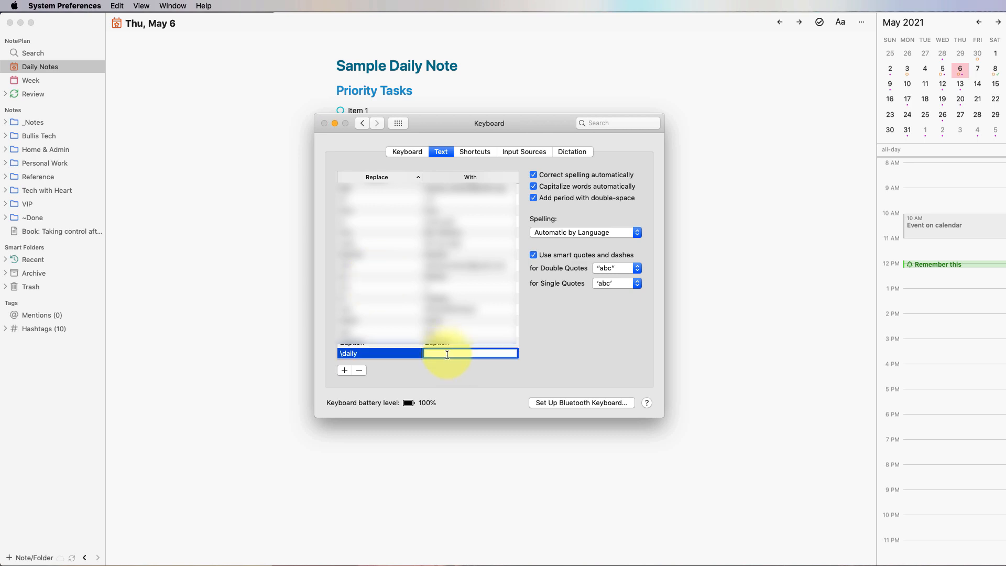
{"action": "type", "text": "### Time Blocking"}
{"action": "key", "text": "BackSpace"}
{"action": "key", "text": "BackSpace"}
{"action": "key", "text": "BackSpace"}
{"action": "key", "text": "BackSpace"}
{"action": "key", "text": "BackSpace"}
{"action": "key", "text": "BackSpace"}
{"action": "key", "text": "BackSpace"}
{"action": "key", "text": "BackSpace"}
{"action": "key", "text": "BackSpace"}
{"action": "key", "text": "BackSpace"}
{"action": "key", "text": "BackSpace"}
{"action": "key", "text": "BackSpace"}
{"action": "key", "text": "BackSpace"}
{"action": "key", "text": "BackSpace"}
{"action": "key", "text": "BackSpace"}
{"action": "key", "text": "BackSpace"}
{"action": "key", "text": "BackSpace"}
{"action": "key", "text": "super+v"}
{"action": "left_click", "coordinate": [360, 370]}
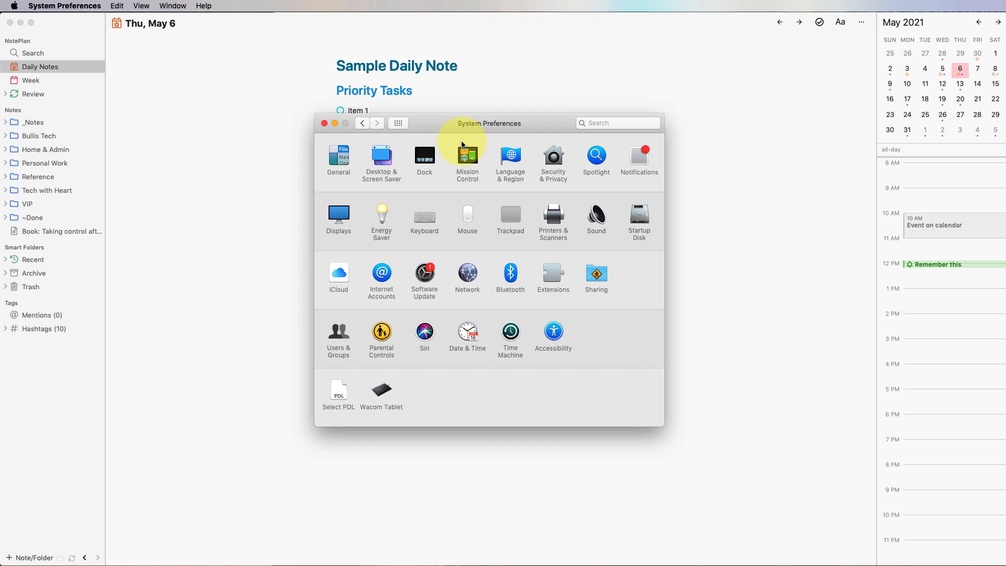
Return to NotePlan and delete the Priority Tasks, Tasks and Time Blocking headings inserted below Timeblocking
{"action": "left_click", "coordinate": [428, 222]}
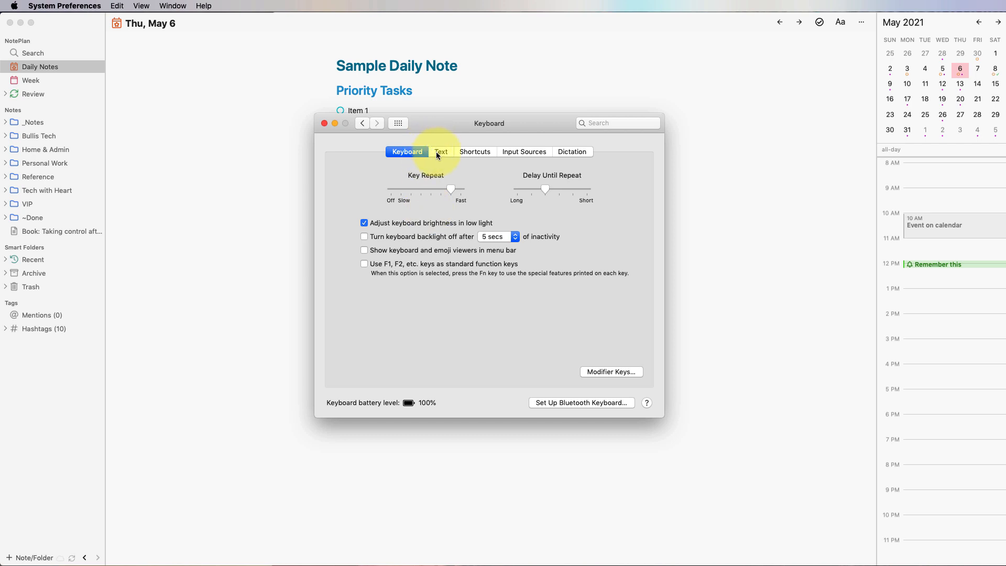
{"action": "left_click", "coordinate": [284, 156]}
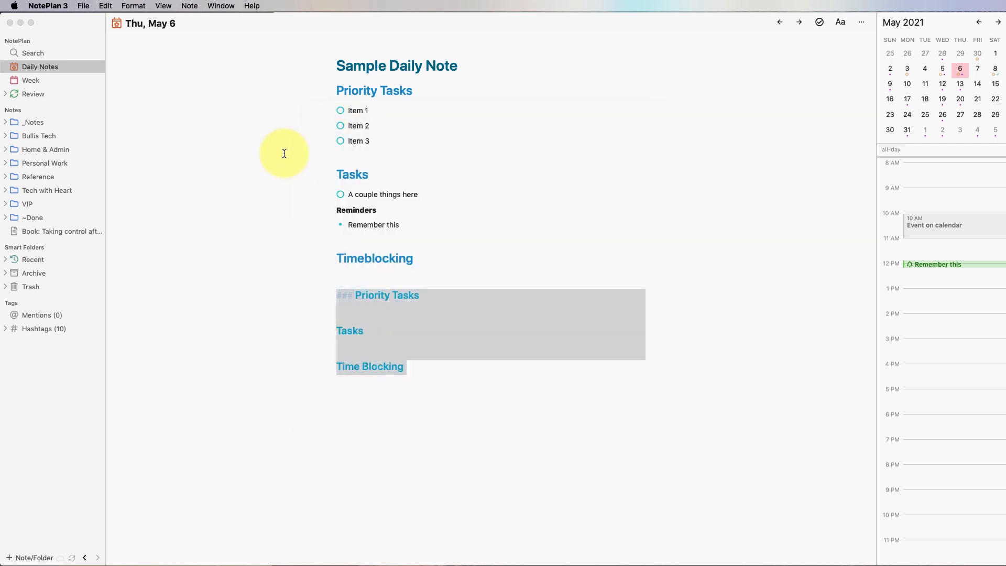
{"action": "left_click", "coordinate": [420, 286]}
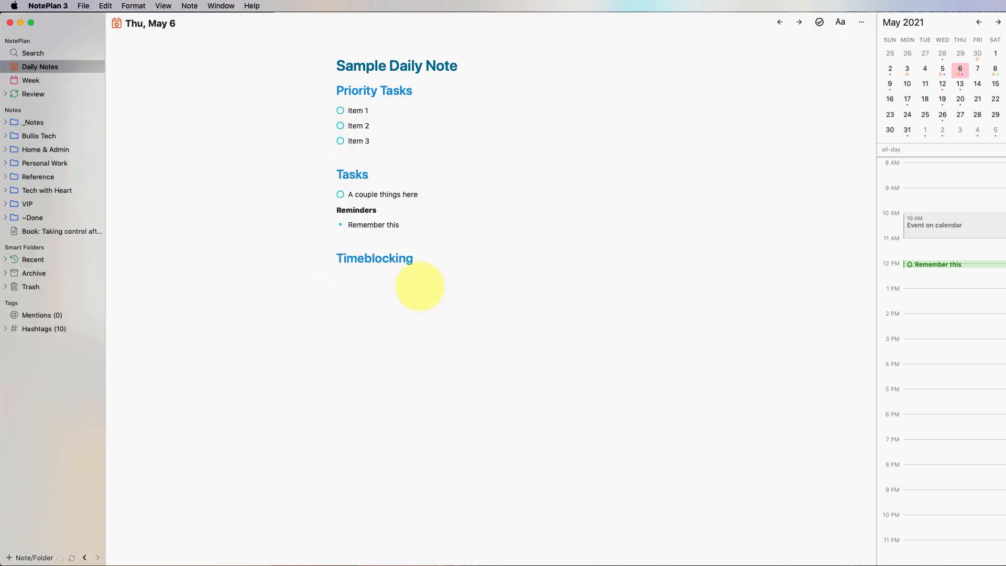
Mark Item 1 under Priority Tasks as complete and move Item 2 to May 7, 2021
{"action": "left_click", "coordinate": [340, 111]}
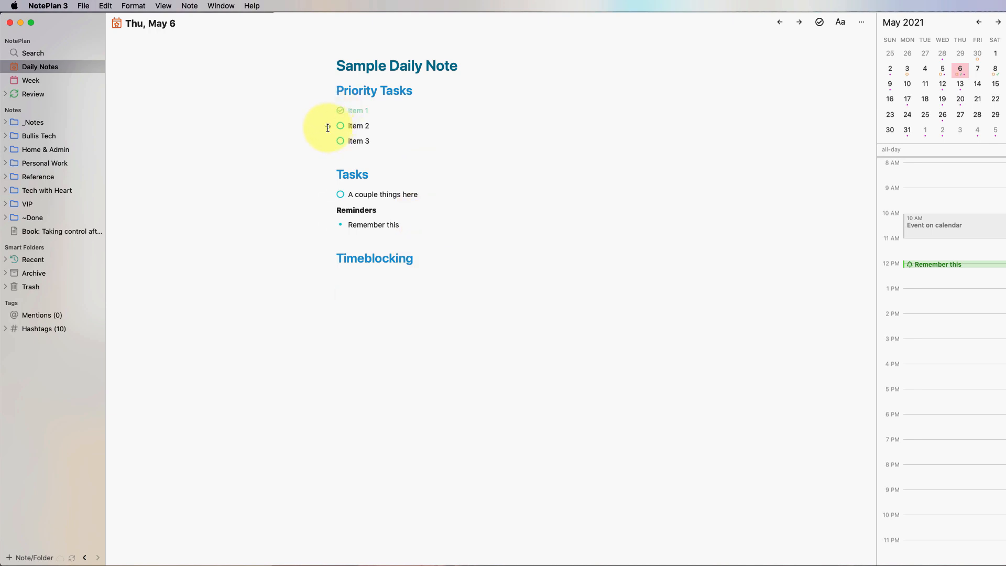
{"action": "left_click", "coordinate": [327, 128]}
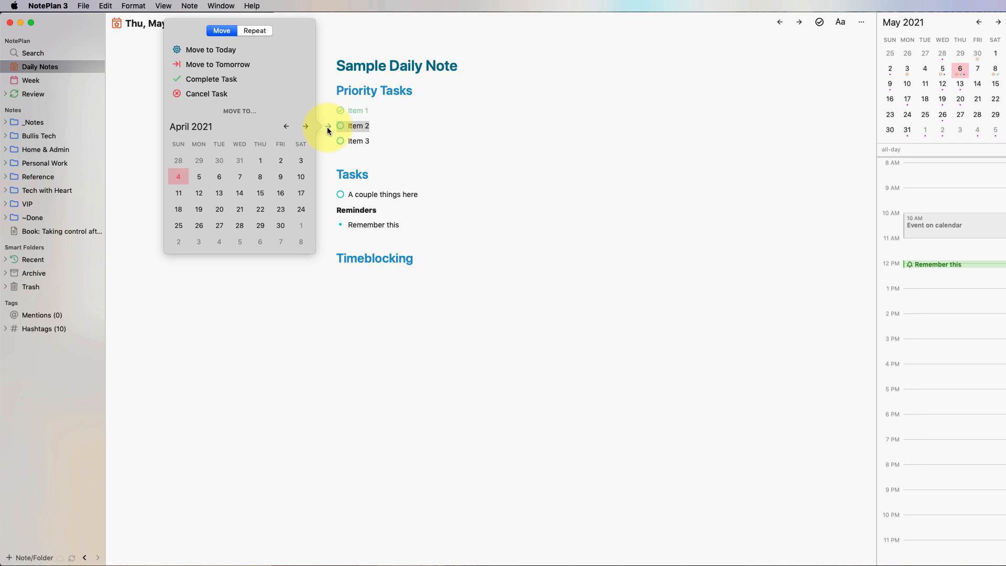
{"action": "left_click", "coordinate": [305, 127]}
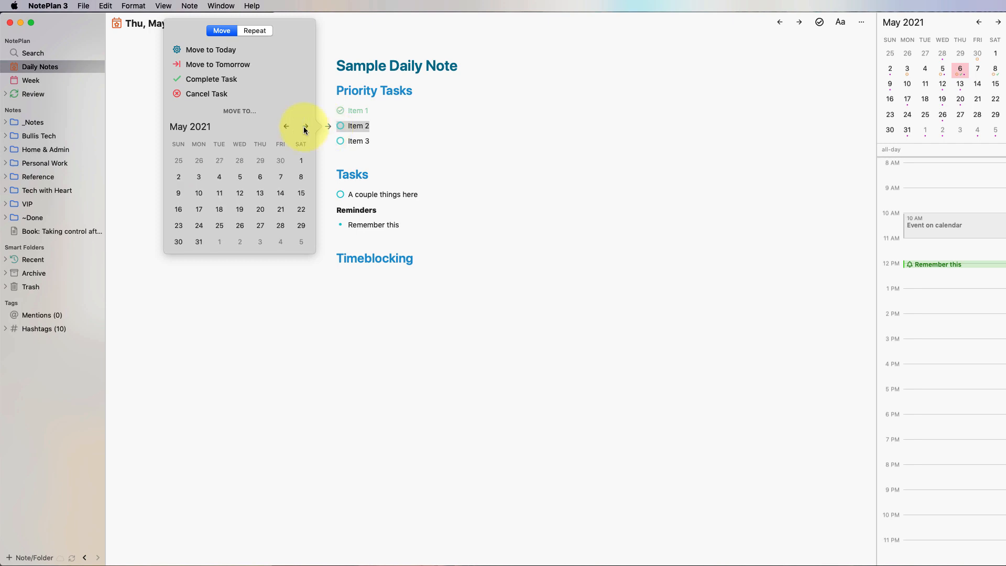
{"action": "left_click", "coordinate": [280, 177]}
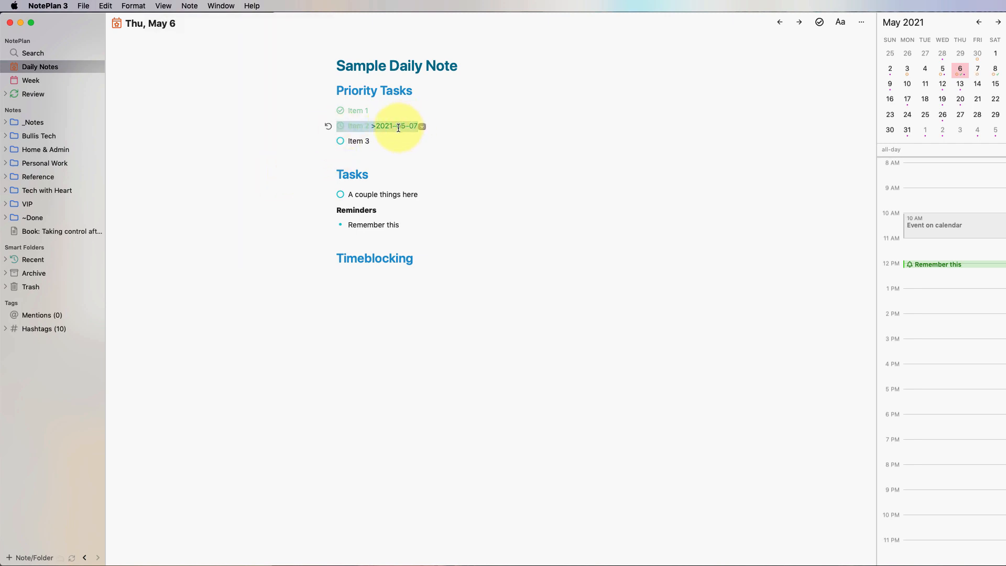
Check the moved Item 2 in the May 7 note and follow its date links between the May 6 and May 7 notes
{"action": "left_click", "coordinate": [977, 73]}
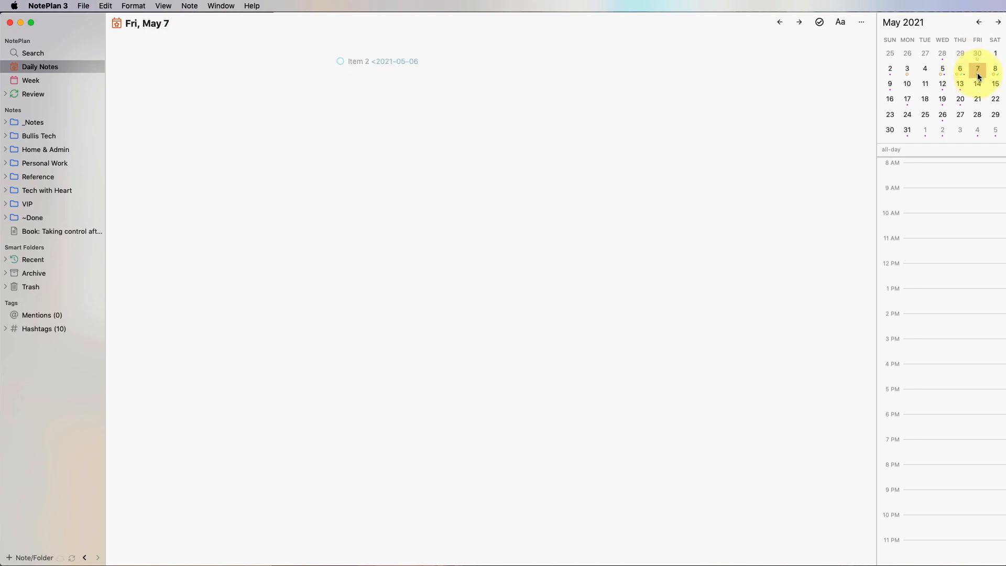
{"action": "left_click", "coordinate": [326, 65]}
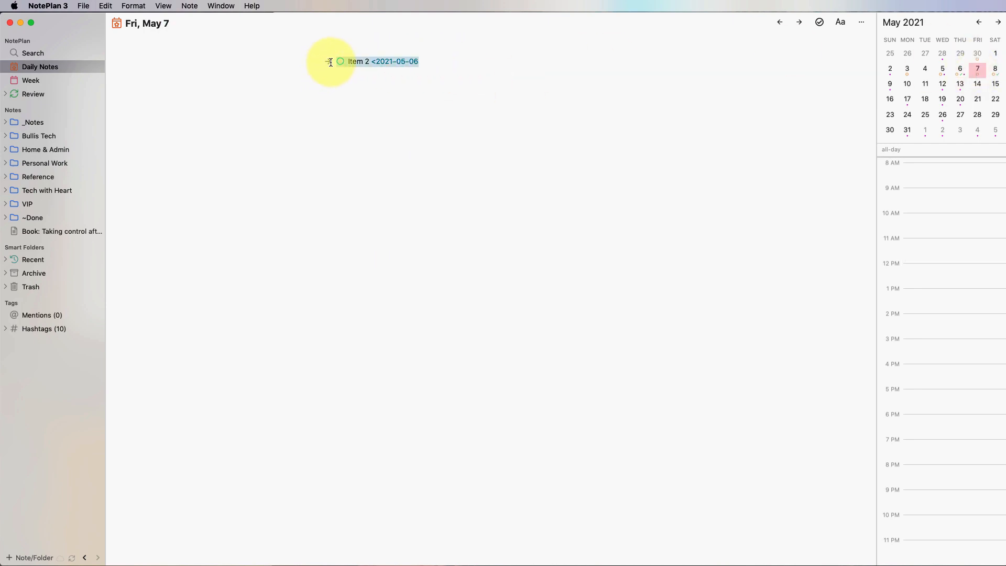
{"action": "left_click", "coordinate": [401, 65]}
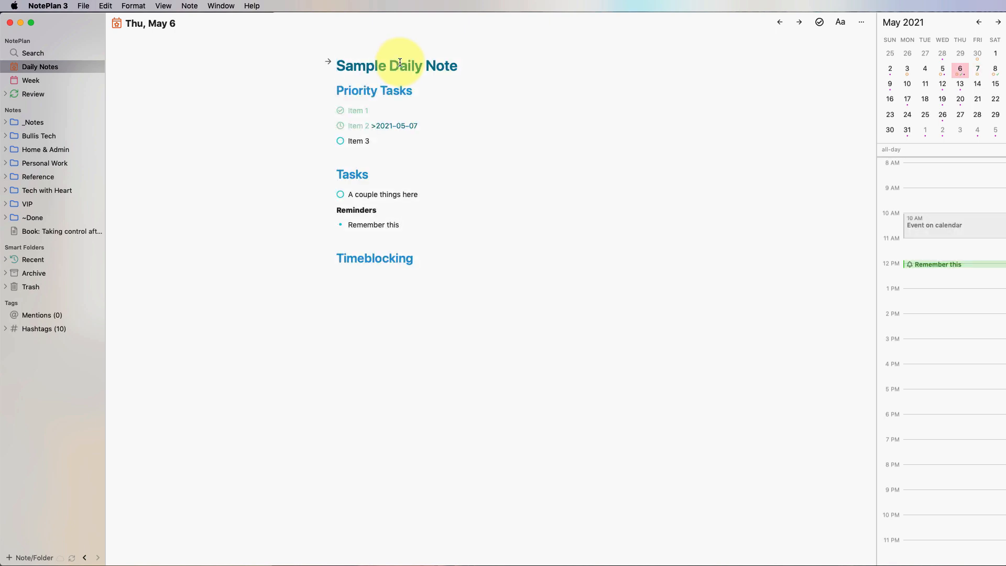
{"action": "left_click", "coordinate": [387, 126]}
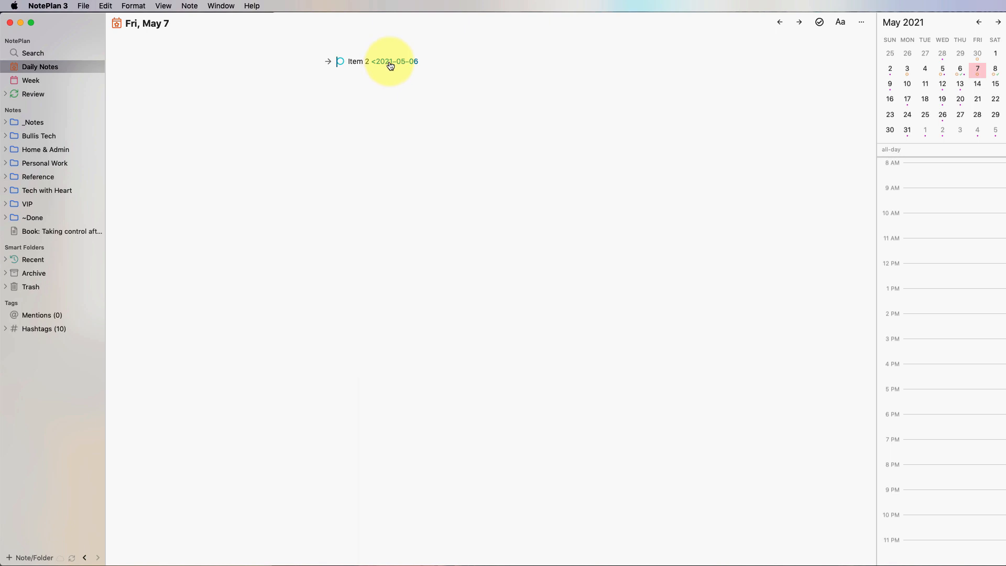
{"action": "left_click", "coordinate": [390, 62]}
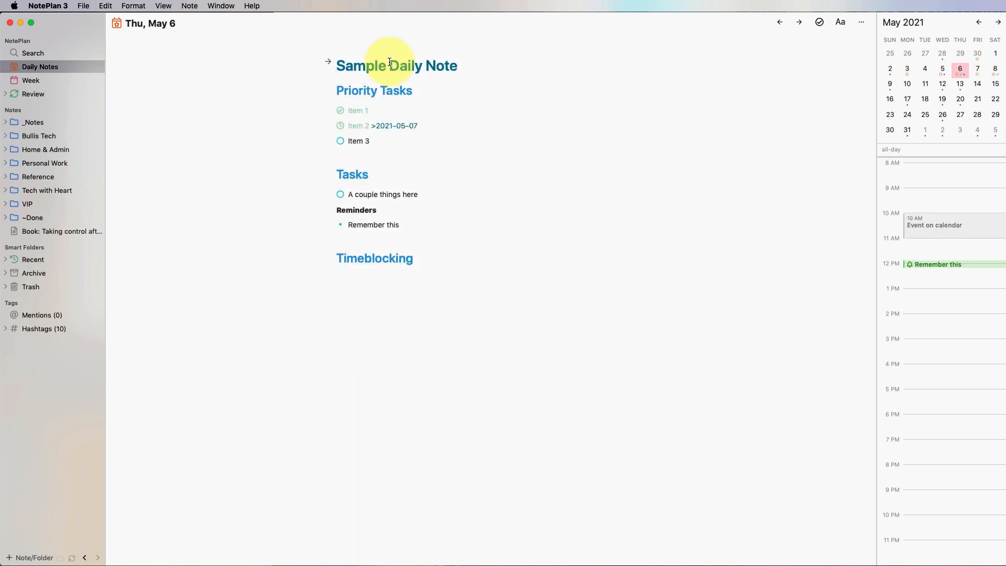
Cancel the Item 3 task under Priority Tasks
{"action": "left_click", "coordinate": [328, 143]}
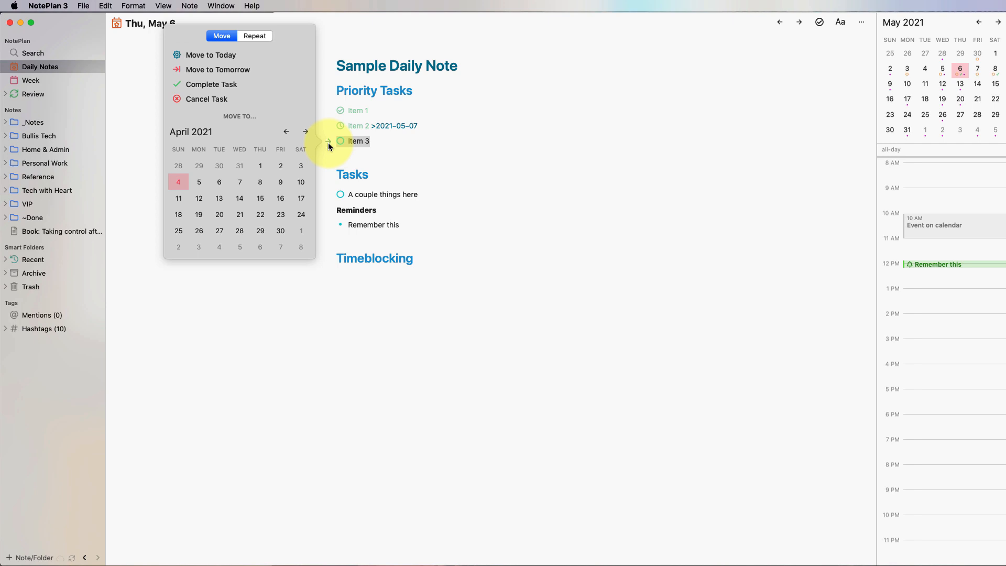
{"action": "left_click", "coordinate": [254, 98]}
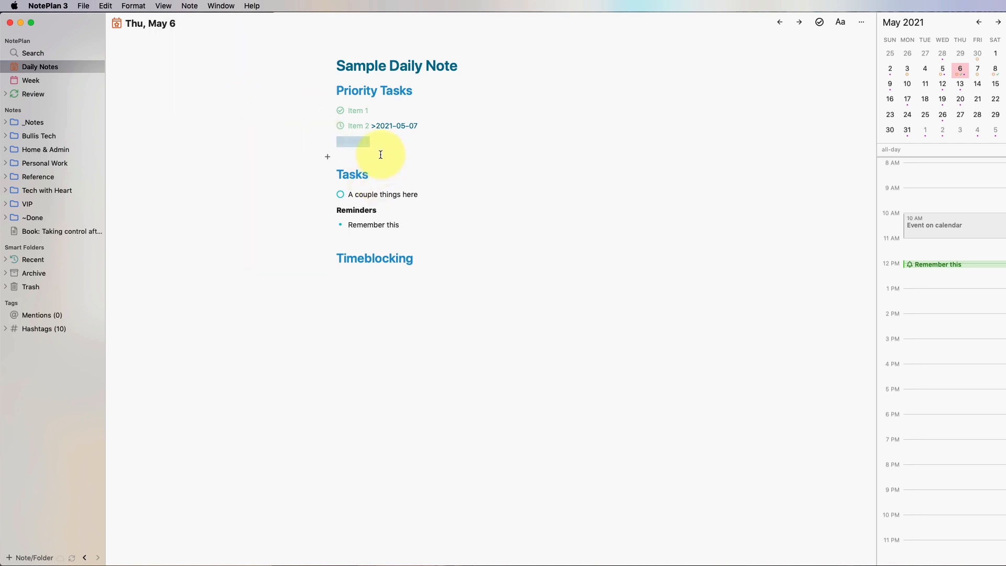
{"action": "left_click", "coordinate": [338, 155]}
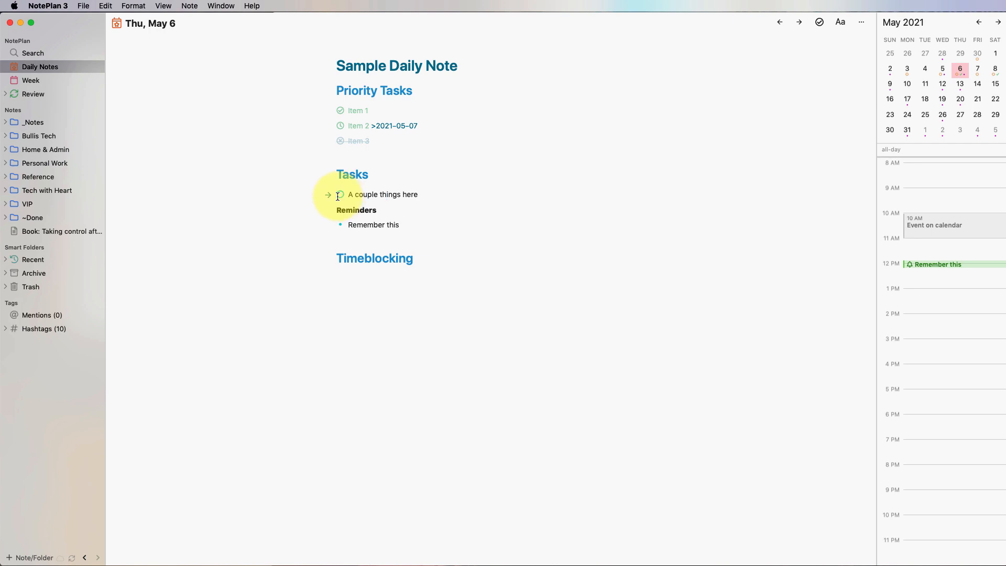
Add the indented tasks Subtask 1, Subtask 2 and Subtask 3 beneath "A couple things here"
{"action": "left_click", "coordinate": [433, 189]}
{"action": "left_click", "coordinate": [443, 194]}
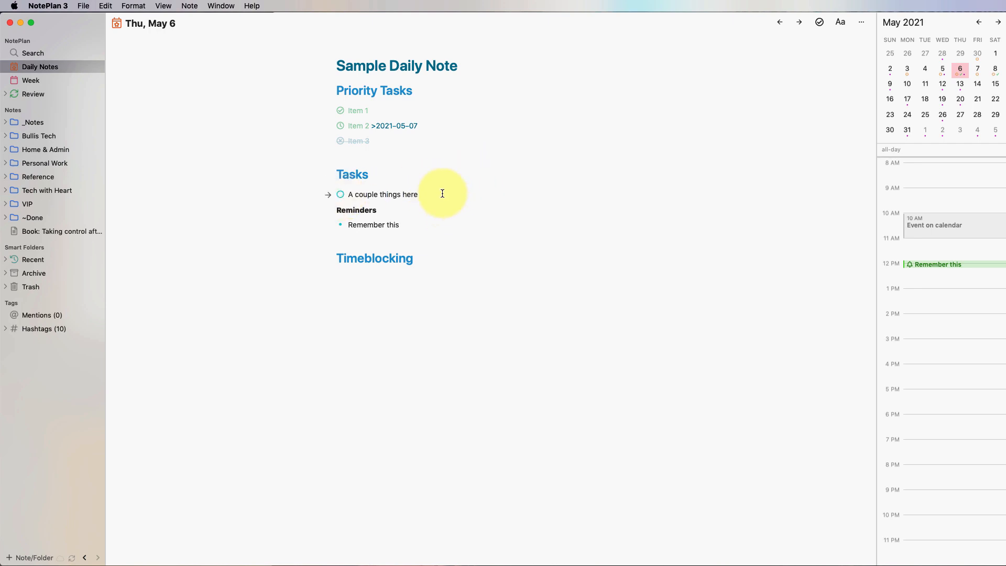
{"action": "key", "text": "Return"}
{"action": "key", "text": "Tab"}
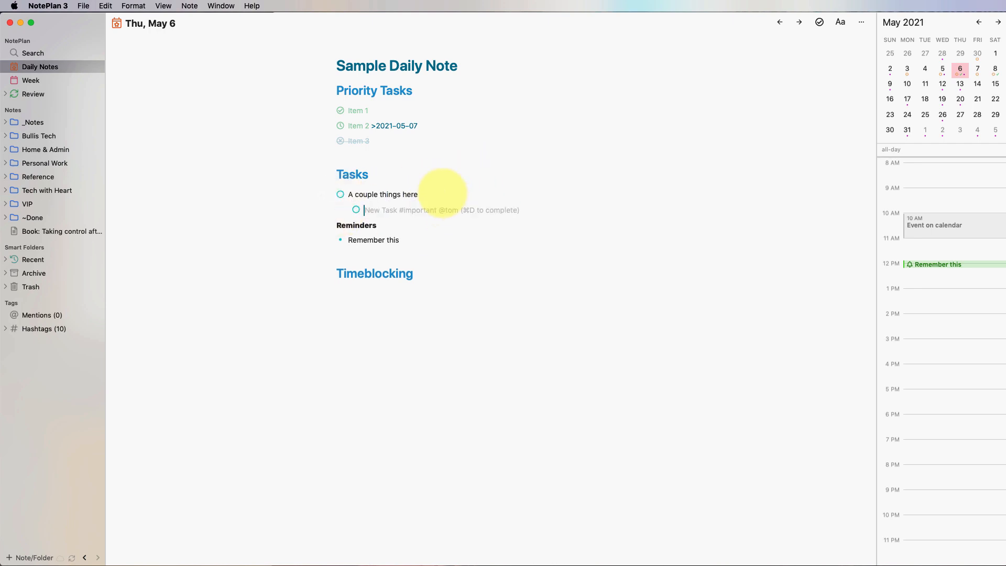
{"action": "type", "text": "Subtask 1"}
{"action": "key", "text": "Return"}
{"action": "type", "text": "Subtask 2"}
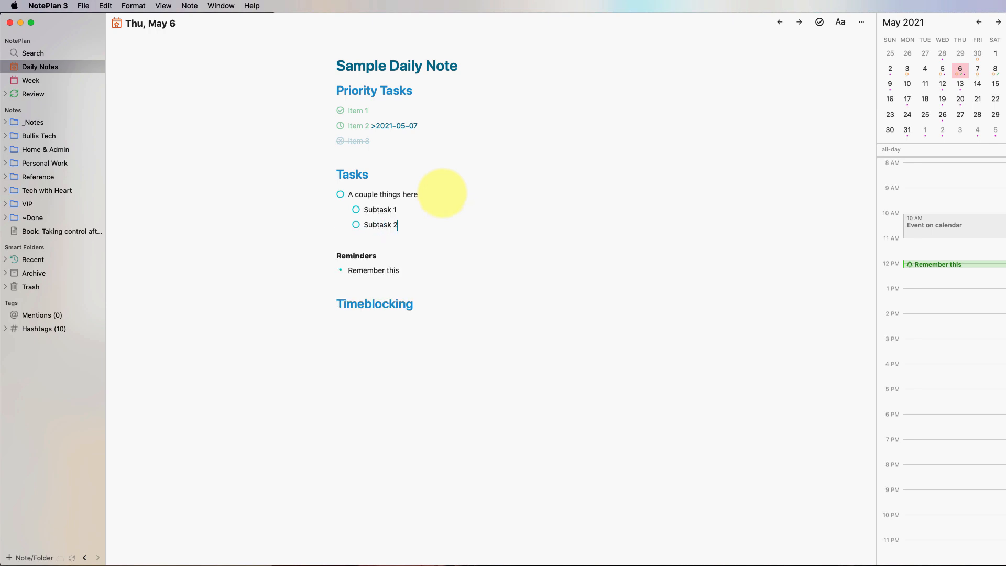
{"action": "key", "text": "Return"}
{"action": "type", "text": "Subtask 3"}
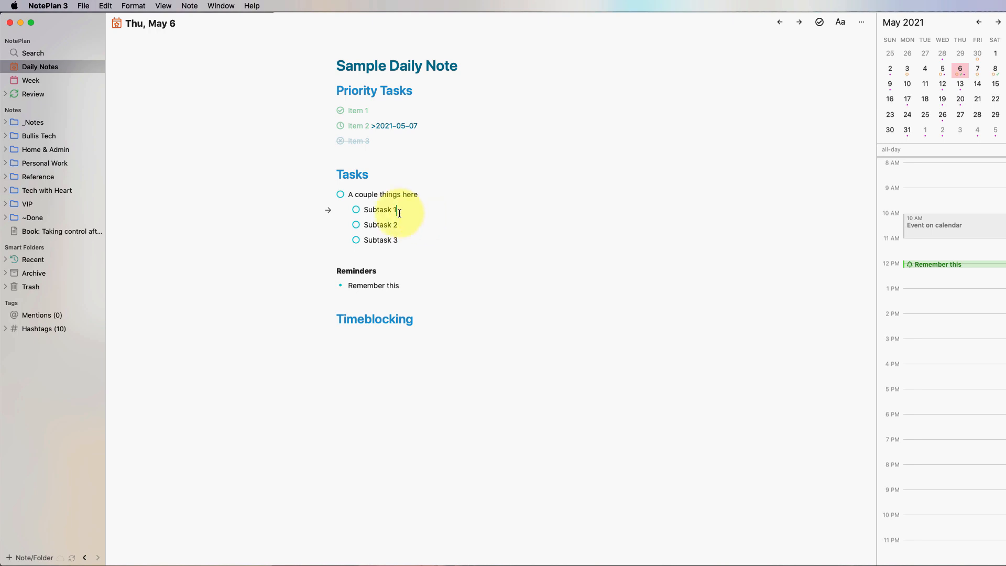
Move Subtask 1 to May 7, 2021
{"action": "left_click", "coordinate": [329, 209]}
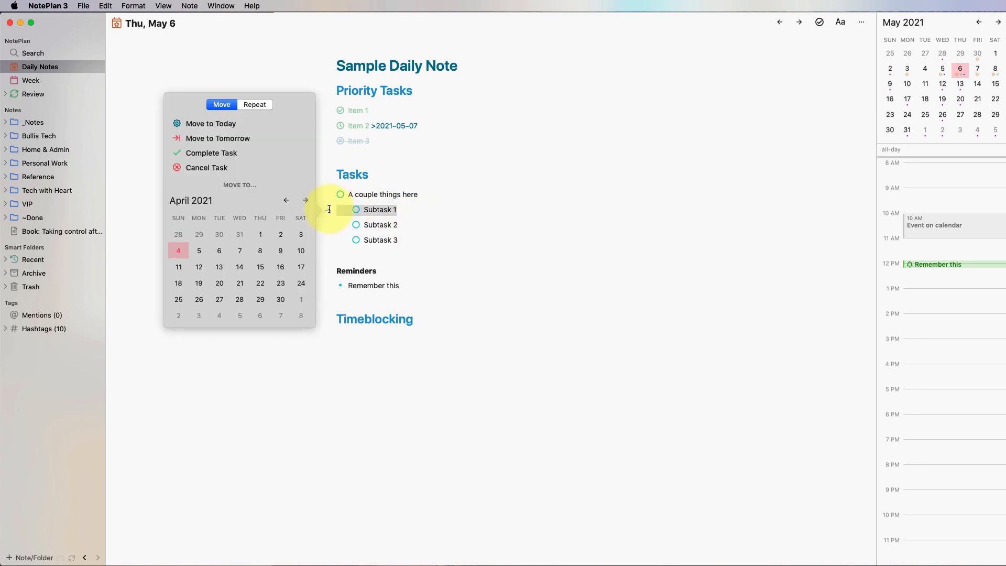
{"action": "left_click", "coordinate": [305, 200]}
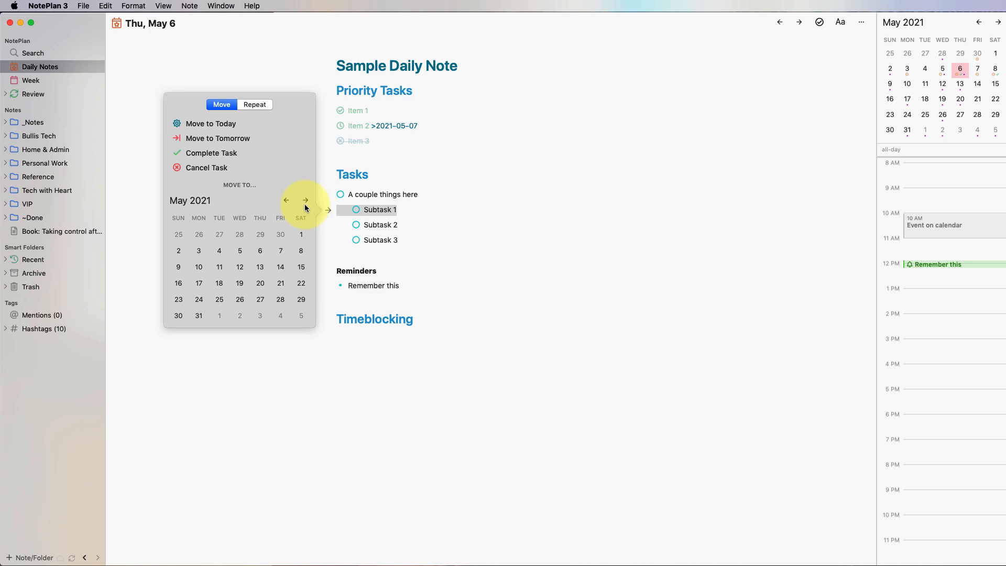
{"action": "left_click", "coordinate": [281, 251]}
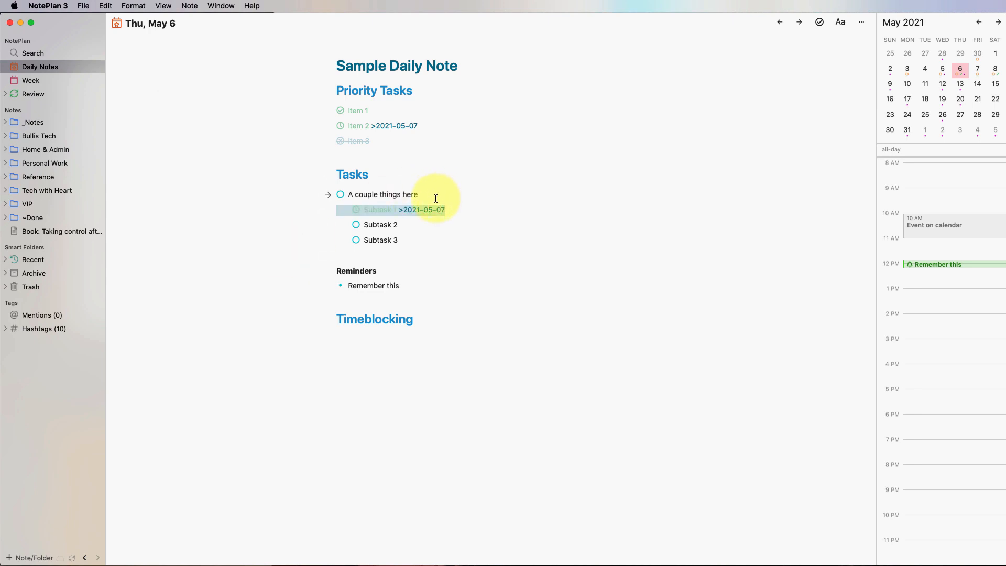
{"action": "left_click", "coordinate": [416, 225]}
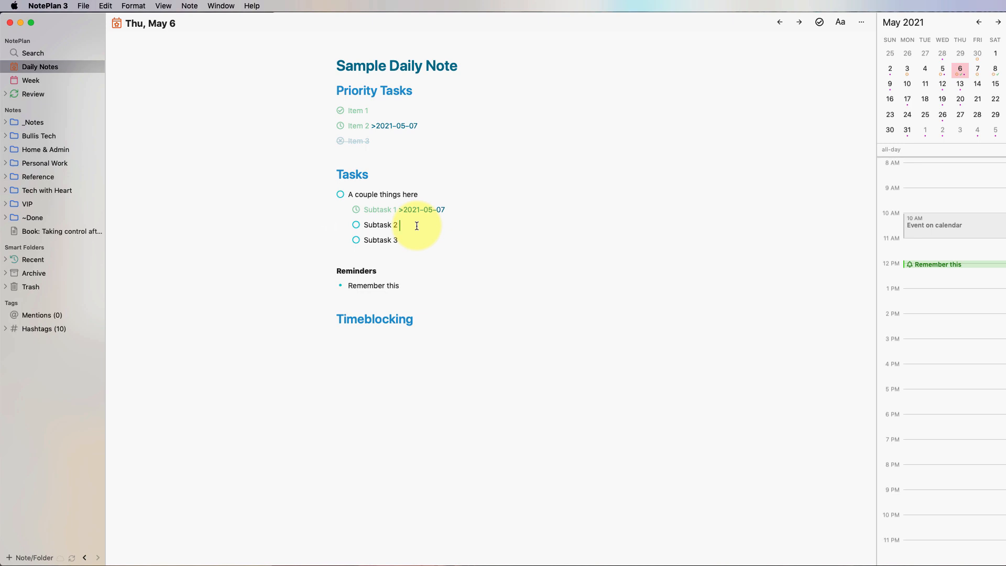
Follow Subtask 1's date link to the May 7 note and replace its task name there with "Adding something here"
{"action": "left_click", "coordinate": [437, 212]}
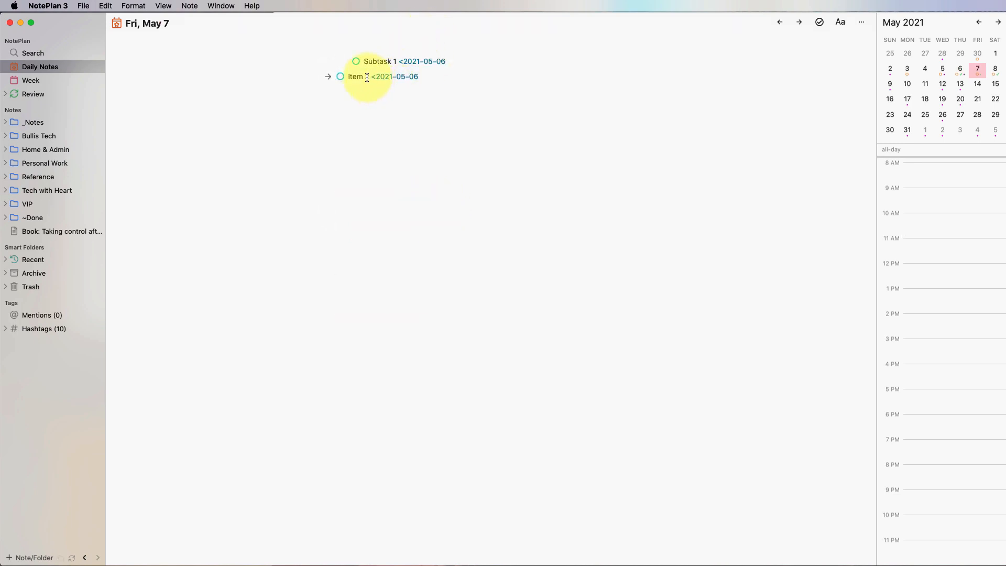
{"action": "left_click", "coordinate": [397, 62]}
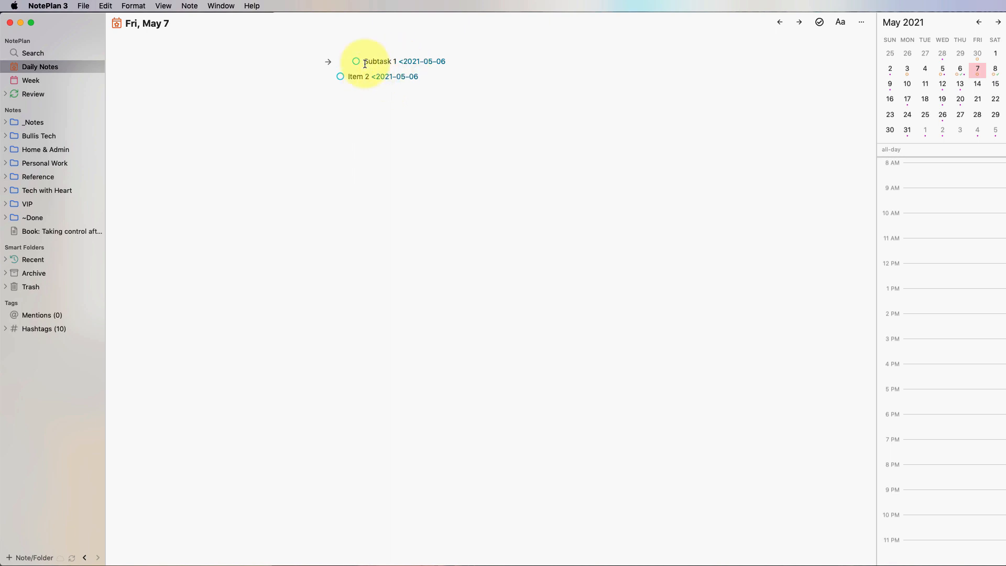
{"action": "left_click", "coordinate": [365, 62], "text": "shift"}
{"action": "type", "text": "Adding something here"}
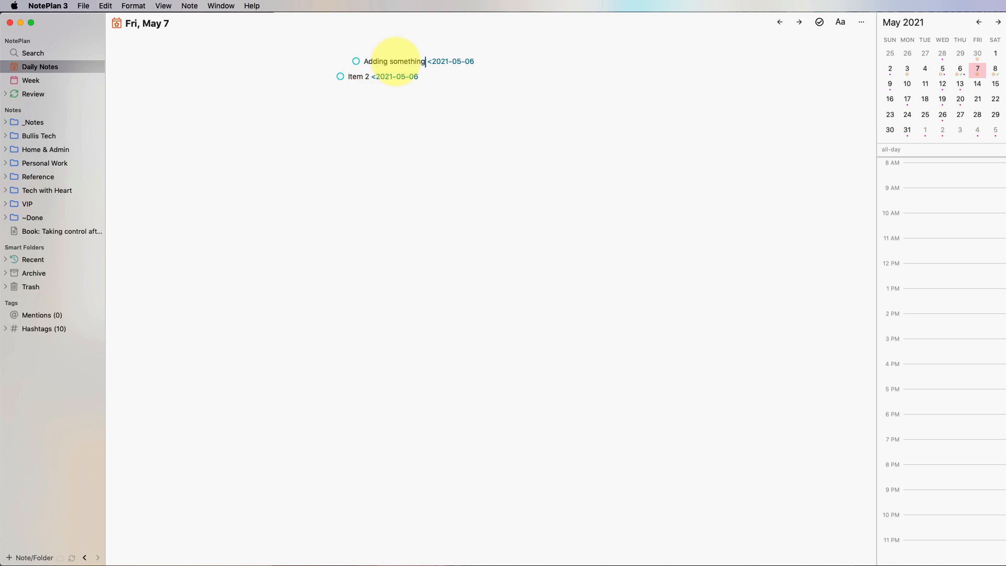
Compare the renamed task with the original Subtask 1 by following their date links, ending in the May 6 note
{"action": "left_click", "coordinate": [474, 63]}
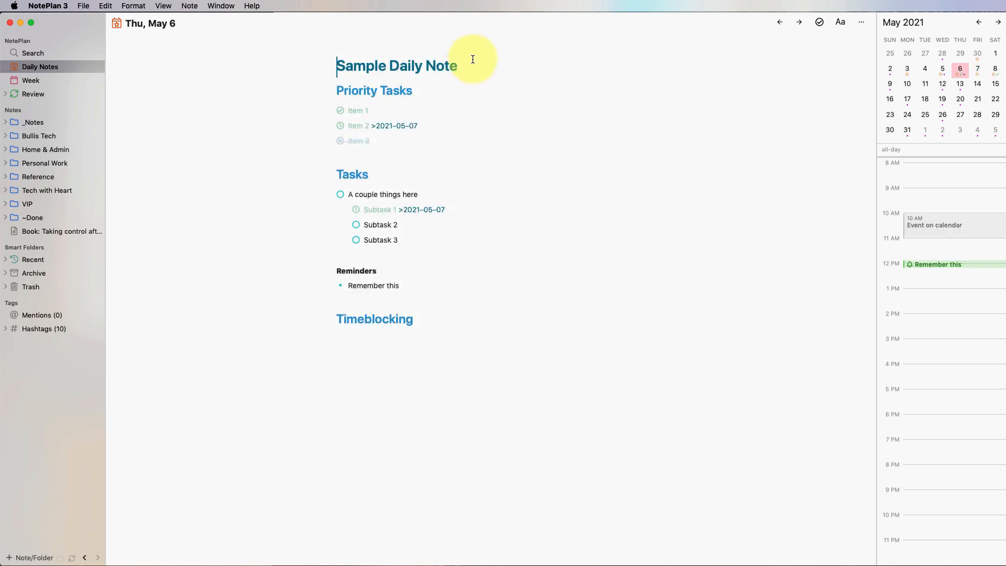
{"action": "left_click", "coordinate": [420, 210]}
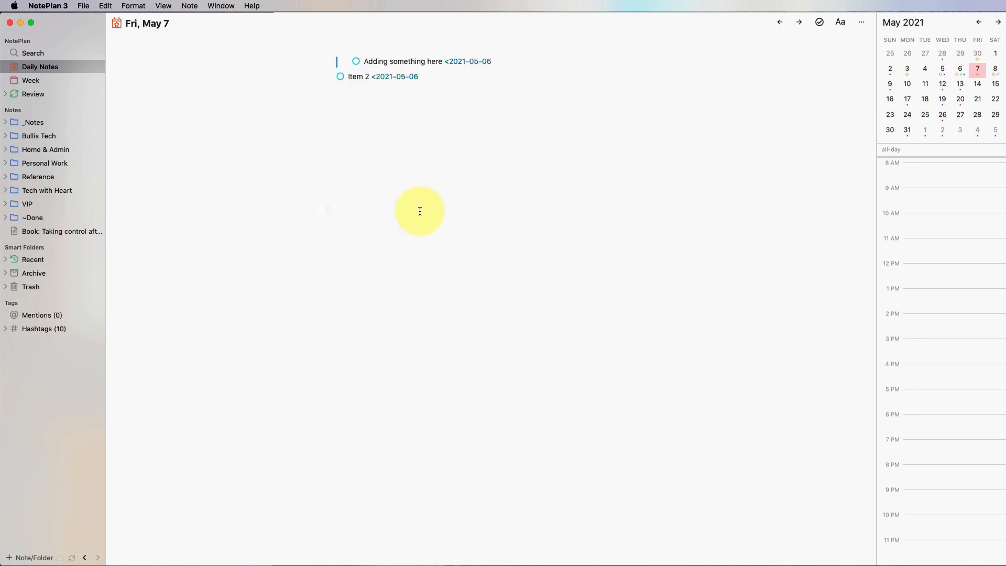
{"action": "left_click", "coordinate": [477, 67]}
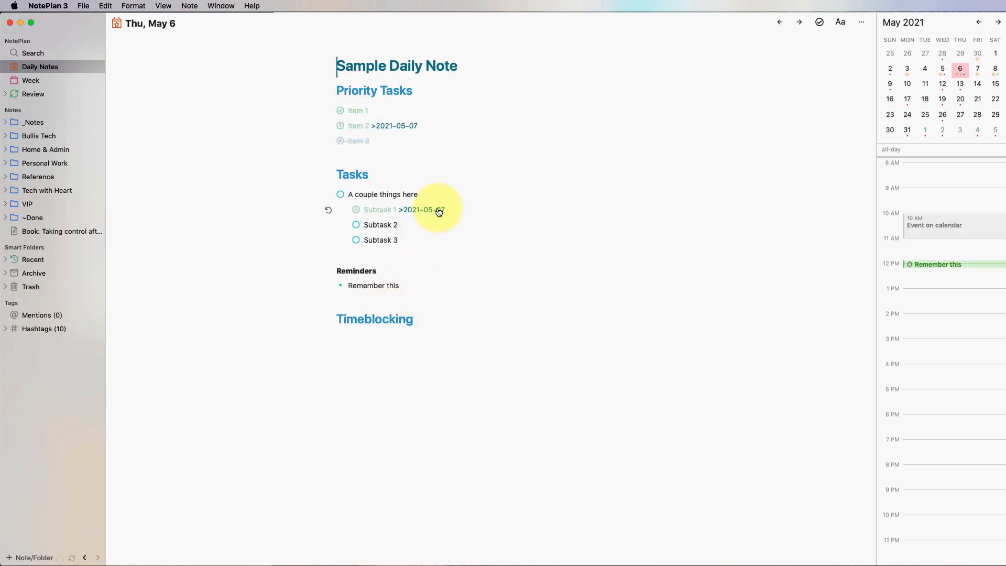
{"action": "left_click", "coordinate": [438, 209]}
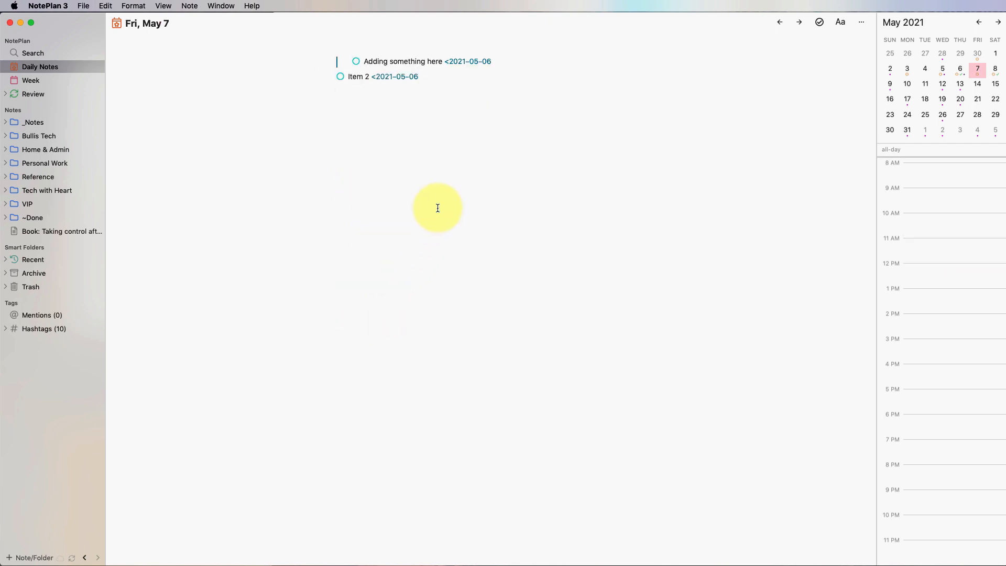
{"action": "left_click", "coordinate": [472, 62]}
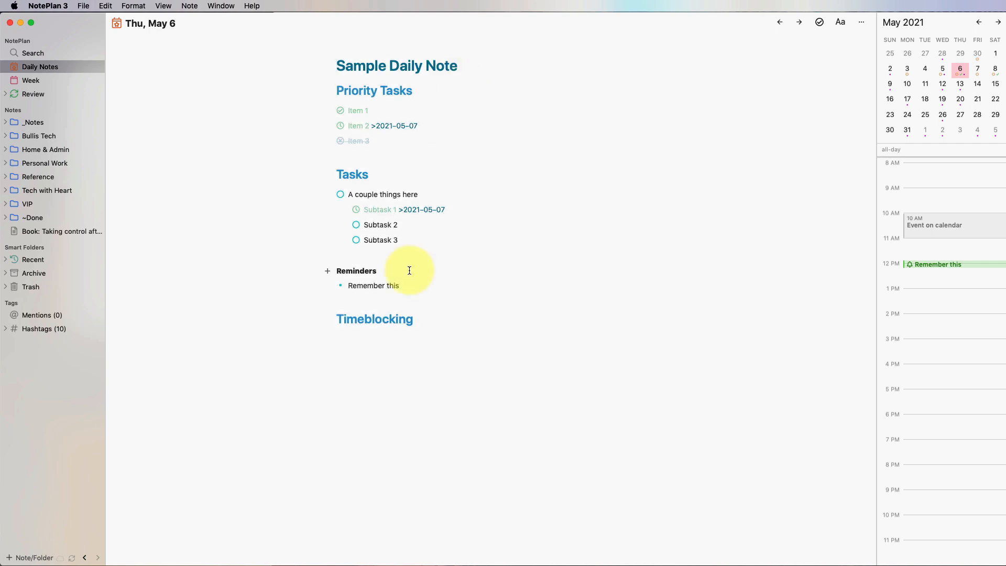
Append a [[2021-05-07]] note link to Subtask 2
{"action": "left_click", "coordinate": [414, 225]}
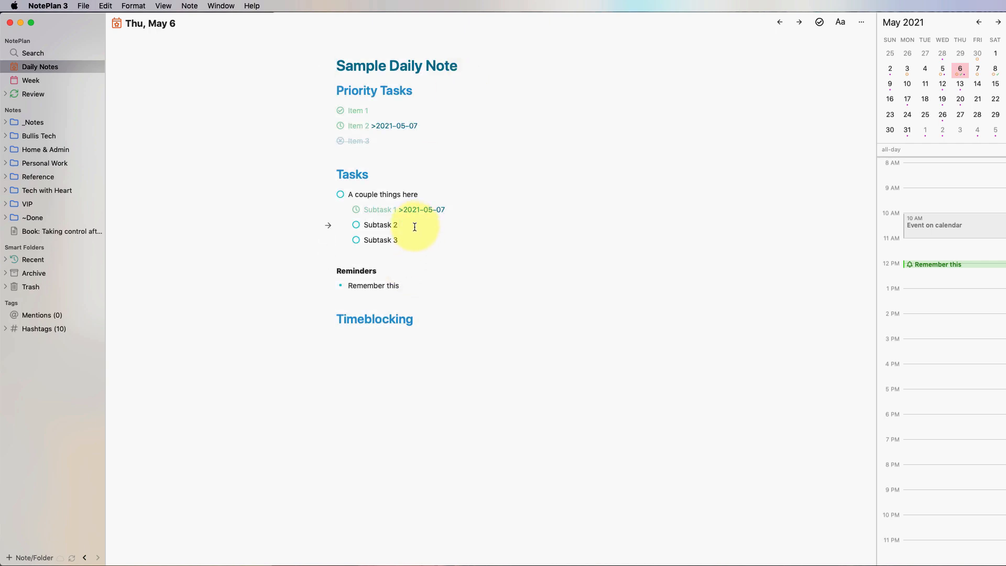
{"action": "type", "text": "[["}
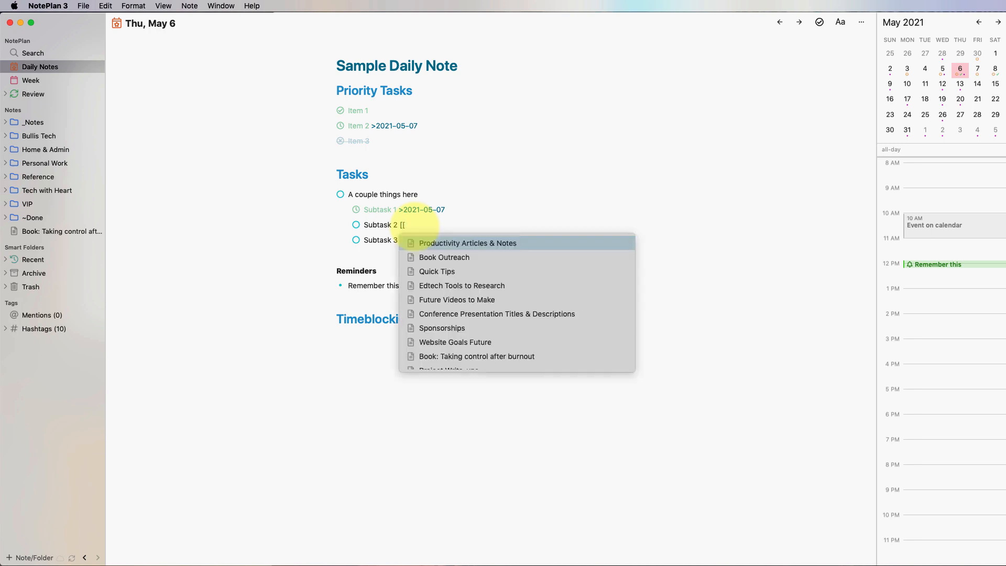
{"action": "type", "text": "may"}
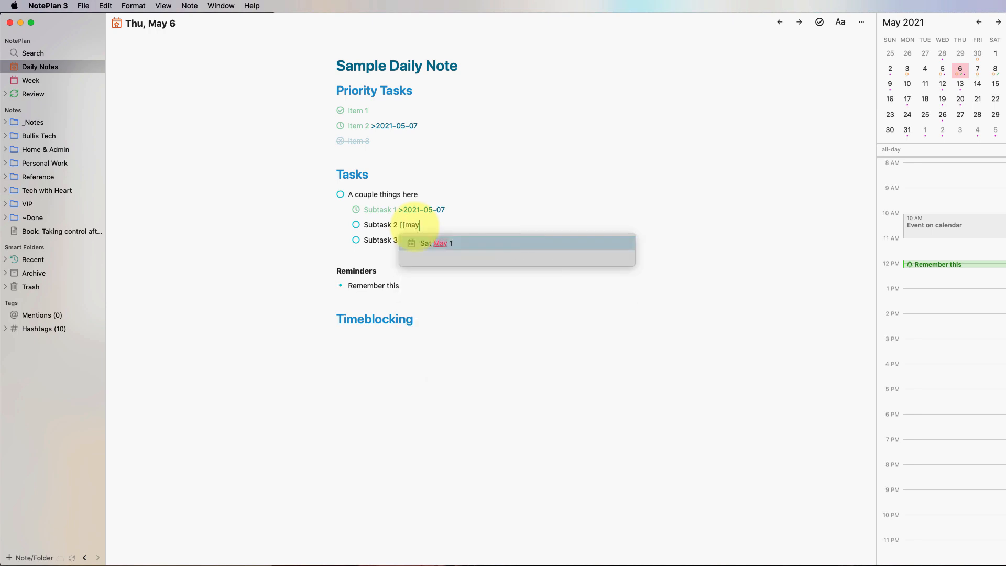
{"action": "type", "text": "7"}
{"action": "left_click", "coordinate": [440, 243]}
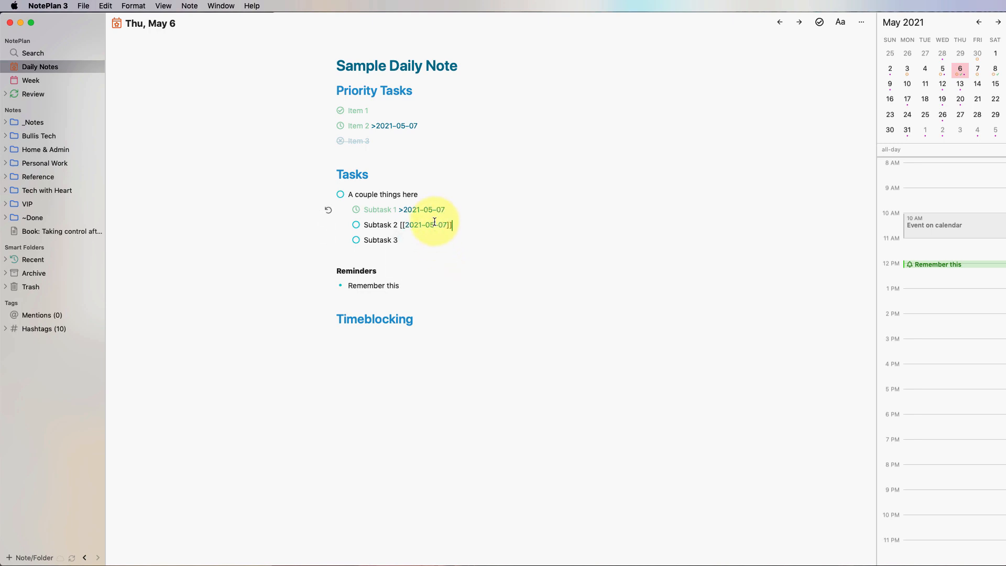
Follow Subtask 2's link to the May 7 note, expand the May 6, 2021 reference and return through its Subtask 2 entry
{"action": "left_click", "coordinate": [434, 223]}
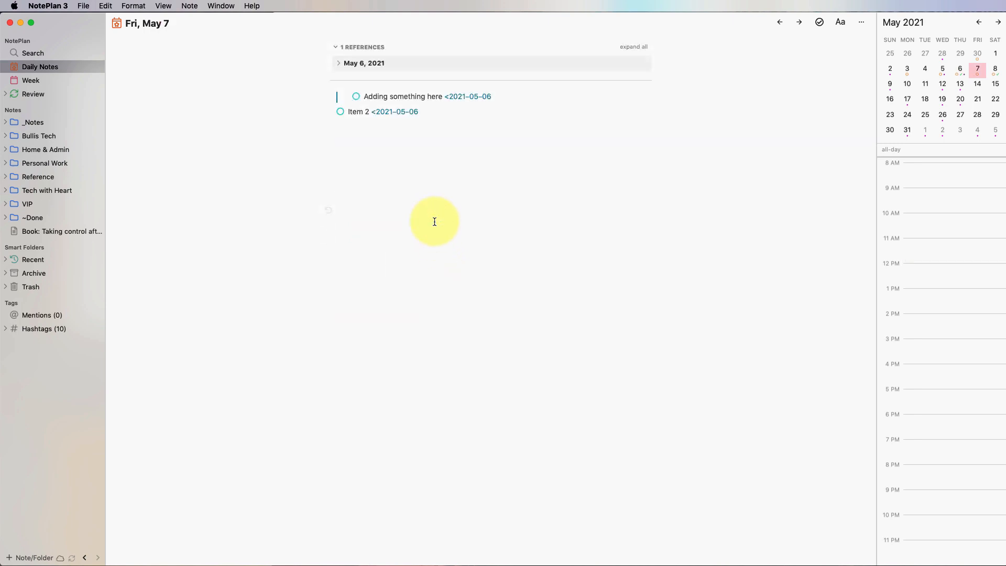
{"action": "left_click", "coordinate": [344, 61]}
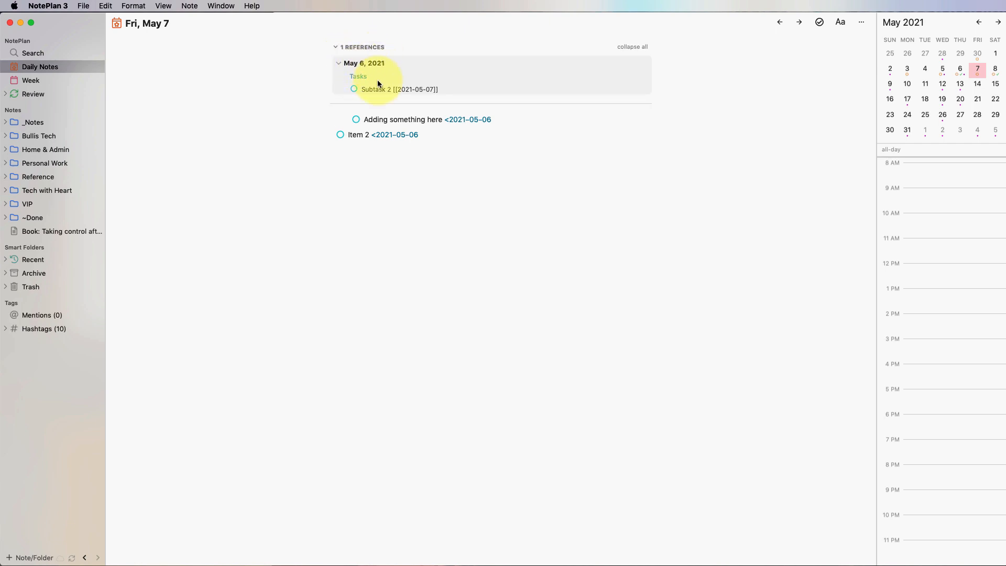
{"action": "left_click", "coordinate": [426, 89]}
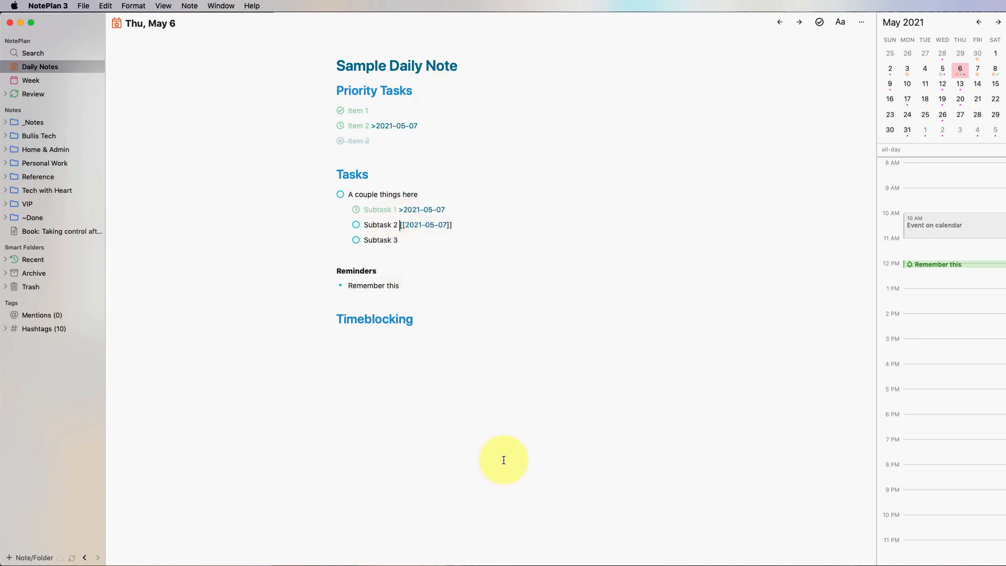
Add "— add something specific" to Subtask 2's name and check it through the May 7 note's reference, returning to the May 6 note
{"action": "type", "text": "— add something specific"}
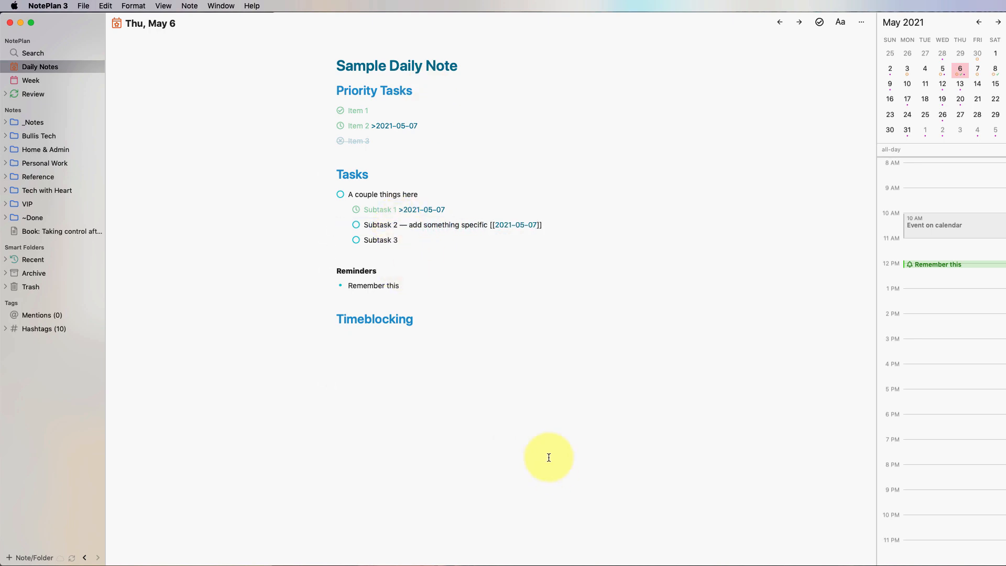
{"action": "left_click", "coordinate": [511, 225]}
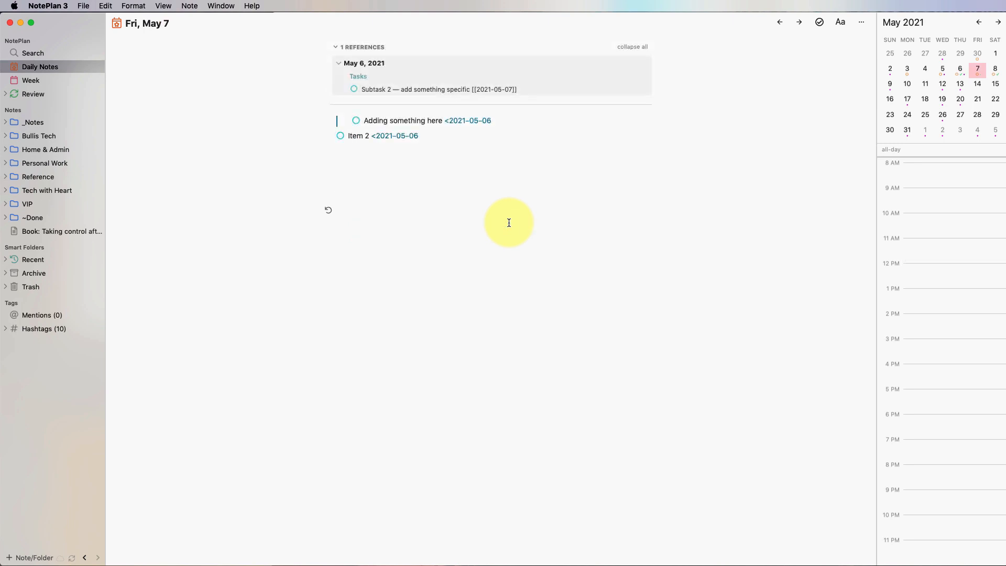
{"action": "left_click", "coordinate": [474, 90]}
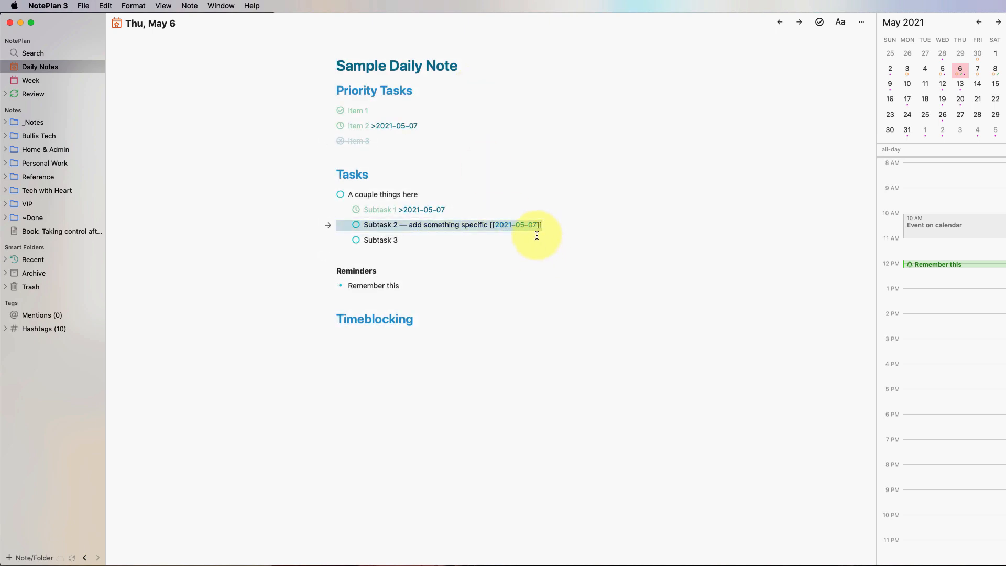
Complete Subtask 2 from its reference in the May 7 note, then check it in the May 6 note and return to May 7
{"action": "left_click", "coordinate": [501, 225]}
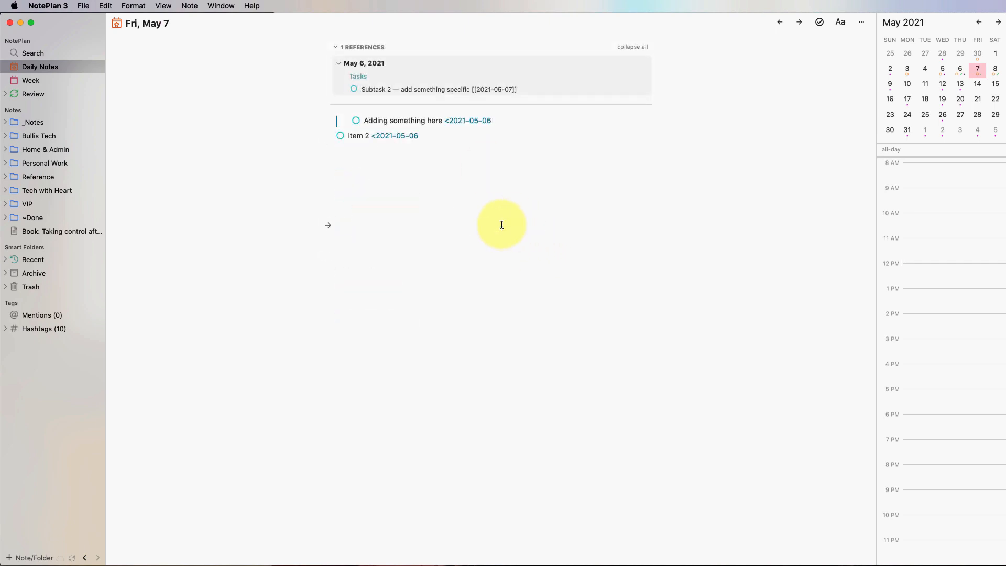
{"action": "left_click", "coordinate": [354, 89]}
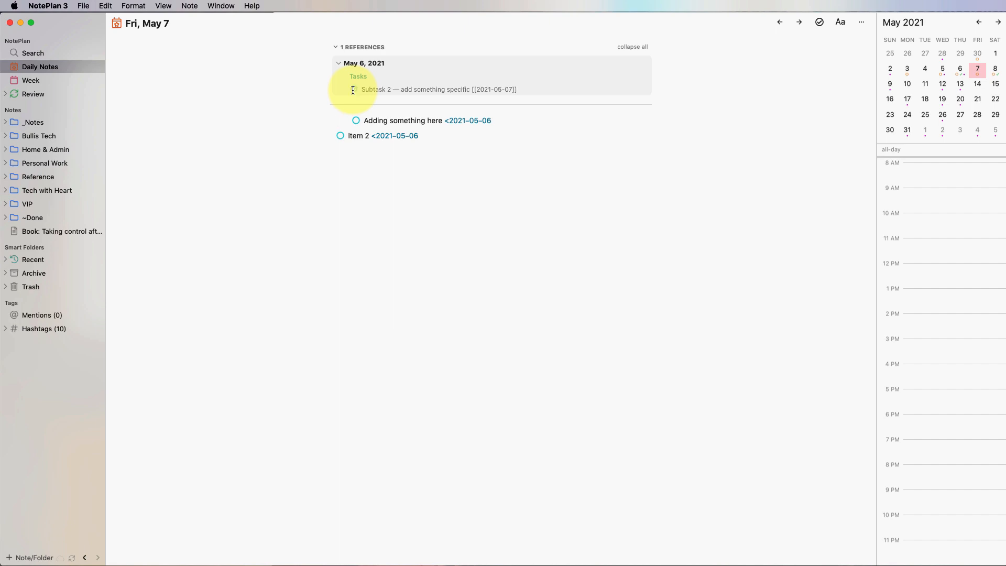
{"action": "left_click", "coordinate": [495, 89]}
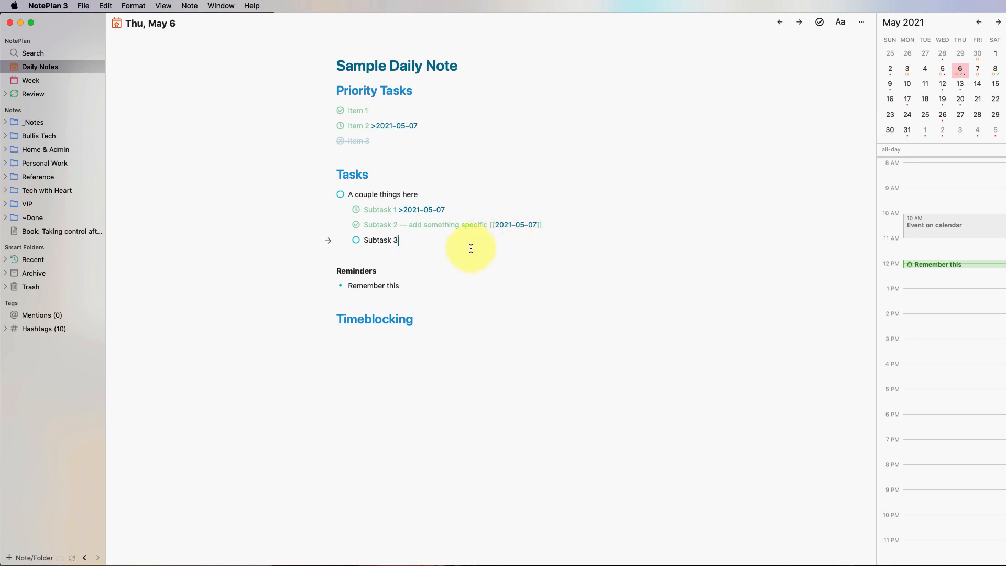
{"action": "left_click", "coordinate": [508, 225]}
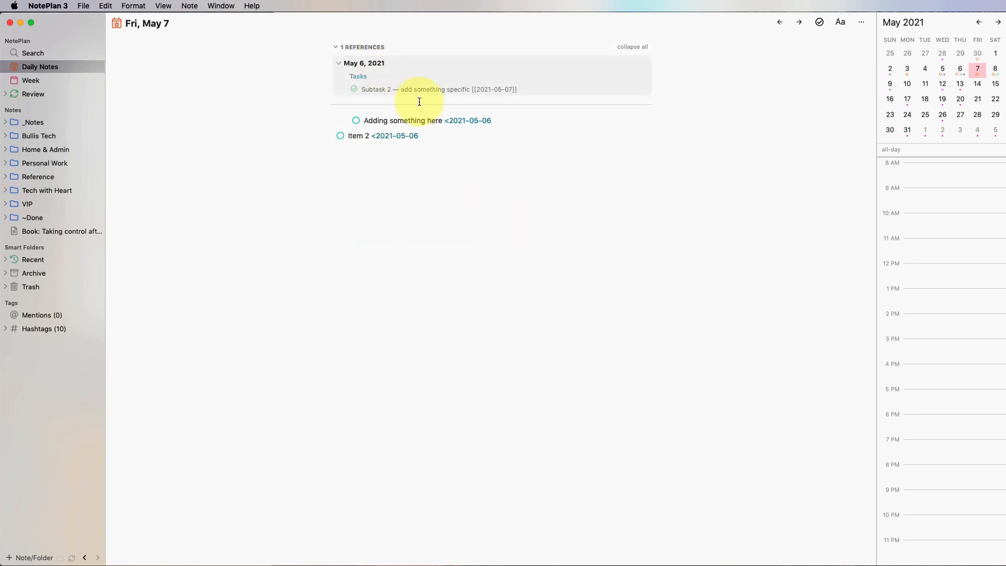
Move the "Adding something here" task line up and down around Item 2 in the May 7 note, leaving it below Item 2
{"action": "left_click", "coordinate": [420, 123]}
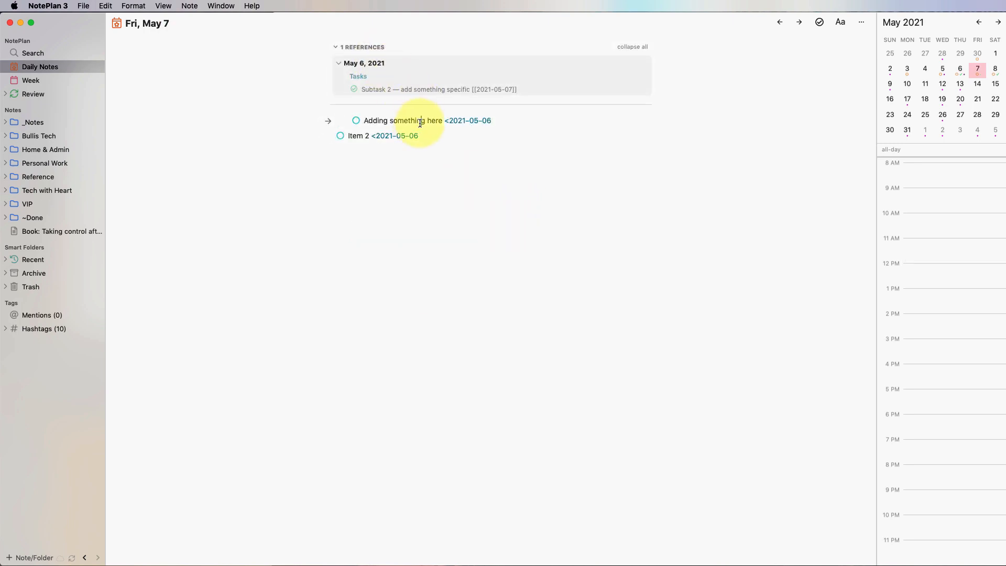
{"action": "left_click_drag", "start_coordinate": [521, 107], "coordinate": [344, 119]}
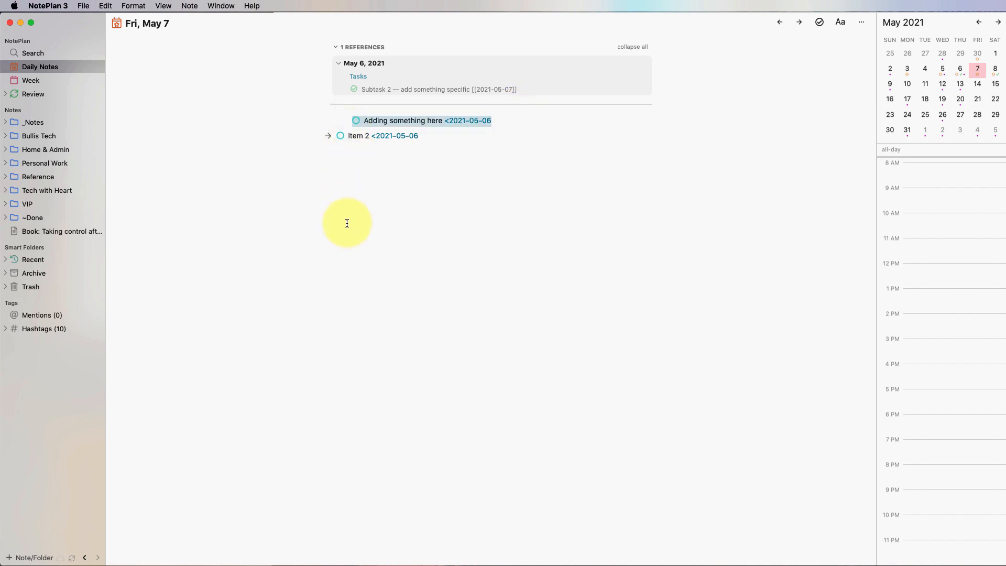
{"action": "key", "text": "ctrl+super+Down"}
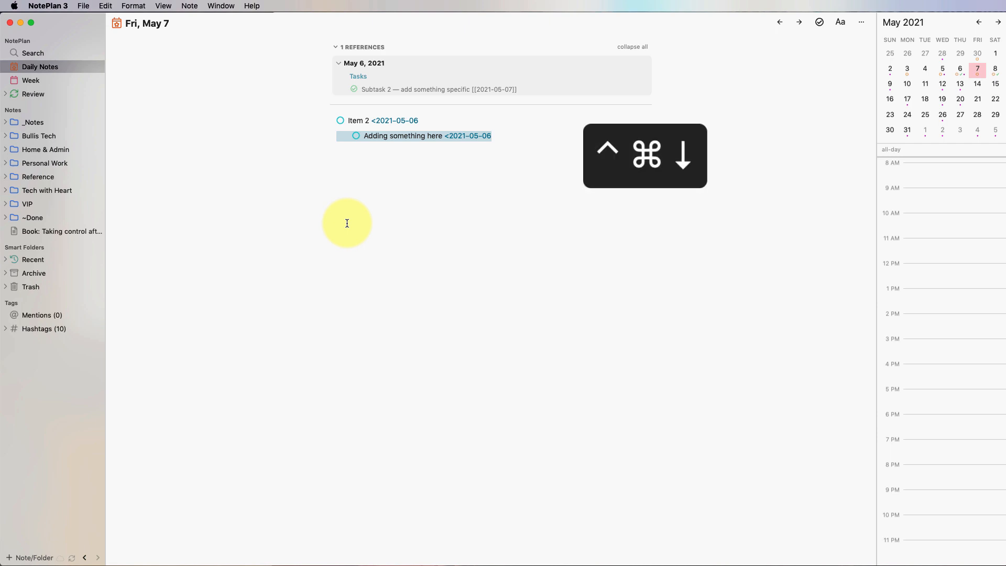
{"action": "key", "text": "ctrl+super+Up"}
{"action": "key", "text": "ctrl+super+Down"}
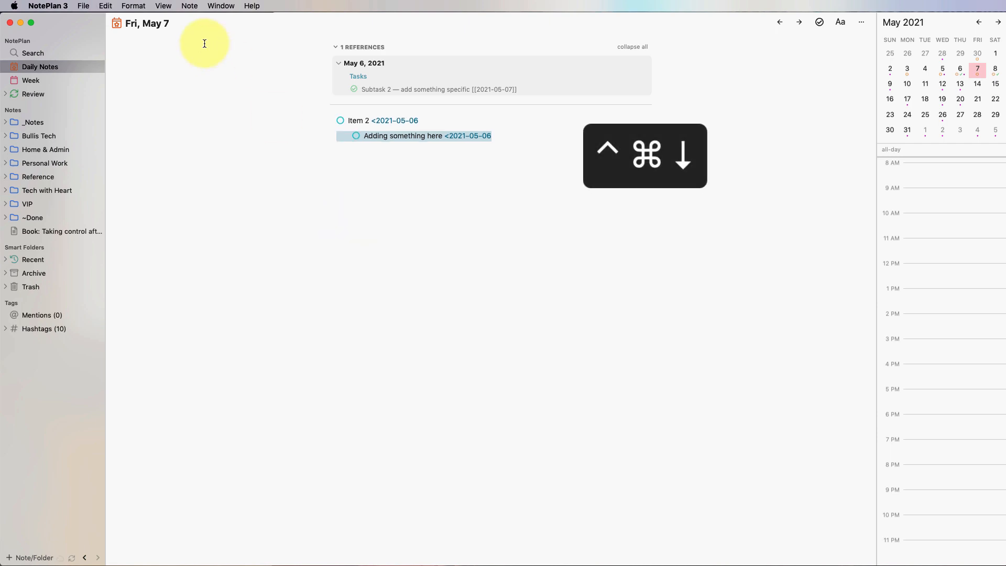
{"action": "key", "text": "ctrl+super+Up"}
{"action": "key", "text": "ctrl+super+Down"}
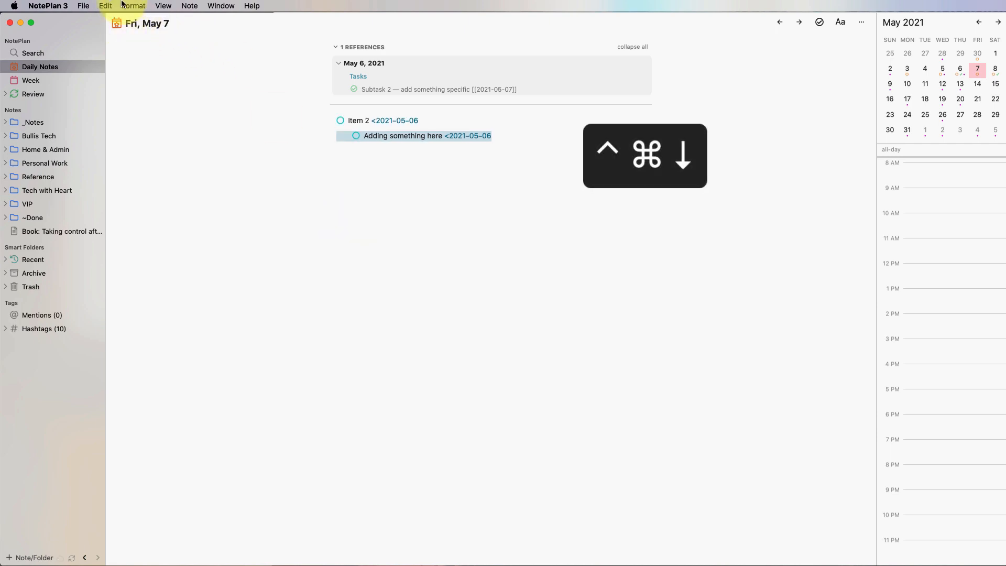
Look through the line-moving and note-navigation commands, then return to the May 6 note
{"action": "left_click", "coordinate": [106, 6]}
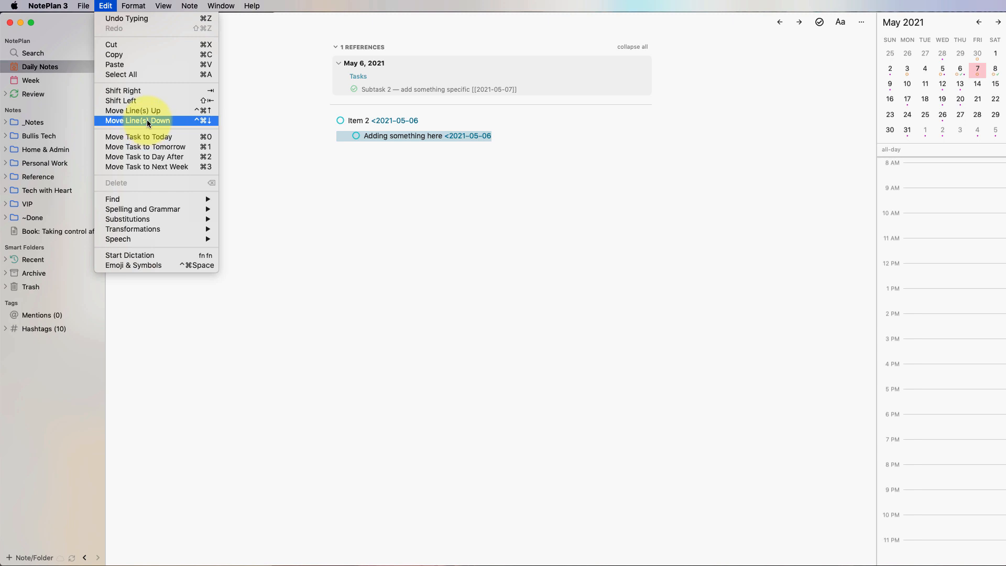
{"action": "mouse_move", "coordinate": [155, 5]}
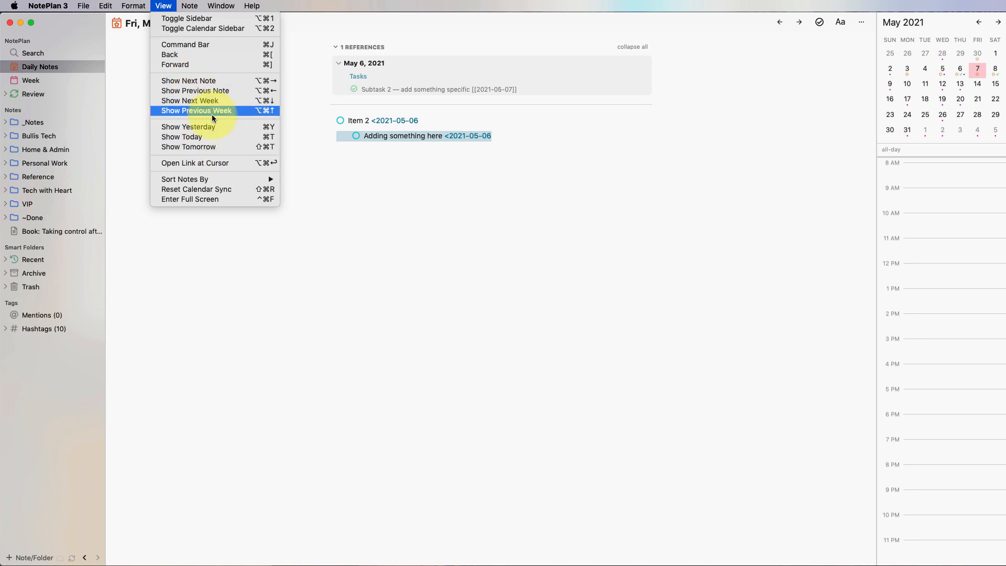
{"action": "left_click", "coordinate": [265, 128]}
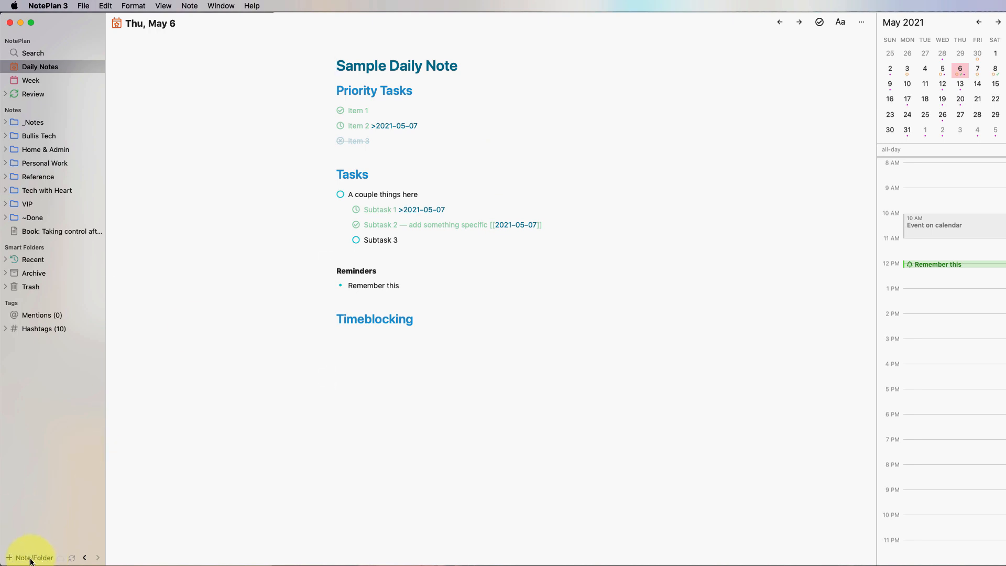
Create a new note titled "Meeting Notes for Project X"
{"action": "left_click", "coordinate": [13, 560]}
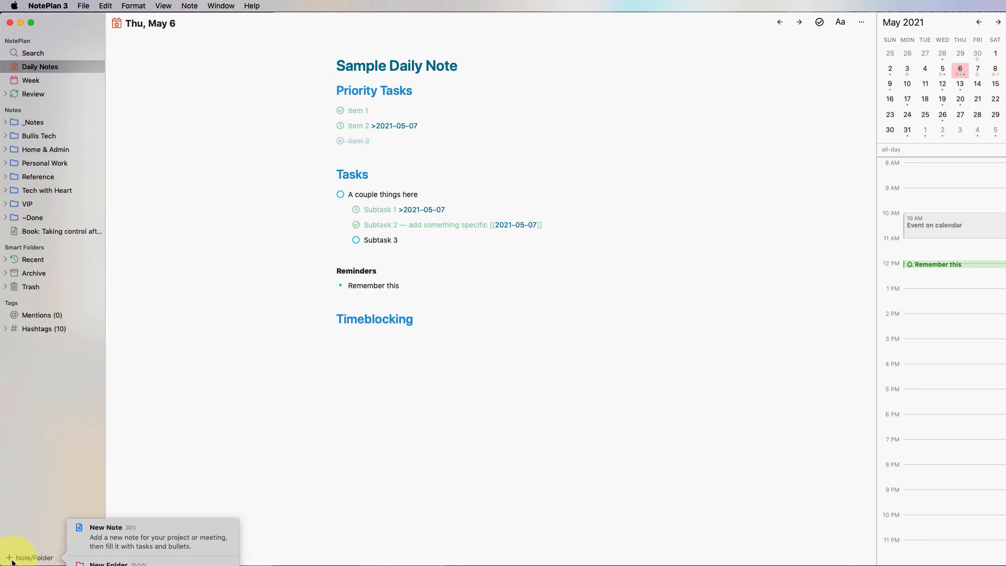
{"action": "left_click", "coordinate": [105, 528]}
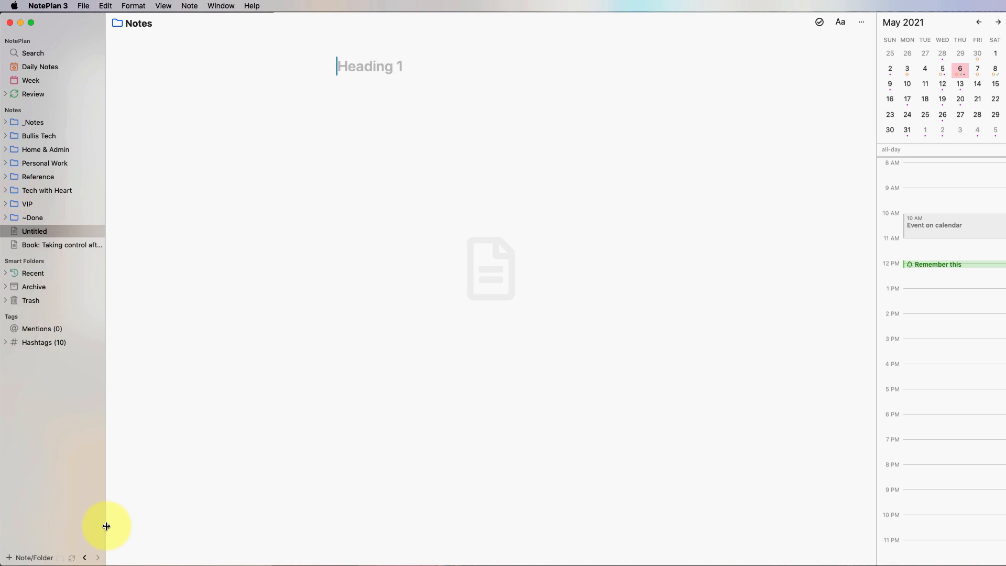
{"action": "type", "text": "Meeting Note"}
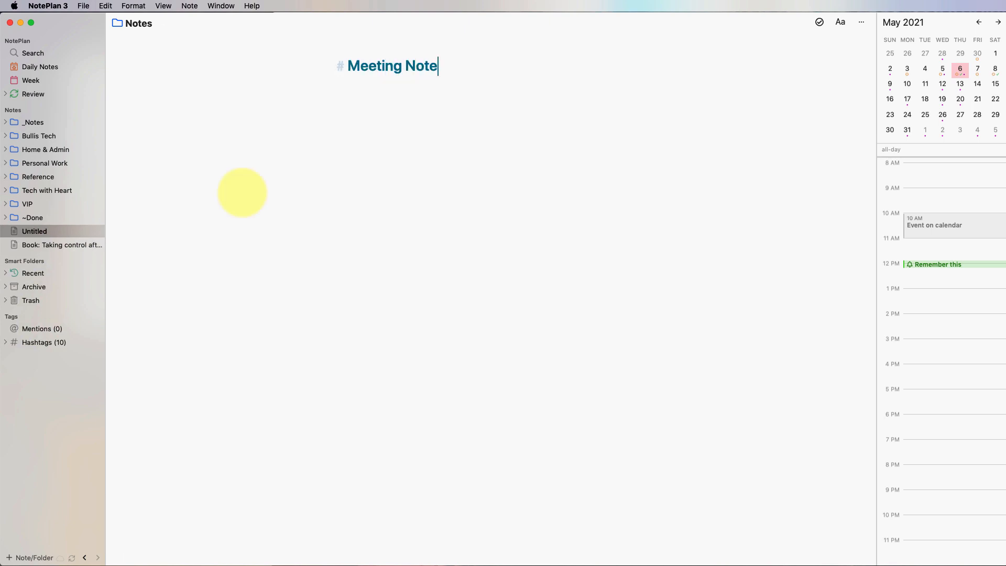
{"action": "type", "text": "s for Proje"}
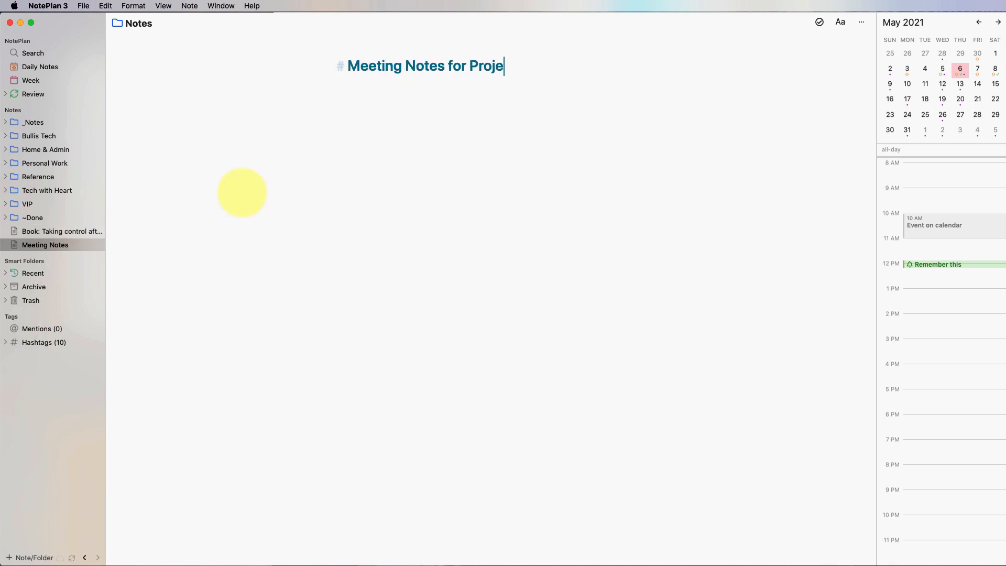
{"action": "type", "text": "ct X"}
{"action": "key", "text": "Return"}
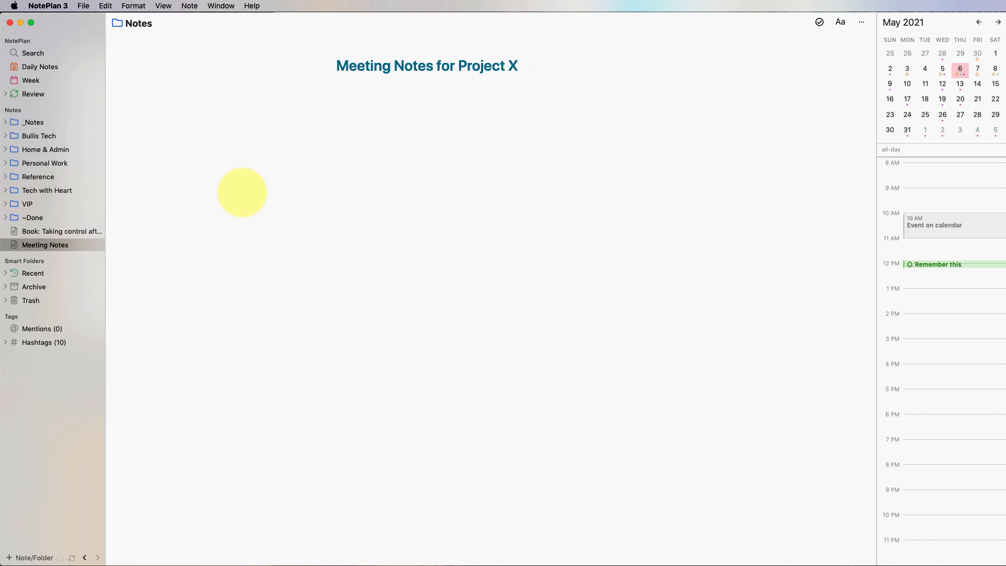
Add second-level headings "May 6, 2021" and "May 7, 2021" to the meeting note, leaving blank space between them
{"action": "type", "text": "## M"}
{"action": "type", "text": "ay 6, 20"}
{"action": "type", "text": "21"}
{"action": "key", "text": "Return"}
{"action": "key", "text": "Return"}
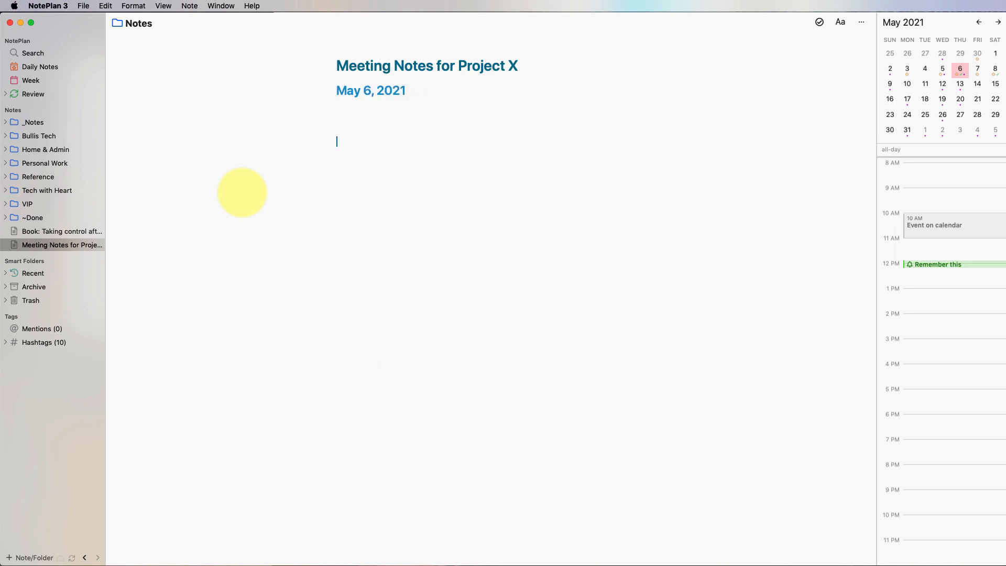
{"action": "type", "text": "## May 7, "}
{"action": "type", "text": "2021"}
Add three "notes" bullets under the May 6, 2021 heading
{"action": "key", "text": "Up"}
{"action": "key", "text": "Up"}
{"action": "type", "text": "-"}
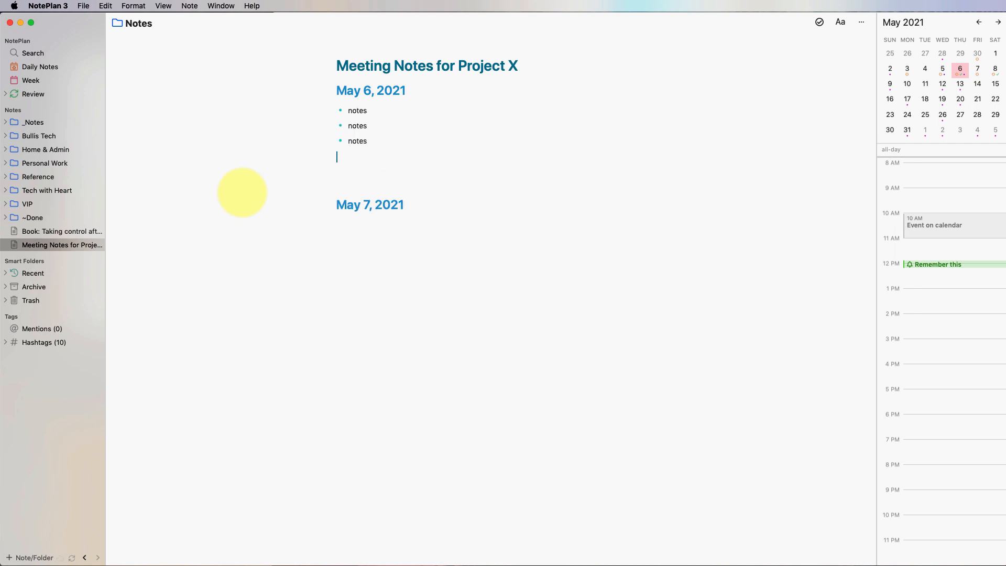
Add a bold "To Do Items" label below the bullets, with the tasks "Follow up on 1" and "Do 2" under it
{"action": "key", "text": "super+b"}
{"action": "type", "text": "To Do Items"}
{"action": "key", "text": "Return"}
{"action": "key", "text": "super+l"}
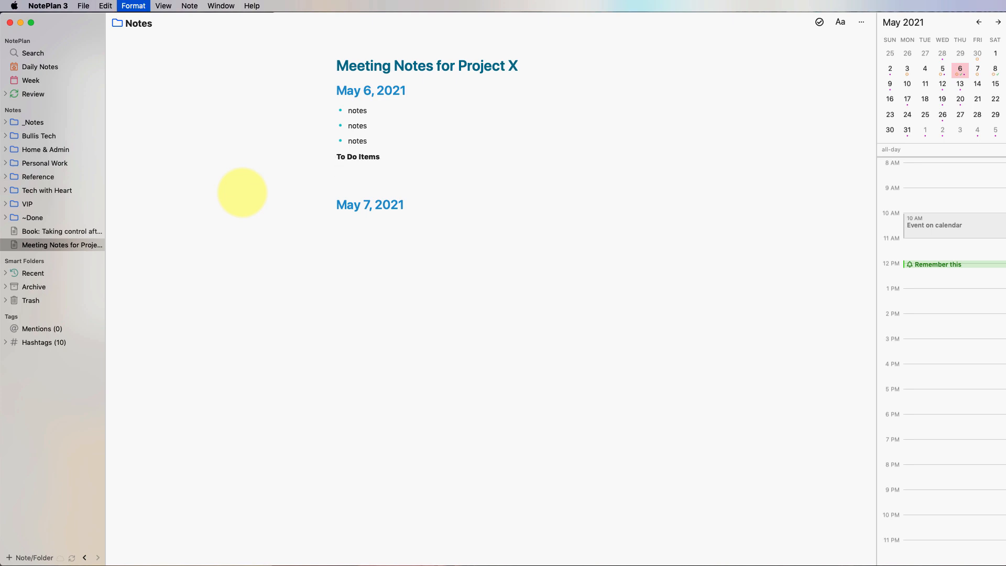
{"action": "type", "text": "Follow up on 1"}
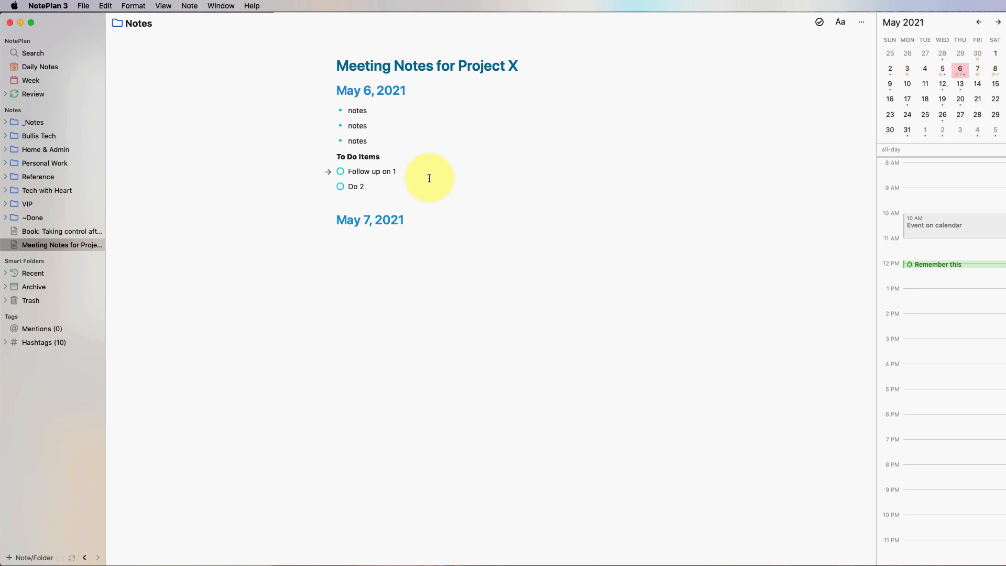
Append the date link [[2021-05-14]] to "Follow up on 1" and [[2021-05-06]] to "Do 2"
{"action": "type", "text": "[["}
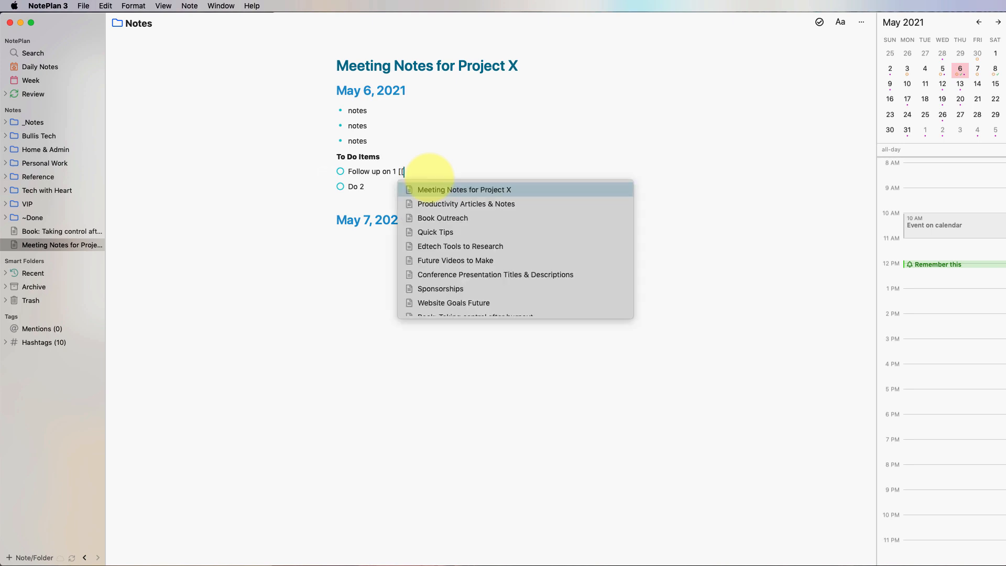
{"action": "type", "text": "may15"}
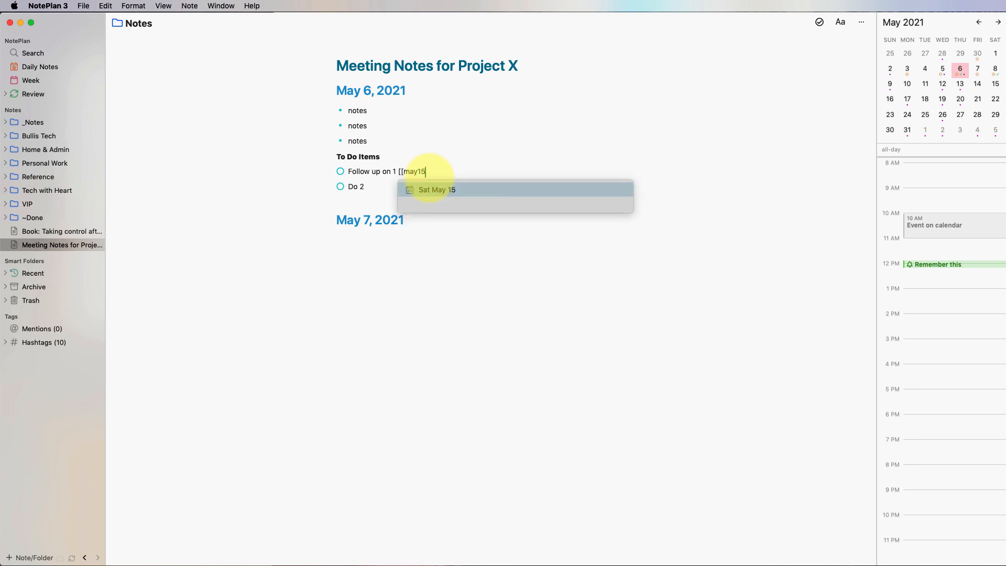
{"action": "left_click", "coordinate": [438, 190]}
{"action": "left_click", "coordinate": [390, 186]}
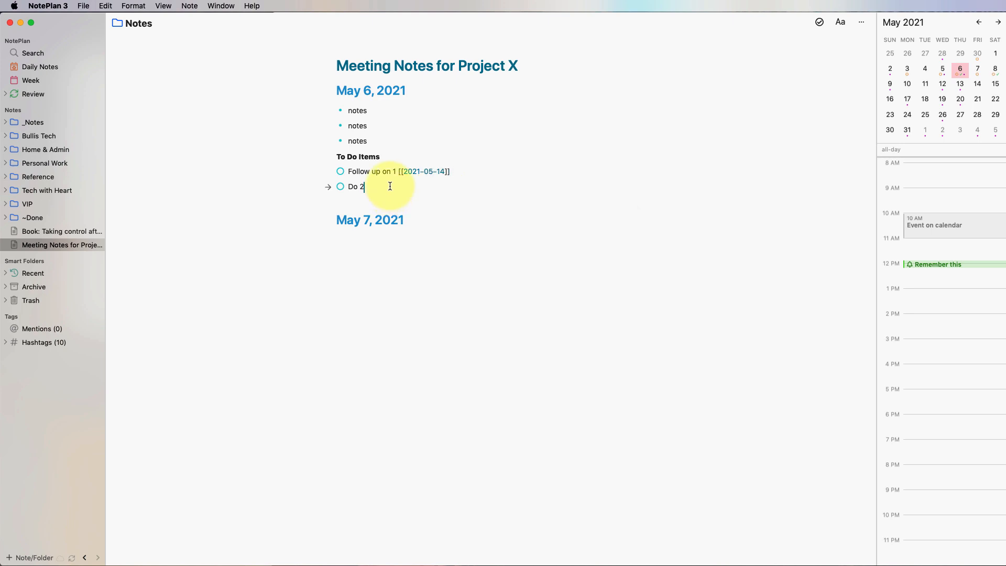
{"action": "type", "text": "[["}
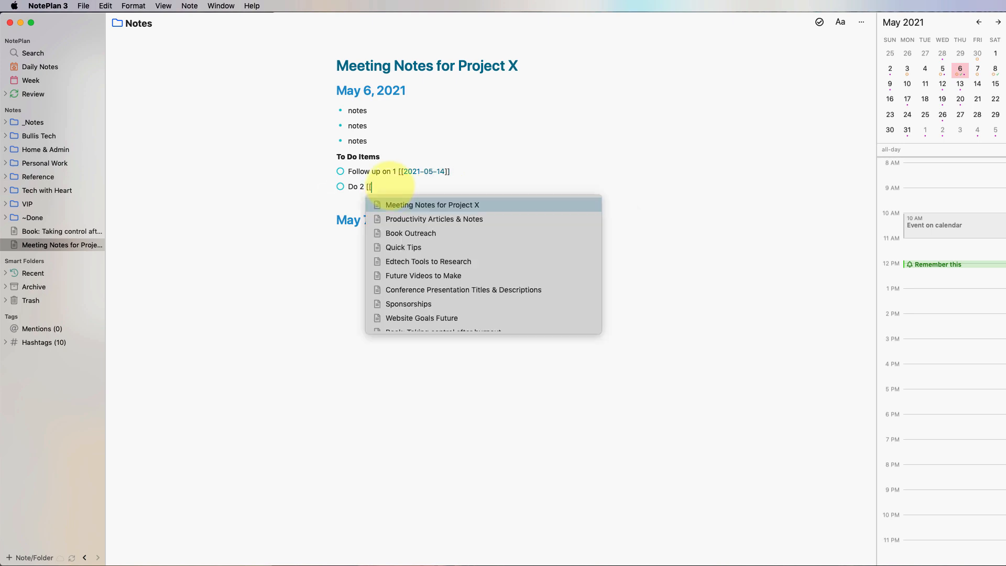
{"action": "type", "text": "may6"}
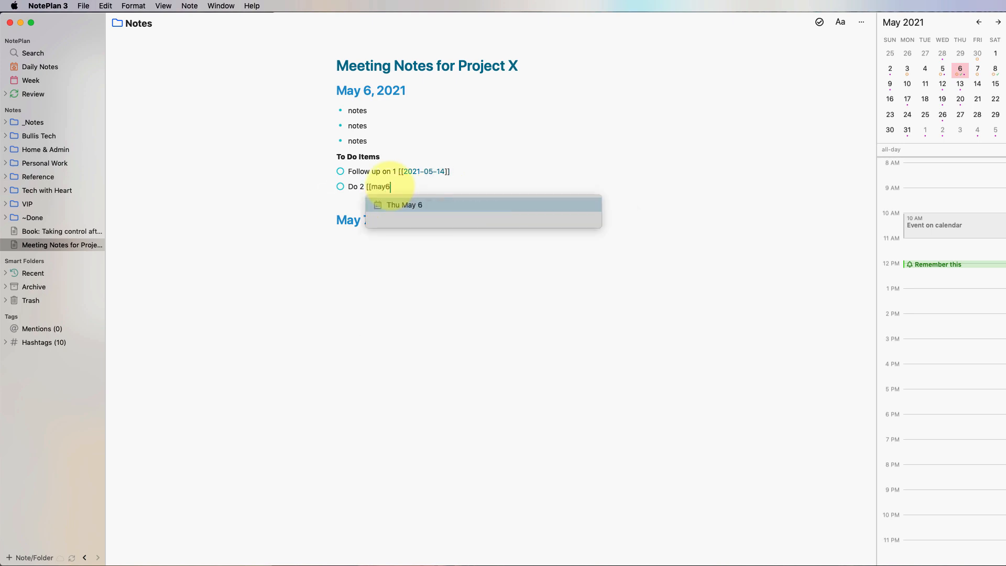
{"action": "left_click", "coordinate": [388, 205]}
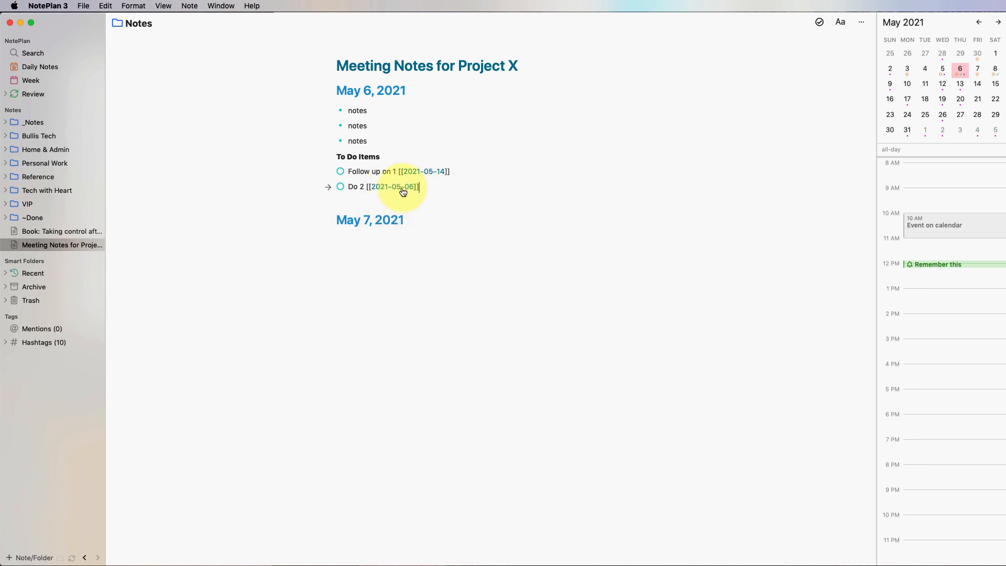
Follow the date link of "Follow up on 1" to the May 14 note, then return to the Project X meeting note
{"action": "left_click", "coordinate": [432, 171]}
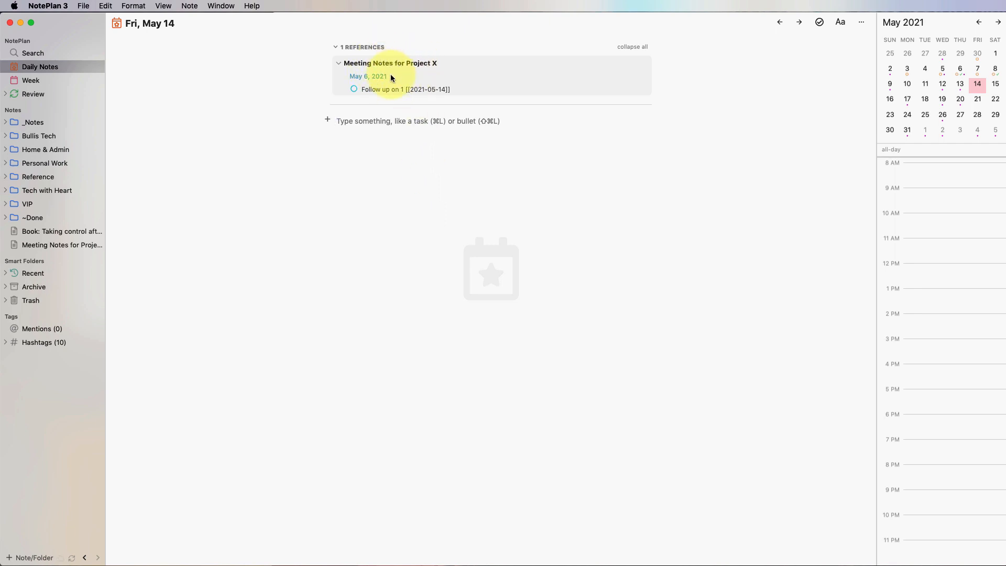
{"action": "left_click", "coordinate": [441, 80]}
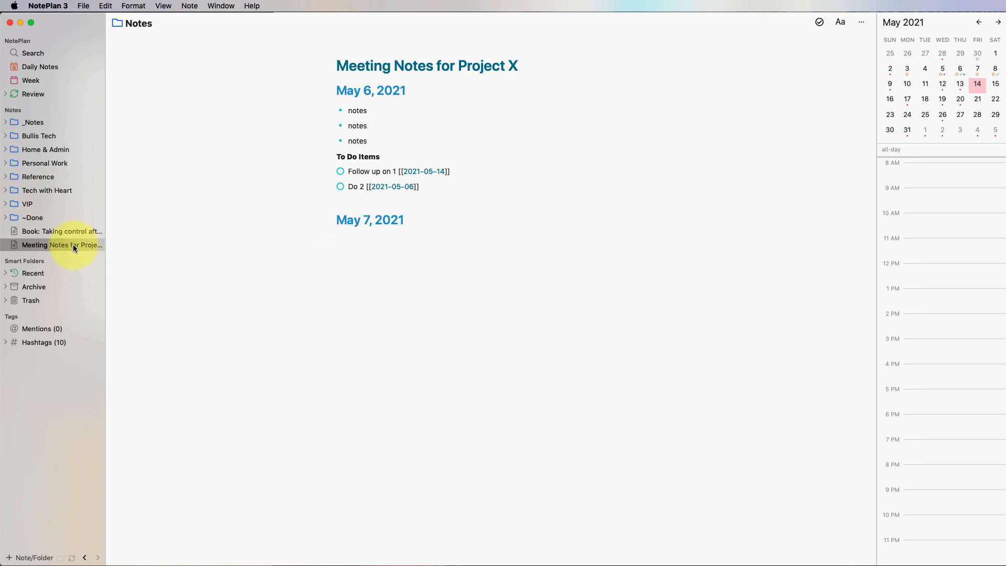
Reopen the May 14 note with "Follow up on 1" marked complete, and collapse and re-expand all its references
{"action": "left_click", "coordinate": [434, 171]}
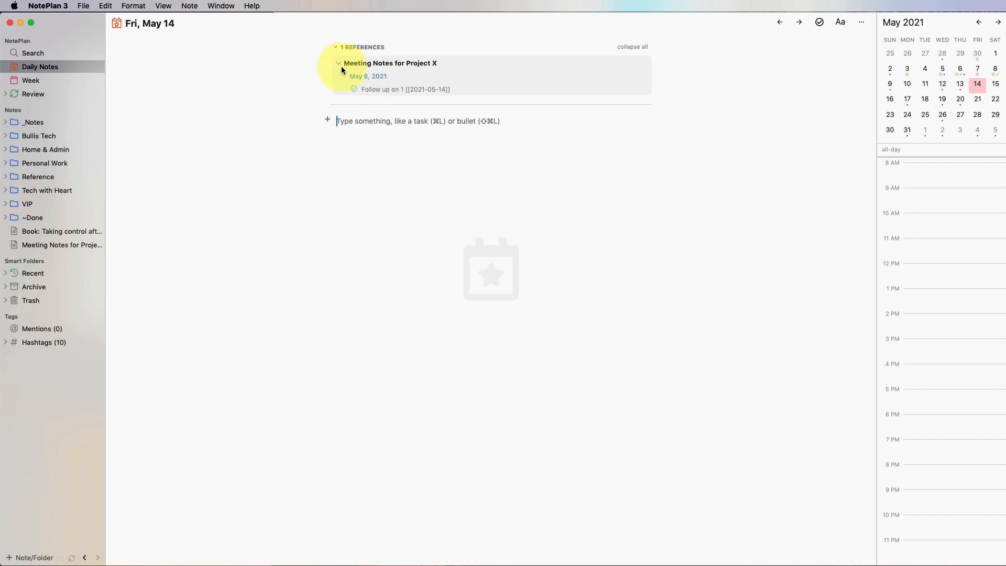
{"action": "left_click", "coordinate": [633, 46]}
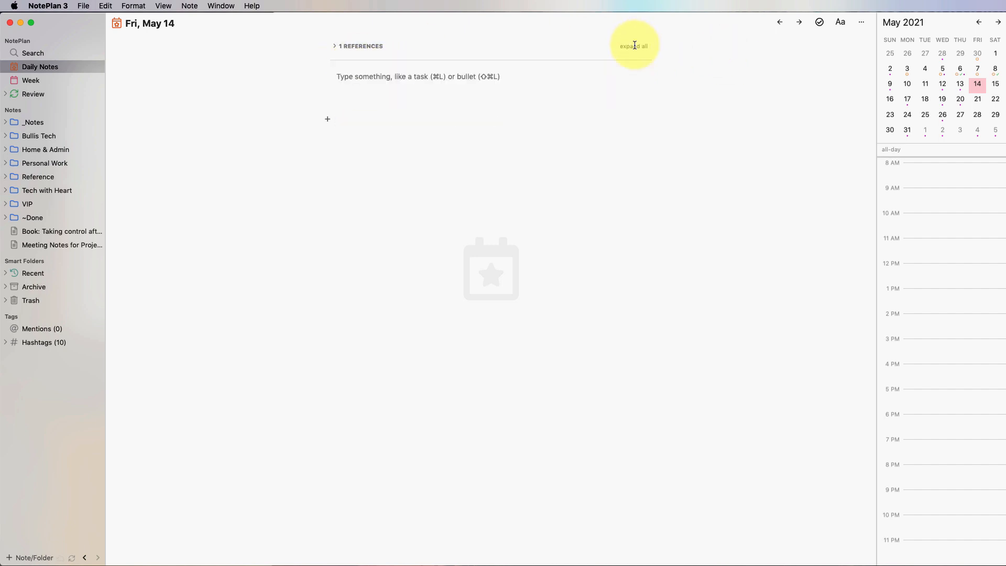
{"action": "left_click", "coordinate": [634, 46]}
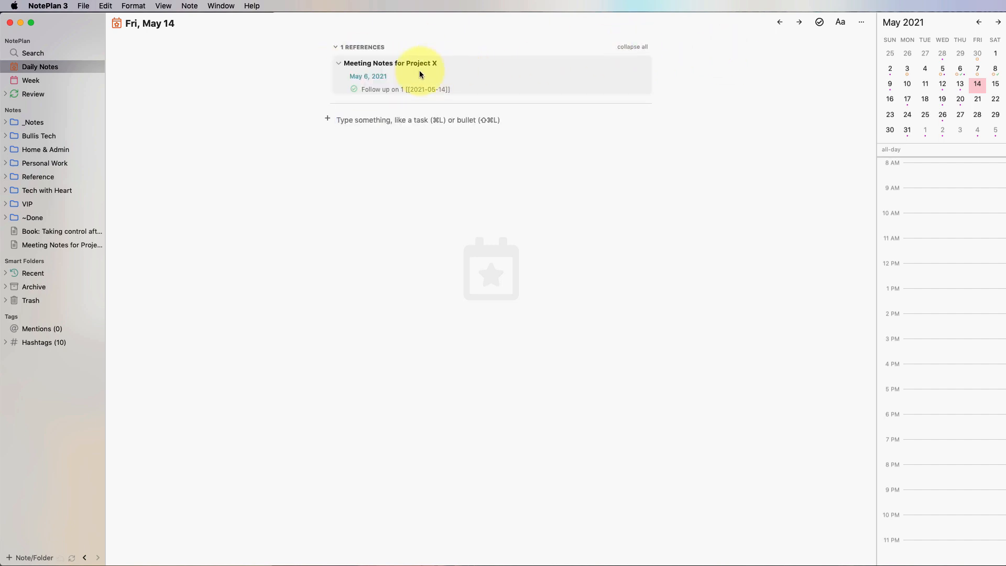
Reach the May 6 daily note through the date link of "Do 2" and add a [[Meeting Notes for Project X]] bullet under Reminders
{"action": "left_click", "coordinate": [373, 77]}
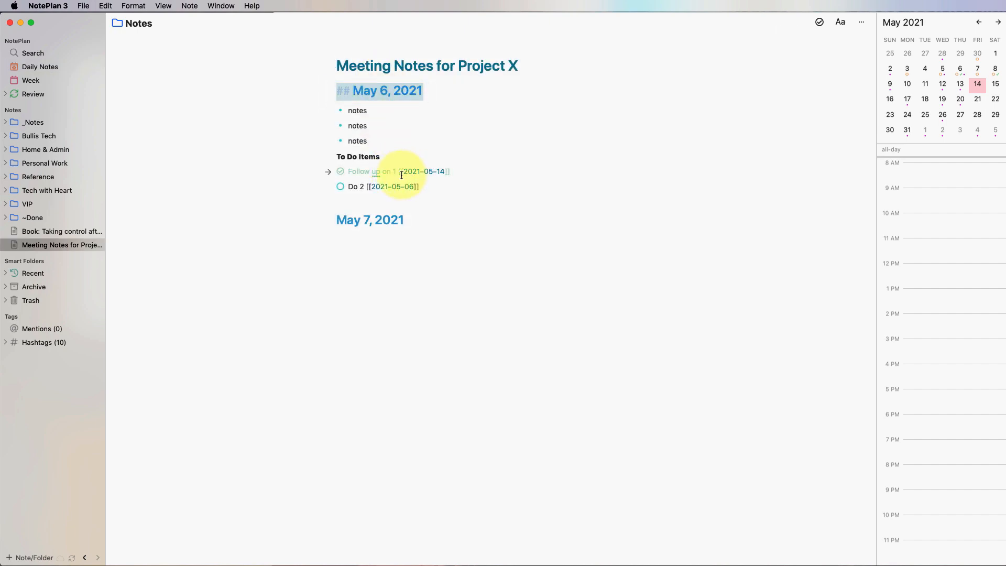
{"action": "left_click", "coordinate": [407, 190]}
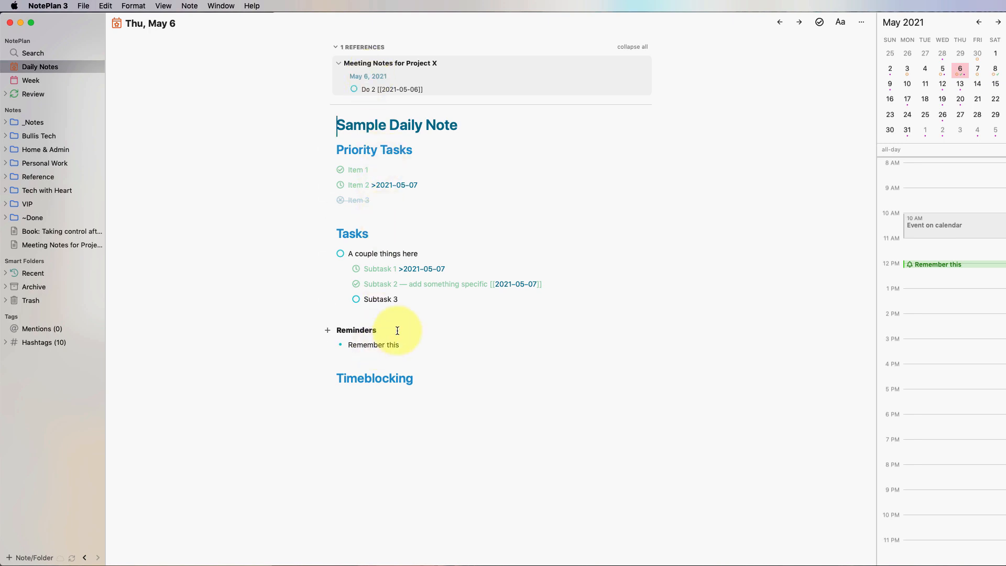
{"action": "left_click", "coordinate": [410, 344]}
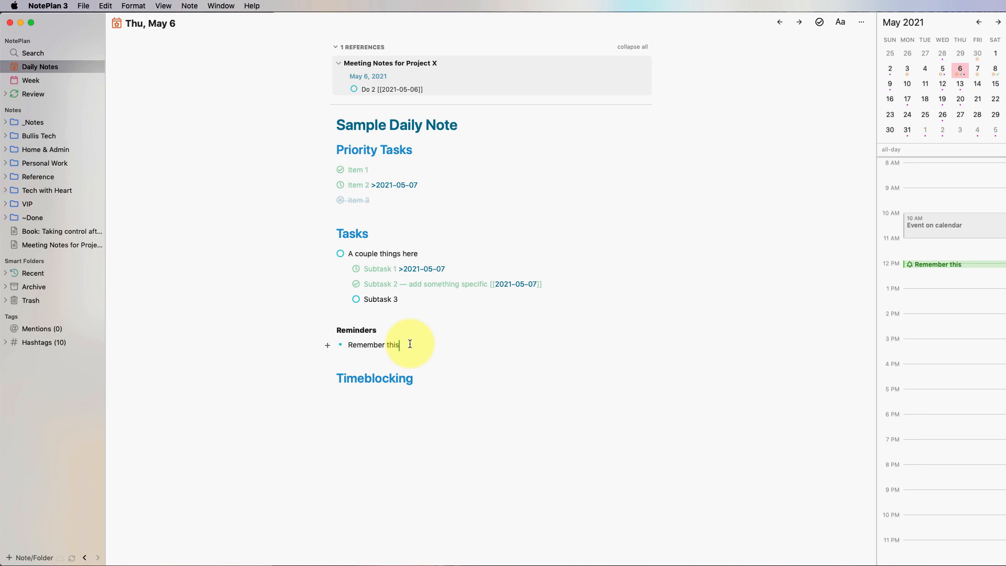
{"action": "key", "text": "Return"}
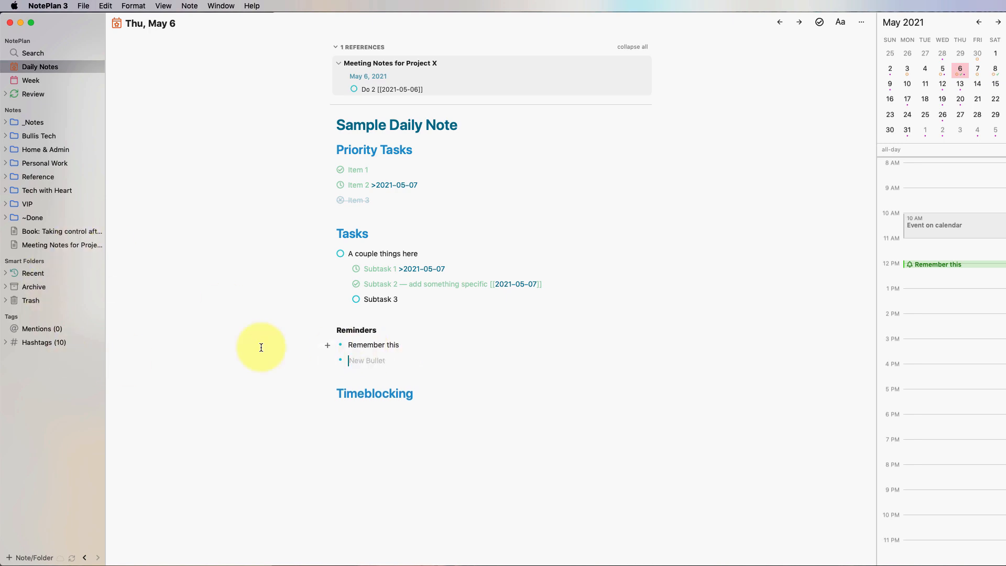
{"action": "type", "text": "[["}
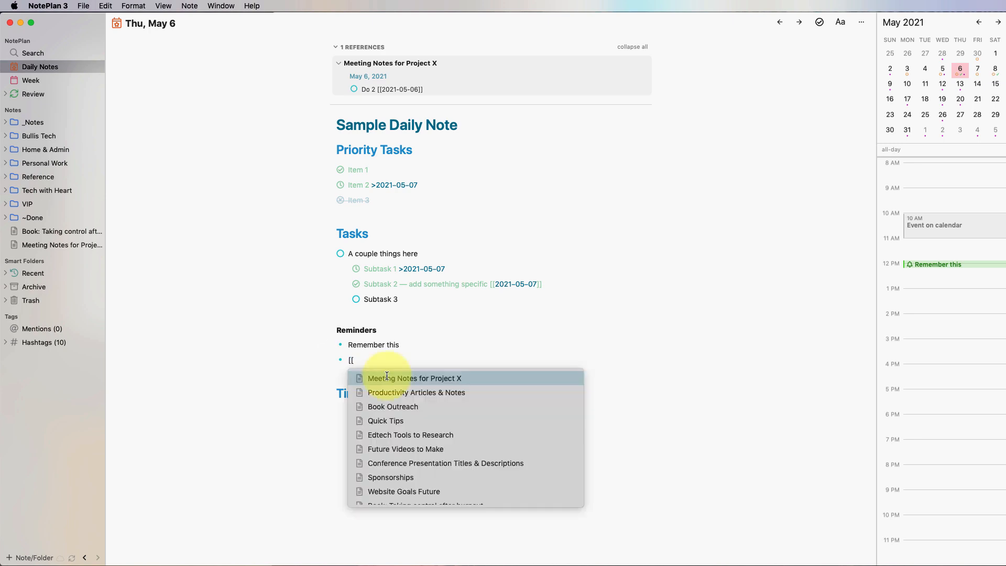
{"action": "left_click", "coordinate": [386, 378]}
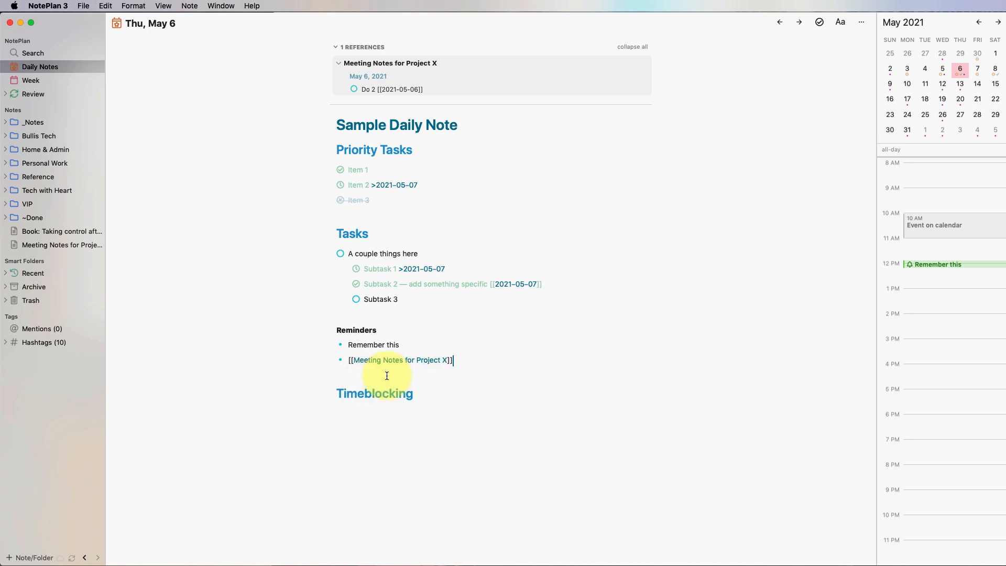
Follow the Project X meeting note link from the May 6 daily note, return to the daily note, and follow the link again
{"action": "left_click", "coordinate": [423, 361]}
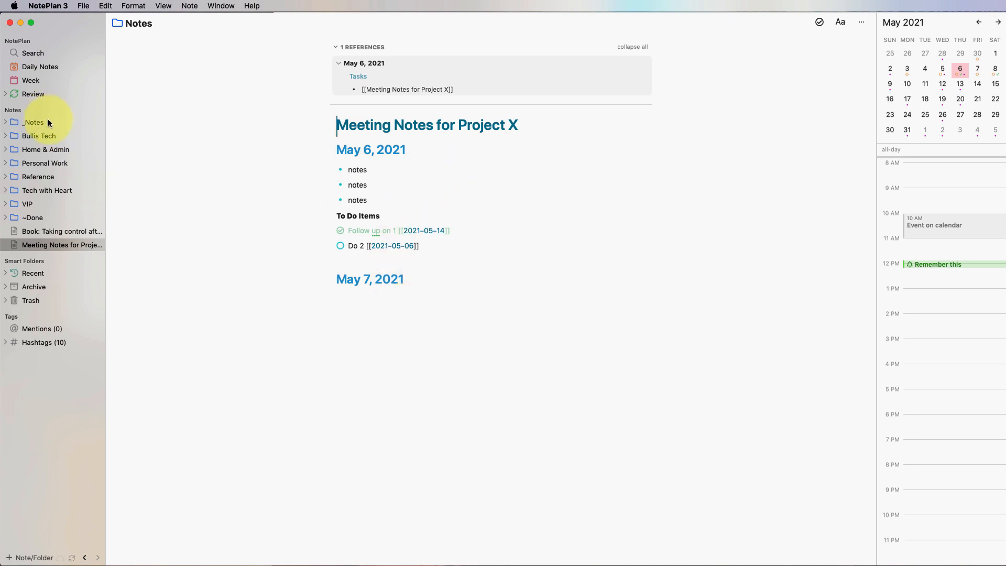
{"action": "left_click", "coordinate": [55, 67]}
{"action": "left_click_drag", "start_coordinate": [459, 456], "coordinate": [291, 99]}
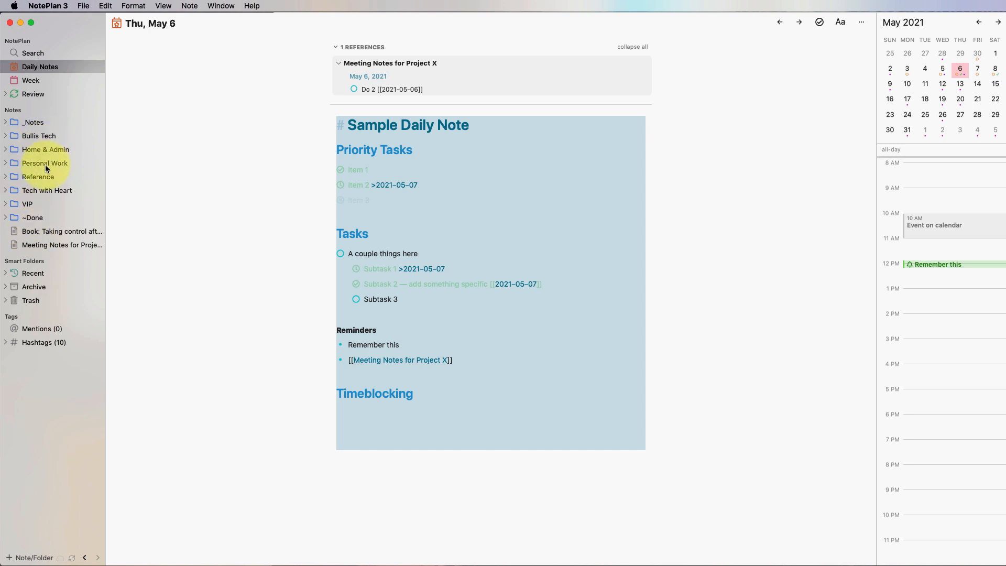
{"action": "left_click", "coordinate": [510, 460]}
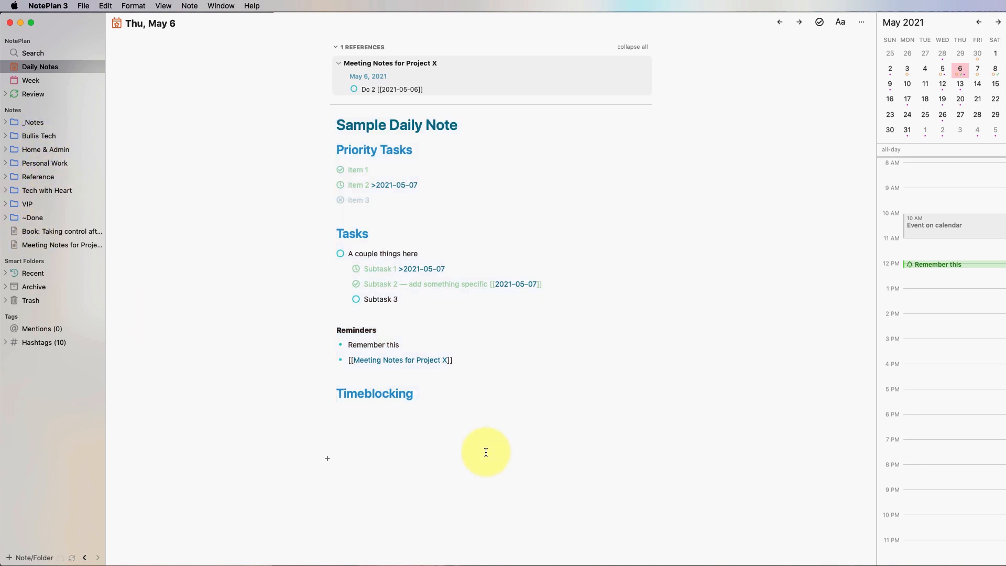
{"action": "left_click", "coordinate": [415, 366]}
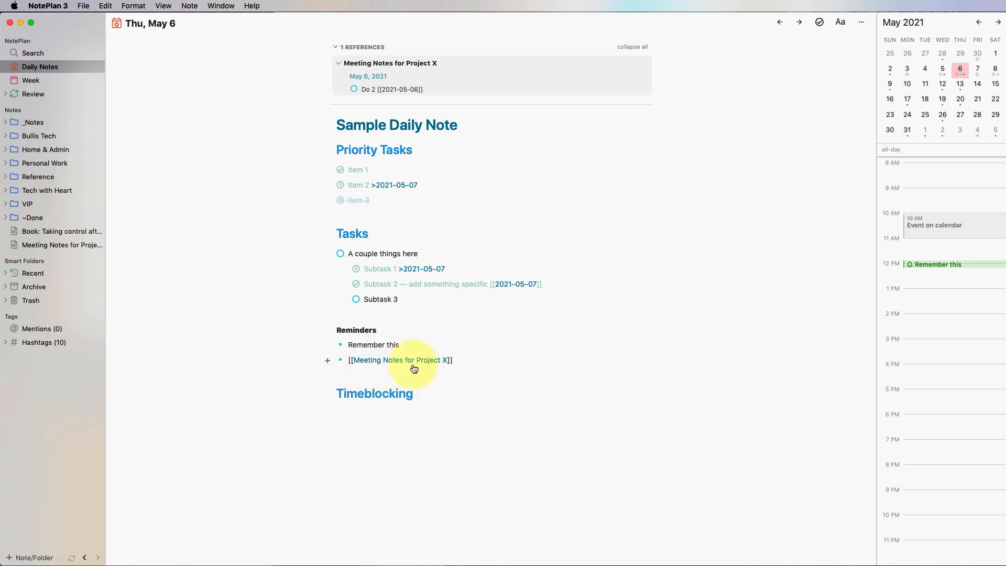
{"action": "left_click", "coordinate": [417, 363]}
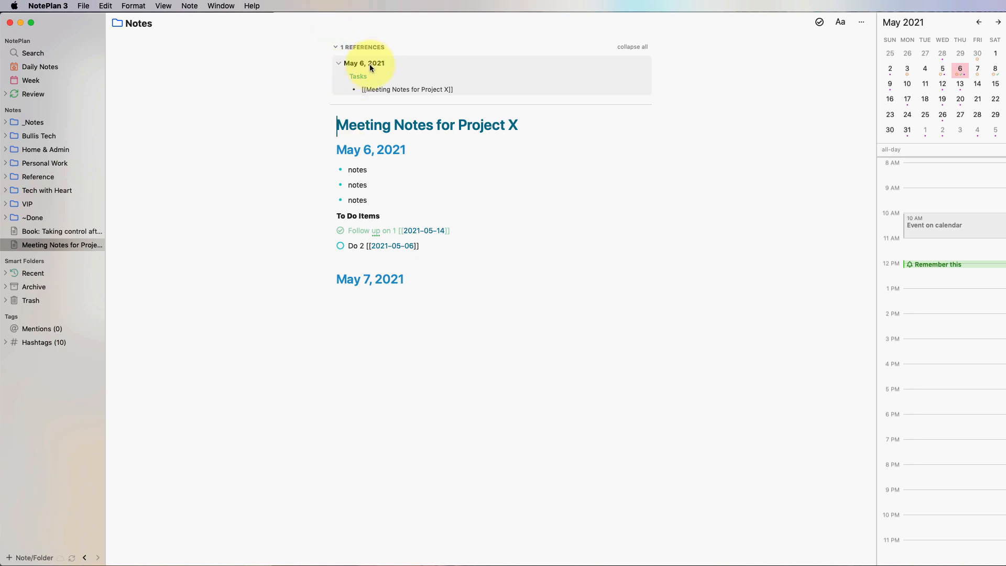
Go to the May 7 daily note and add the link [[Meeting Notes for Project X]] below its tasks
{"action": "left_click", "coordinate": [798, 23]}
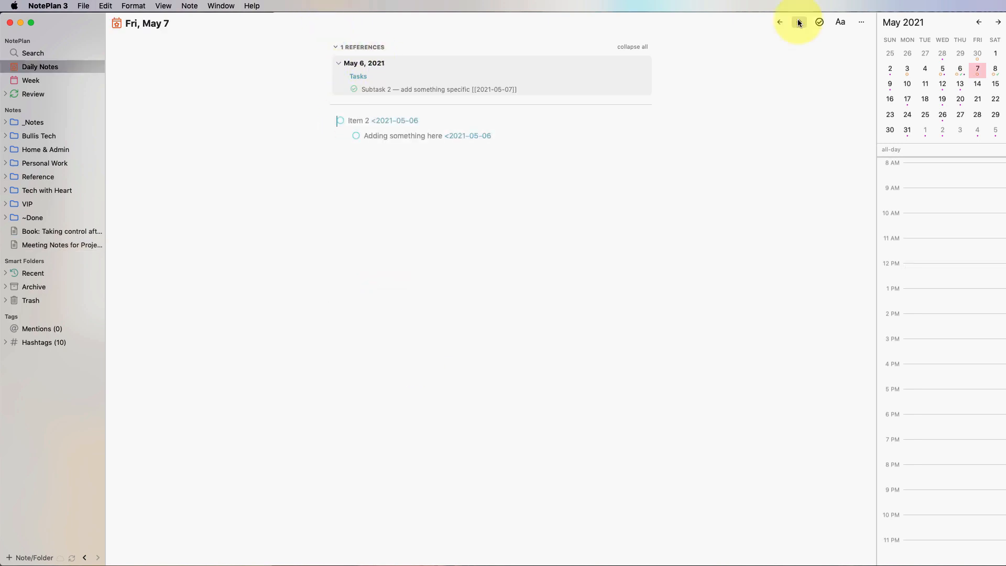
{"action": "left_click", "coordinate": [542, 183]}
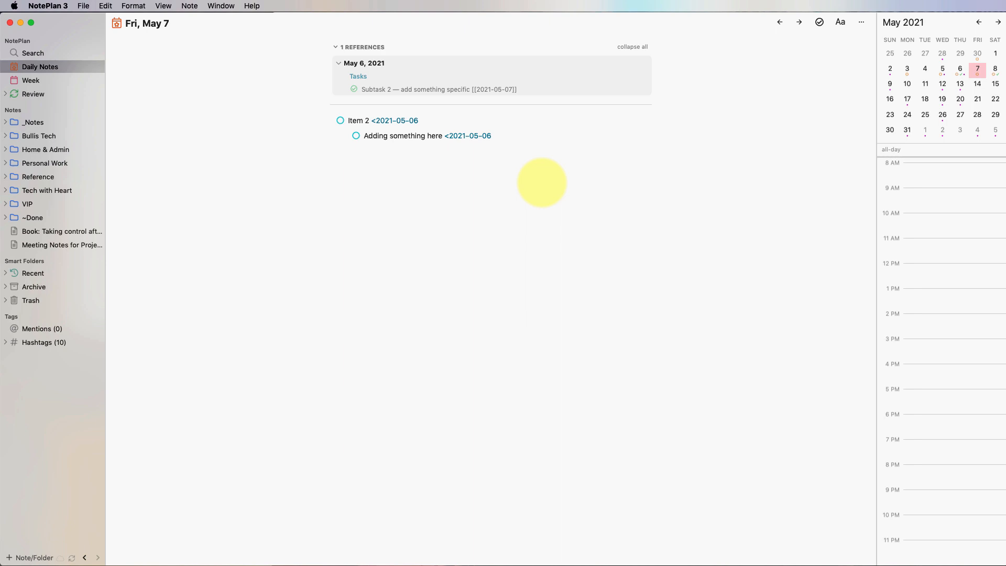
{"action": "type", "text": "[["}
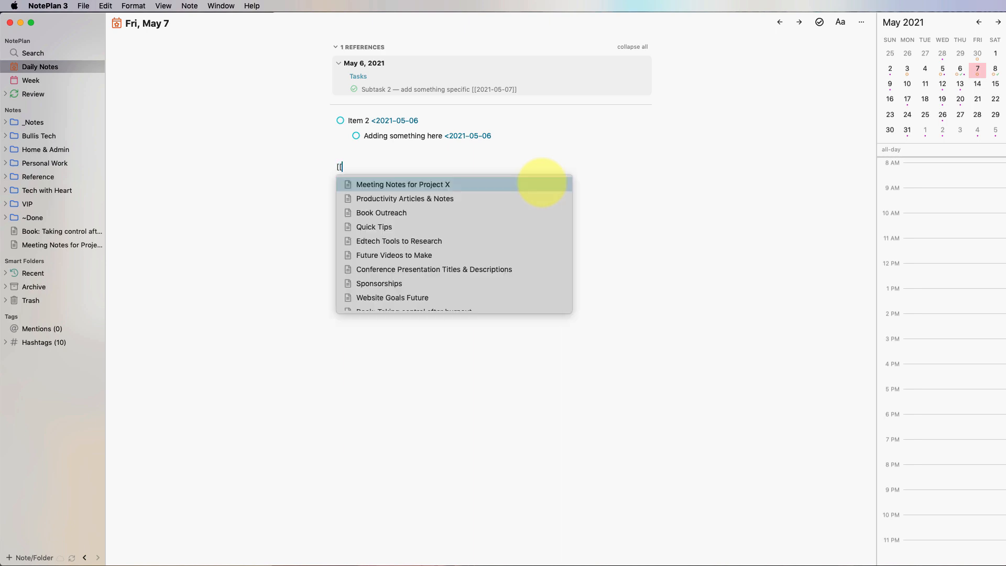
{"action": "left_click", "coordinate": [481, 184]}
Follow the meeting note link to view its references, and go back through the May 7 note to the May 6 daily note
{"action": "left_click", "coordinate": [412, 168]}
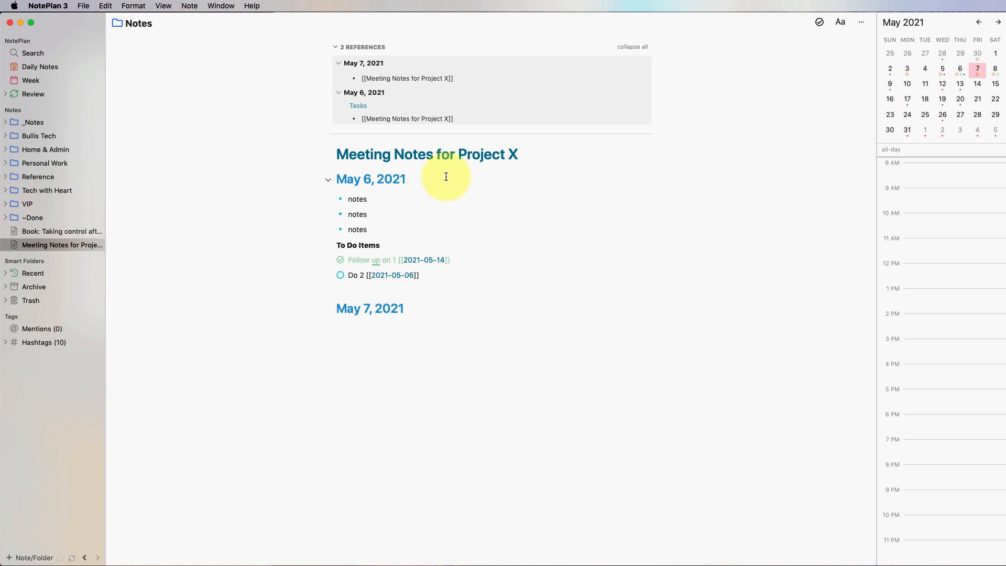
{"action": "left_click", "coordinate": [779, 22]}
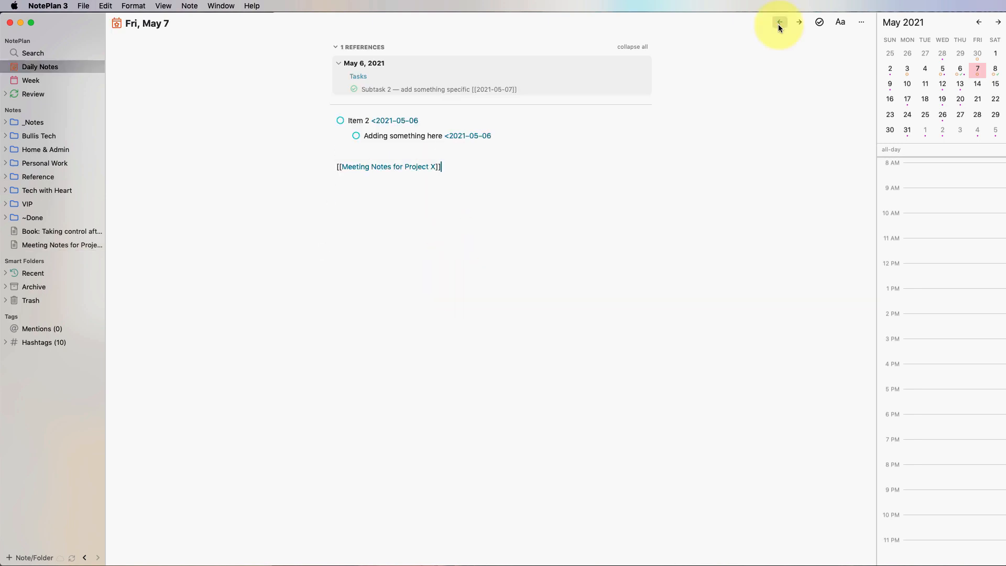
{"action": "left_click", "coordinate": [779, 22]}
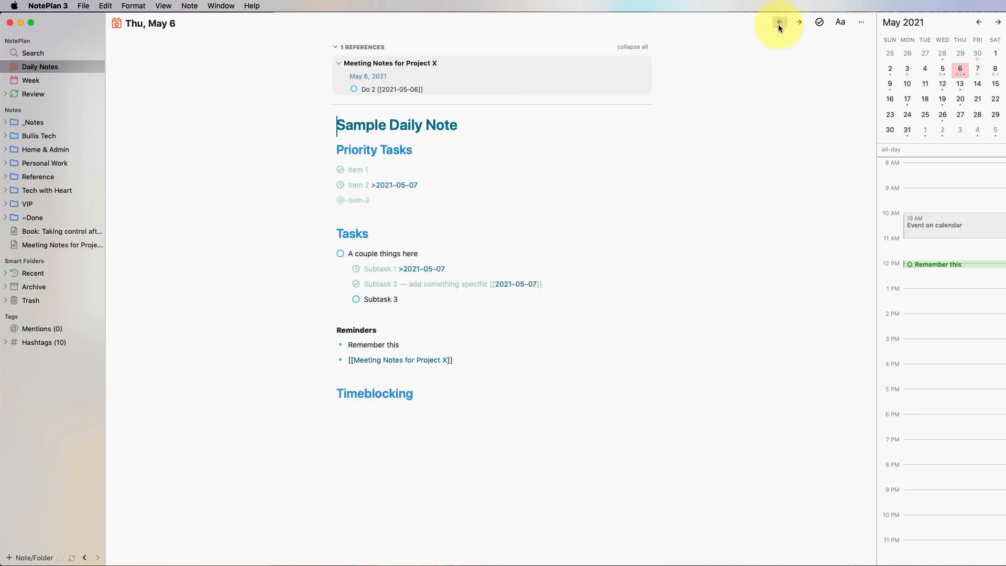
Collapse and re-expand the Priority Tasks and Tasks headings in the May 6 daily note
{"action": "left_click", "coordinate": [328, 150]}
{"action": "left_click", "coordinate": [328, 150]}
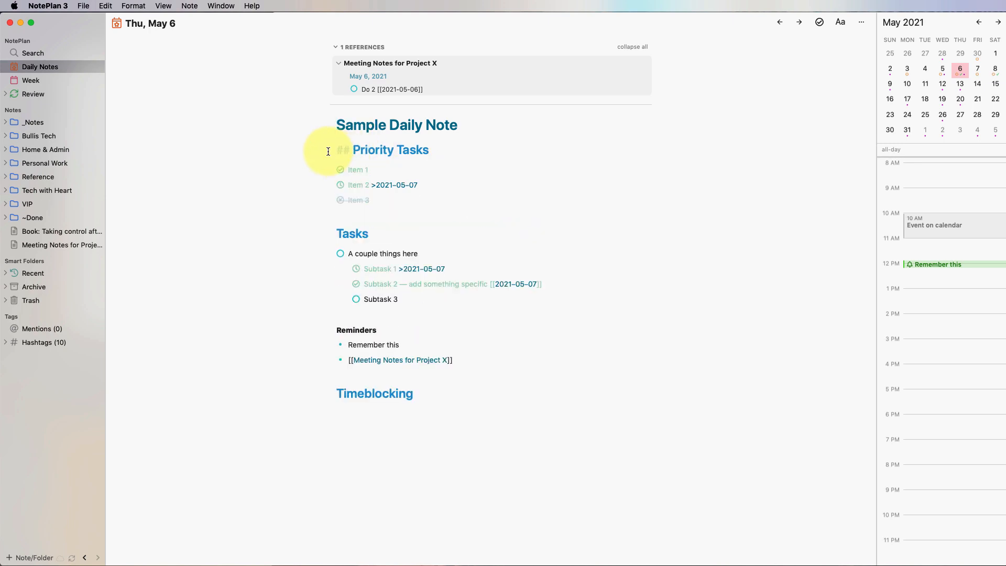
{"action": "left_click", "coordinate": [328, 150]}
{"action": "left_click", "coordinate": [328, 150]}
{"action": "left_click", "coordinate": [328, 233]}
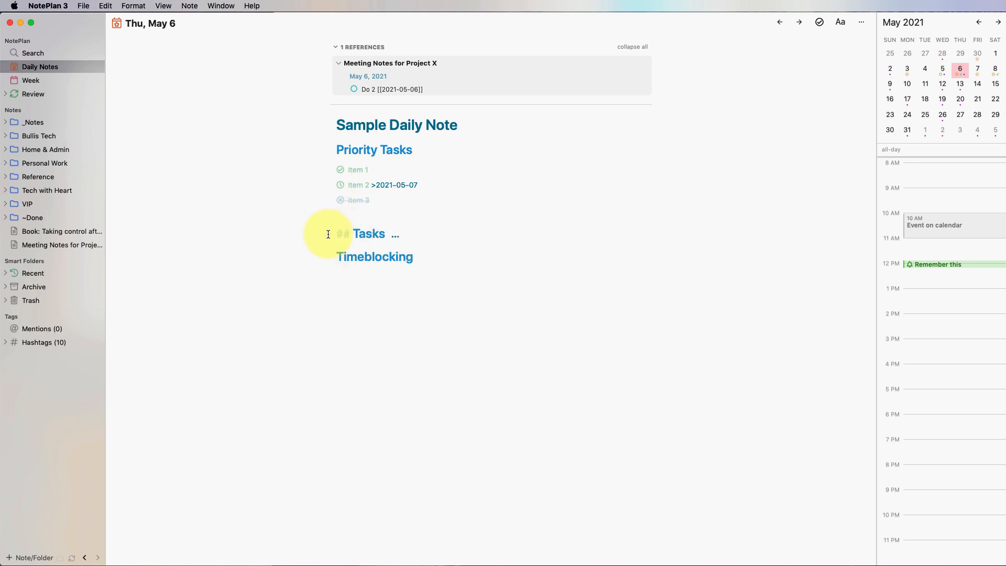
{"action": "left_click", "coordinate": [328, 234]}
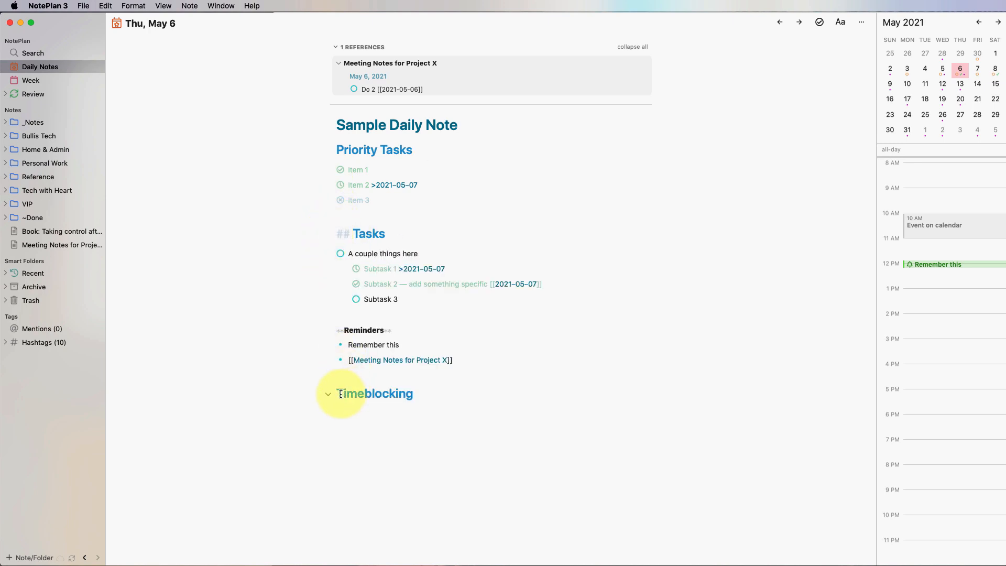
In the Project X meeting note, fold the May 6, 2021 section, move the May 7, 2021 heading above it, and unfold the section
{"action": "left_click", "coordinate": [371, 76]}
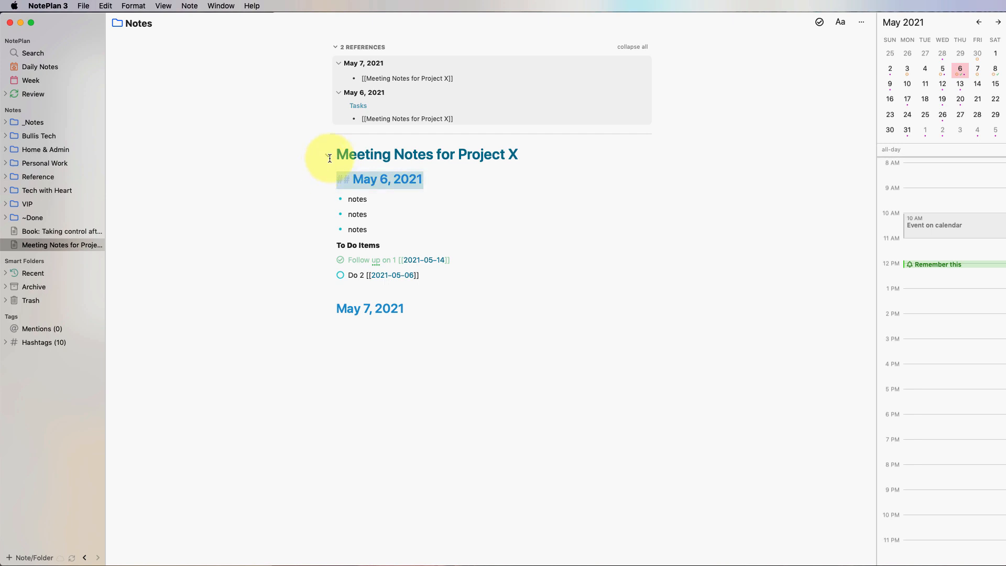
{"action": "left_click", "coordinate": [328, 181]}
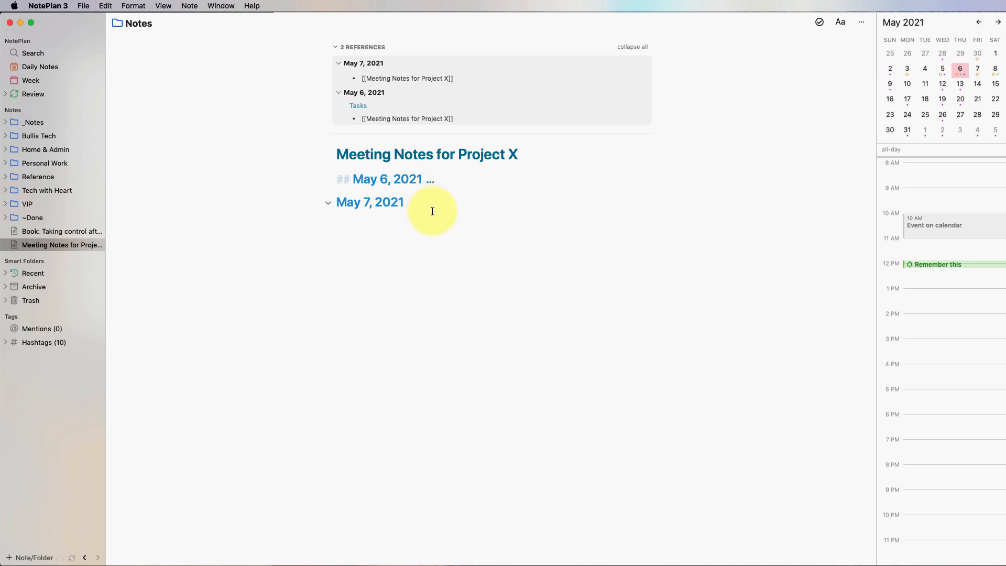
{"action": "left_click_drag", "start_coordinate": [431, 209], "coordinate": [321, 206]}
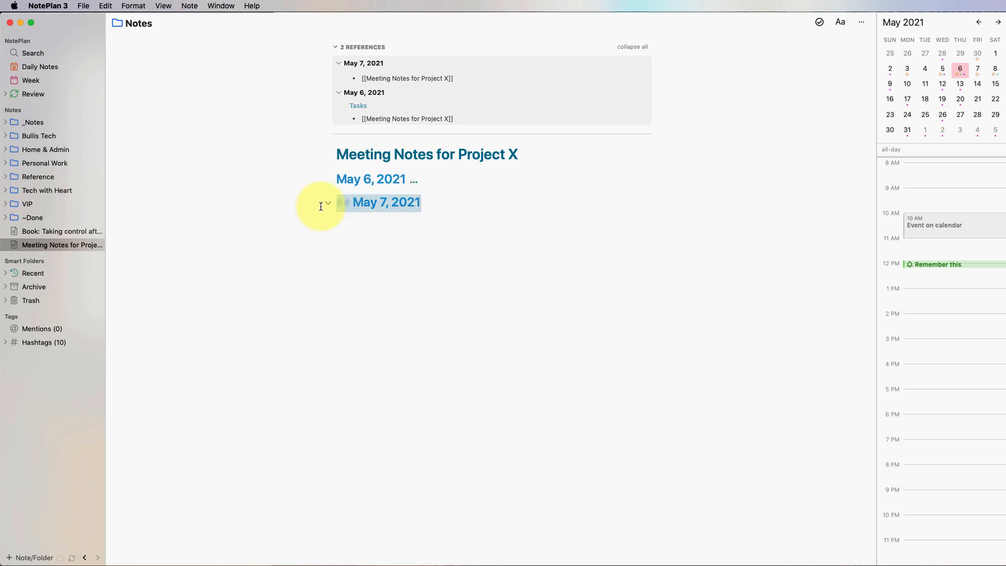
{"action": "key", "text": "BackSpace"}
{"action": "key", "text": "Up"}
{"action": "key", "text": "Down"}
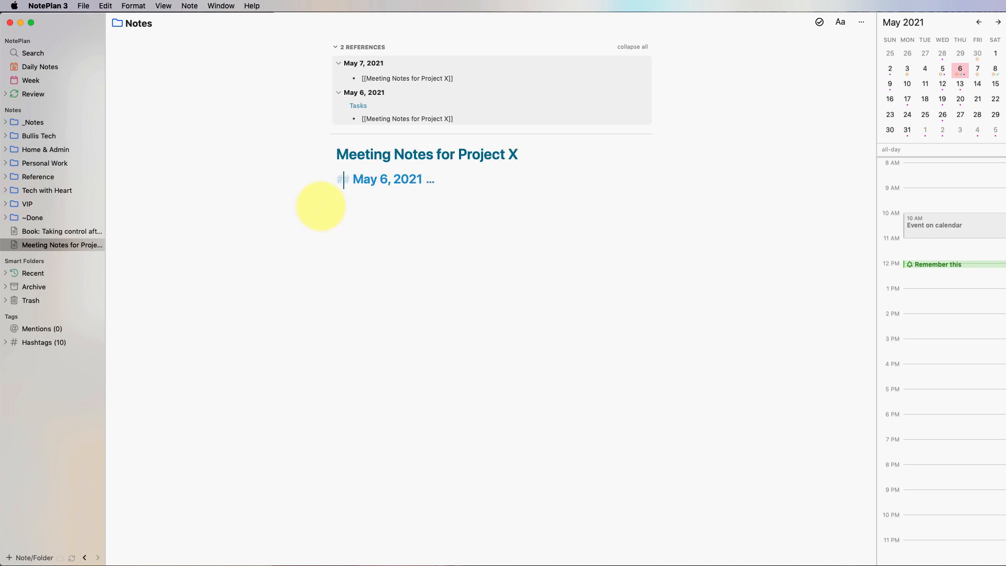
{"action": "key", "text": "super+z"}
{"action": "key", "text": "super+z"}
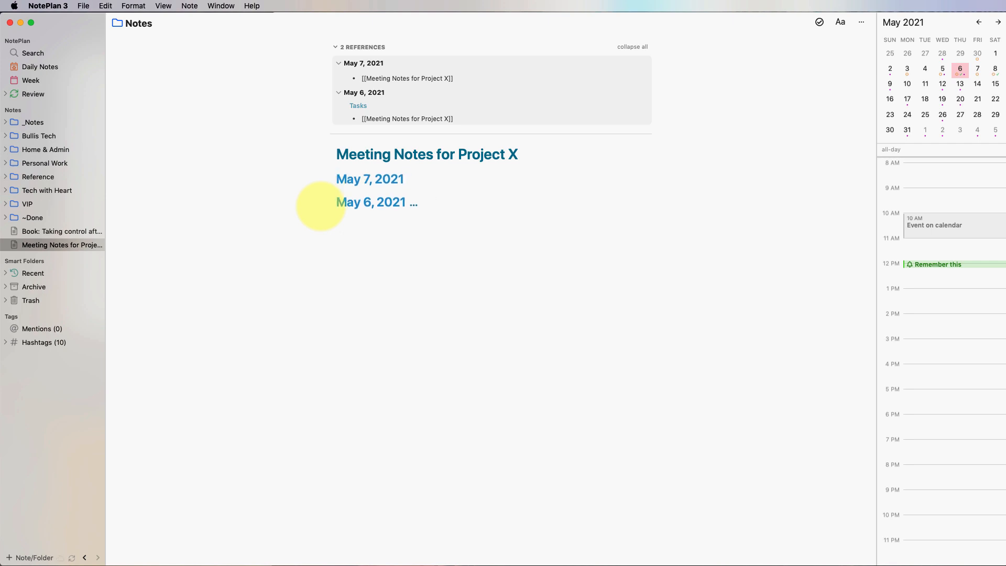
{"action": "key", "text": "super+z"}
{"action": "left_click", "coordinate": [324, 221]}
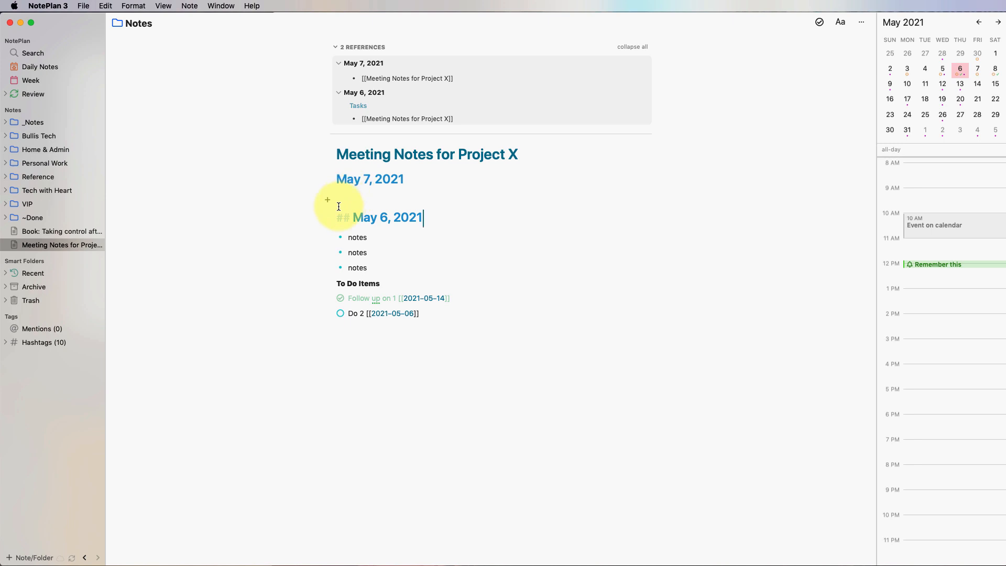
Insert a line separator on the blank line between the May 7, 2021 and May 6, 2021 headings
{"action": "left_click", "coordinate": [338, 206]}
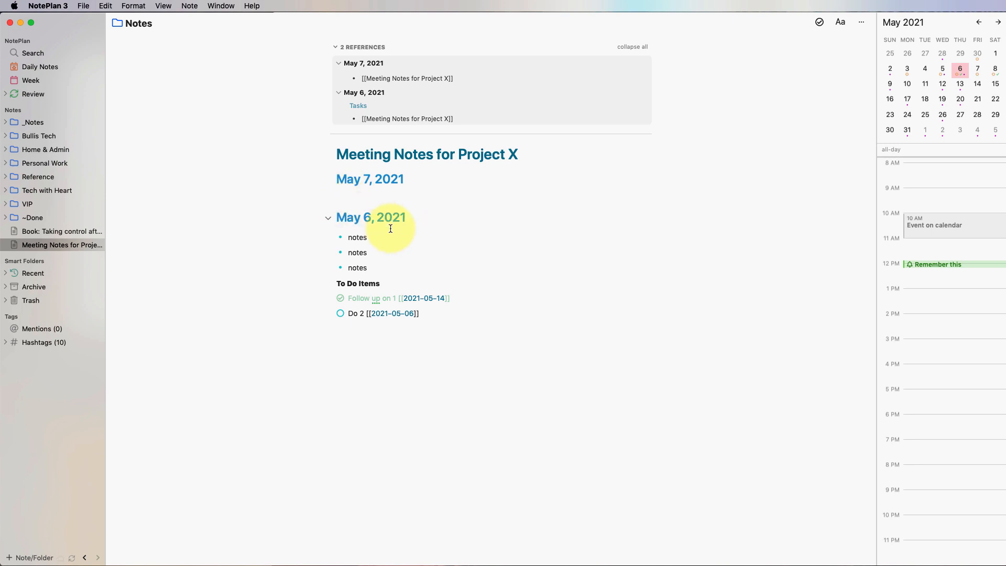
{"action": "left_click", "coordinate": [135, 6]}
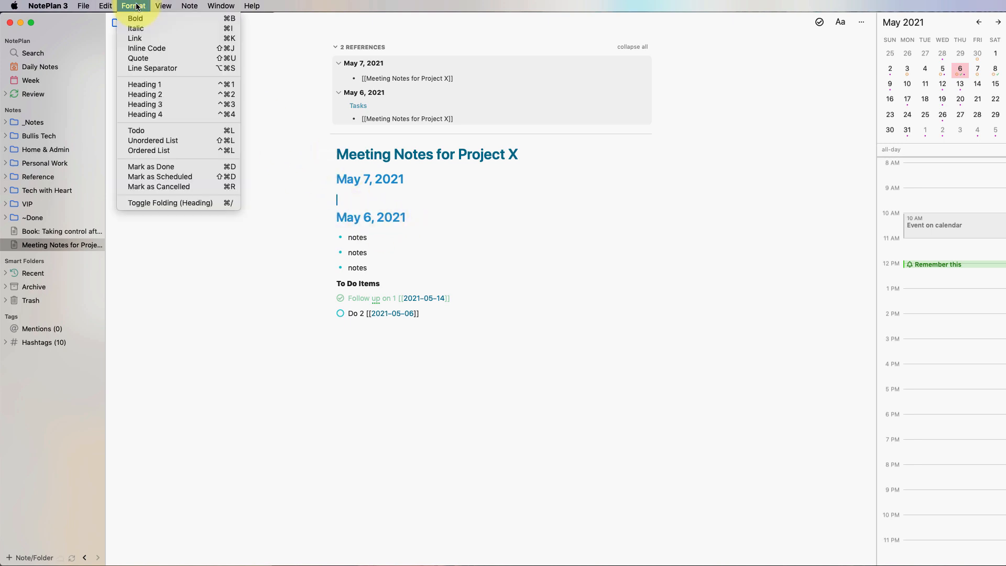
{"action": "left_click", "coordinate": [140, 71]}
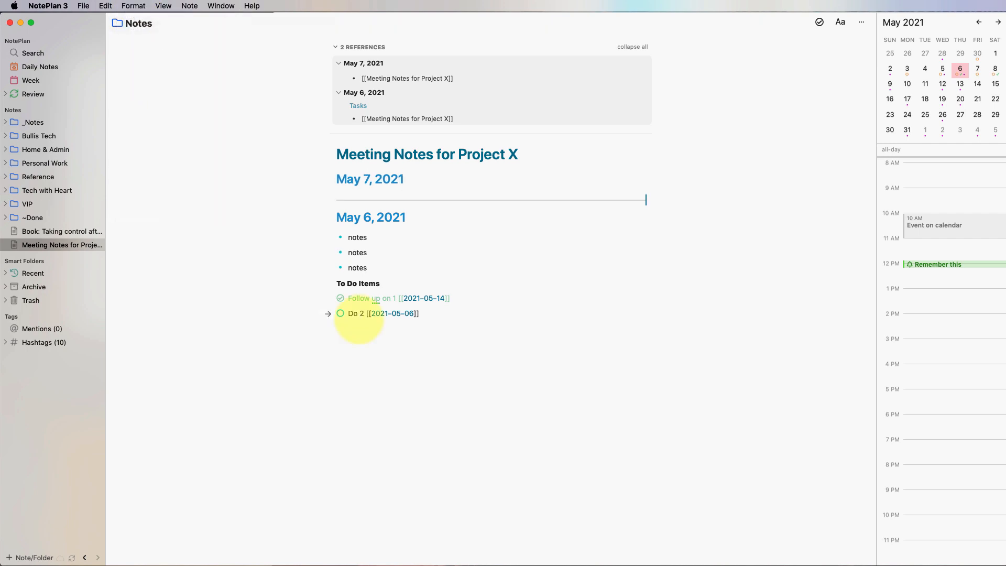
{"action": "key", "text": "Down"}
{"action": "key", "text": "Down"}
{"action": "key", "text": "Down"}
{"action": "key", "text": "Down"}
{"action": "key", "text": "Down"}
{"action": "key", "text": "Down"}
{"action": "key", "text": "Down"}
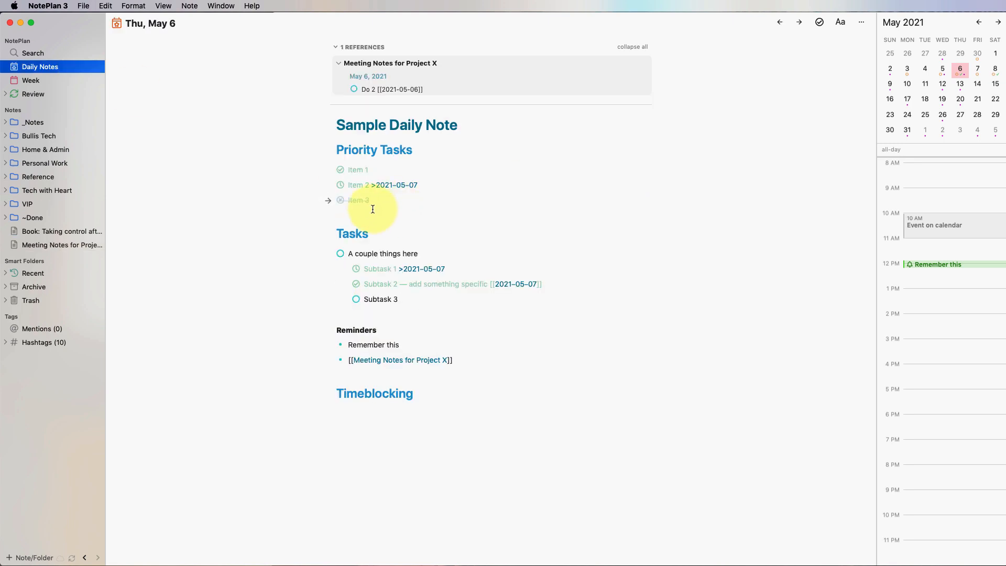
Insert a line separator on the blank line above the Reminders label in the May 6 daily note
{"action": "left_click", "coordinate": [366, 315]}
{"action": "left_click", "coordinate": [133, 5]}
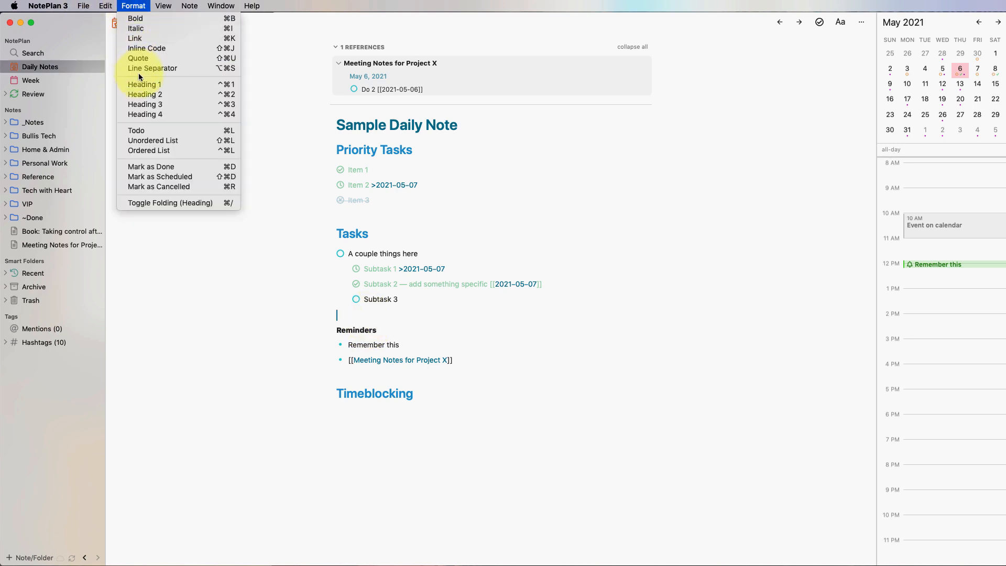
{"action": "left_click", "coordinate": [145, 69]}
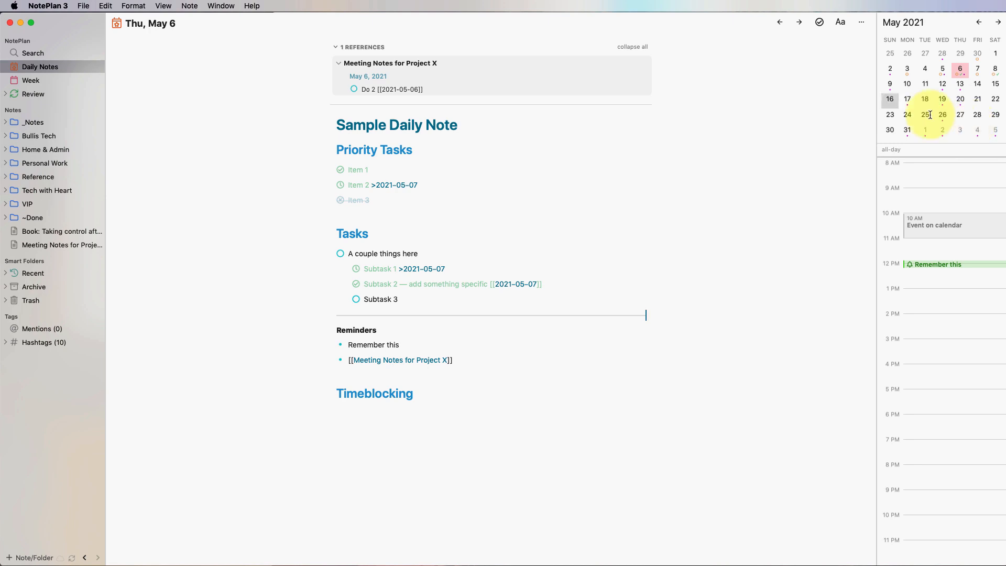
{"action": "left_click", "coordinate": [33, 245]}
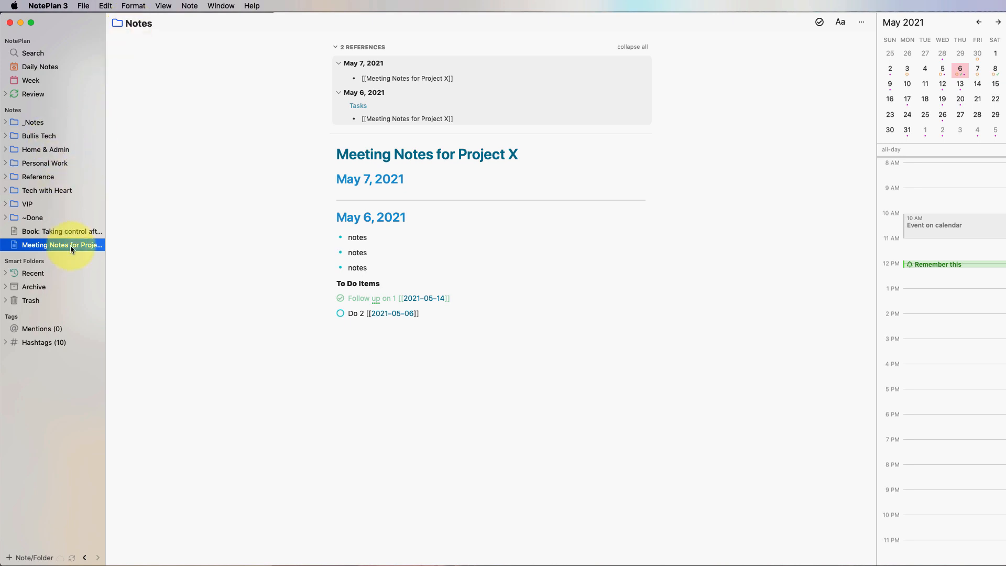
{"action": "left_click", "coordinate": [32, 66]}
{"action": "left_click", "coordinate": [436, 300]}
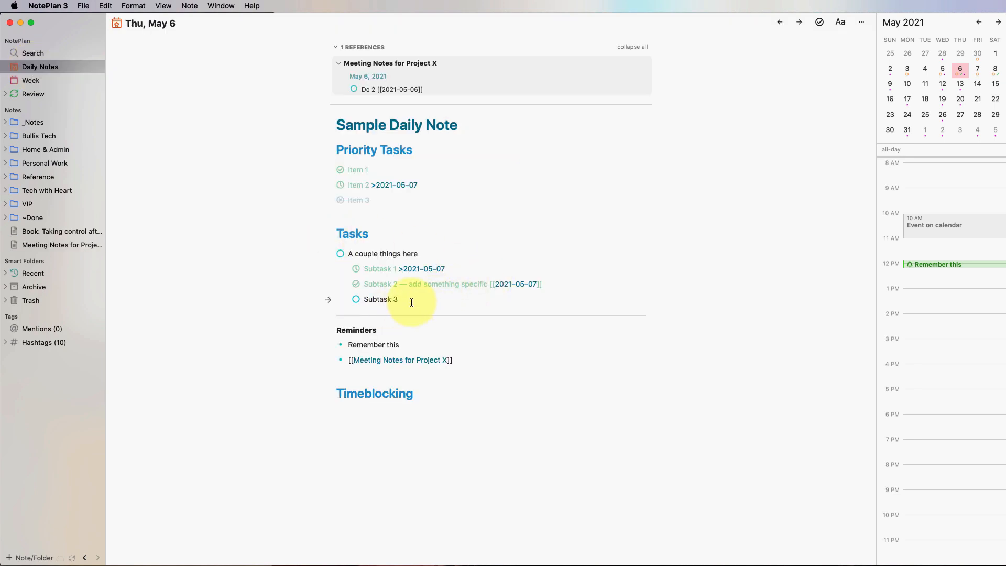
{"action": "left_click_drag", "start_coordinate": [406, 301], "coordinate": [365, 301]}
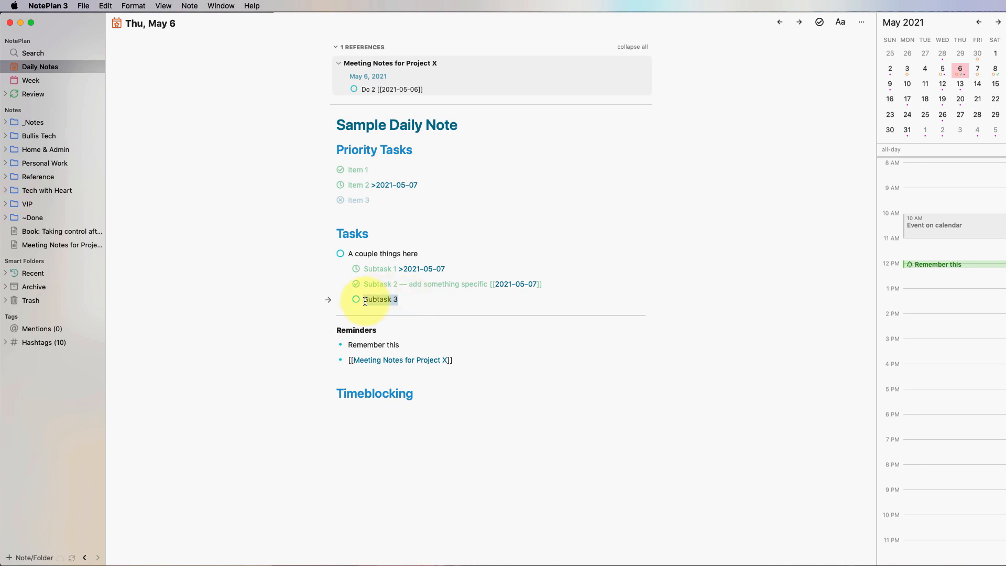
{"action": "key", "text": "Left"}
{"action": "type", "text": "["}
{"action": "key", "text": "super+Right"}
{"action": "type", "text": "]"}
{"action": "type", "text": "(www.google.com)"}
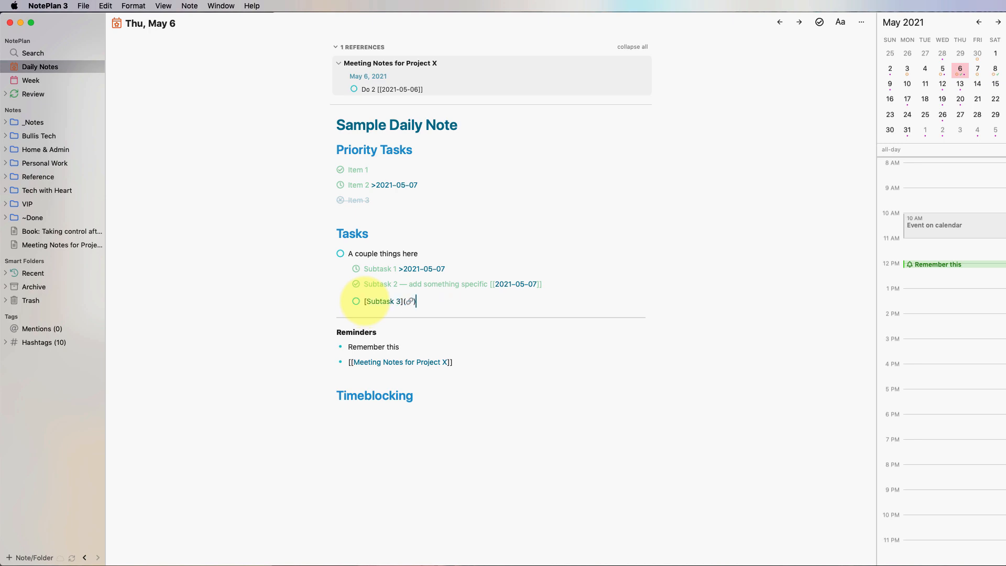
{"action": "key", "text": "BackSpace"}
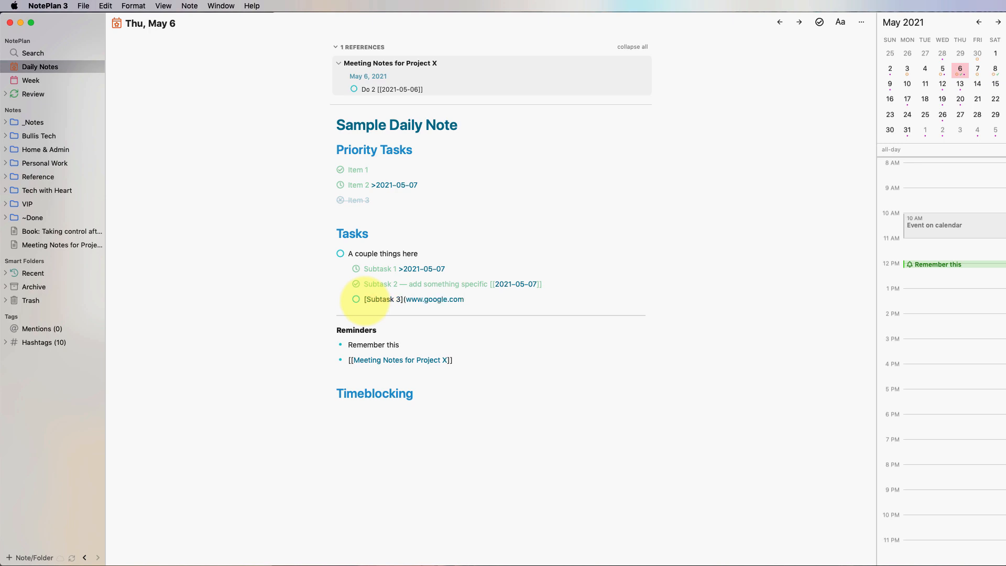
{"action": "type", "text": ")"}
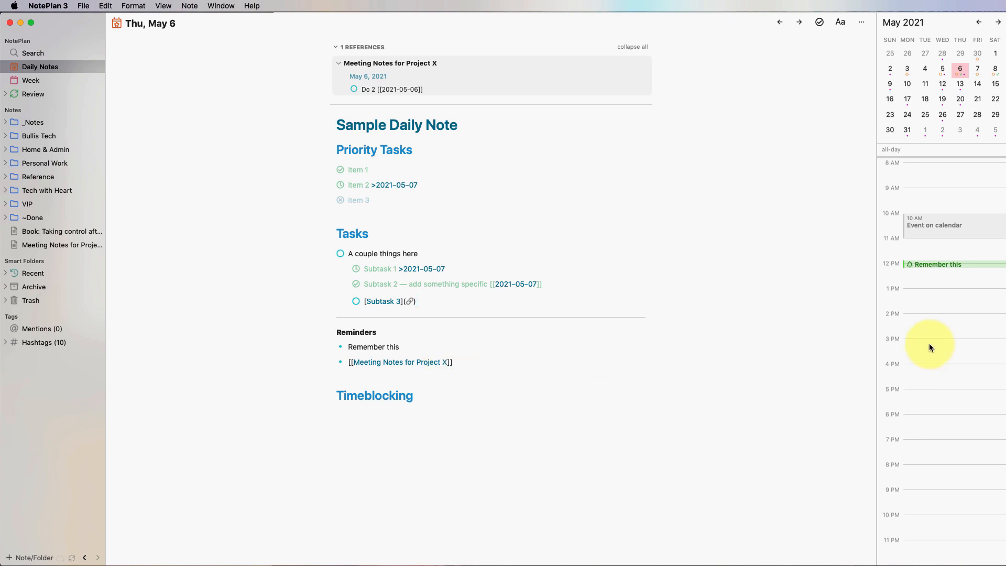
Open a new event at 1:15 PM on the May 6 timeline and view its event and reminder options
{"action": "left_click", "coordinate": [438, 415]}
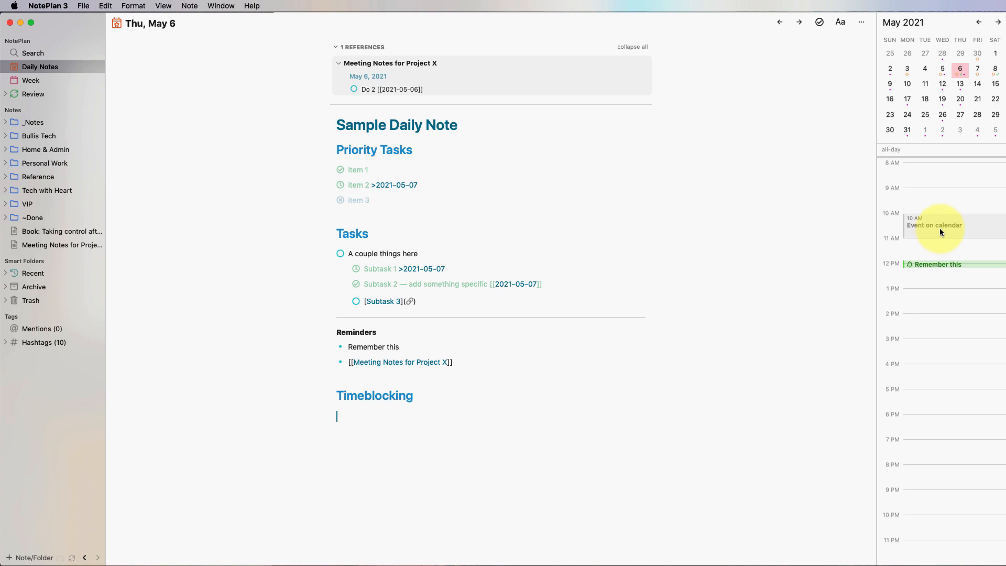
{"action": "double_click", "coordinate": [929, 297]}
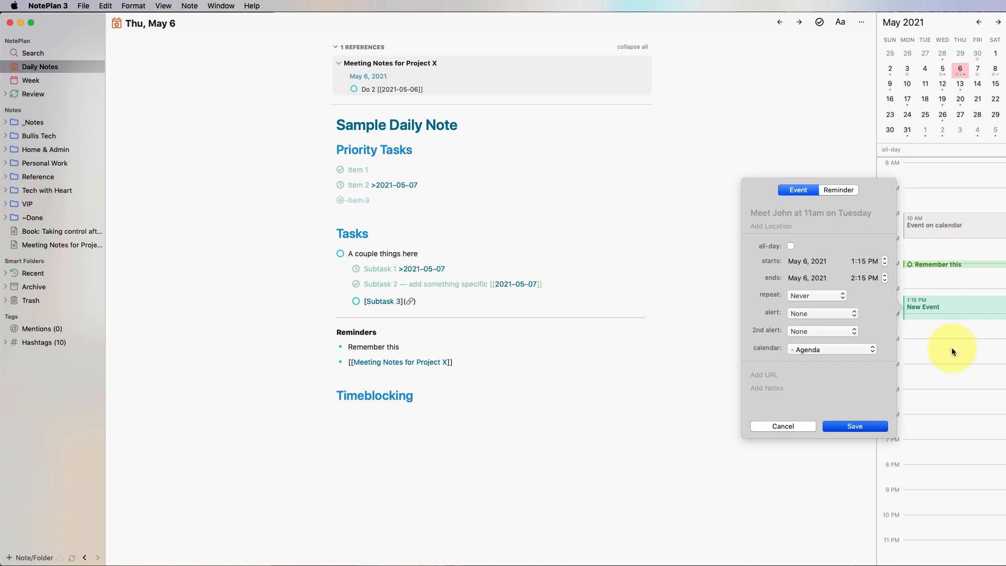
{"action": "left_click", "coordinate": [837, 192]}
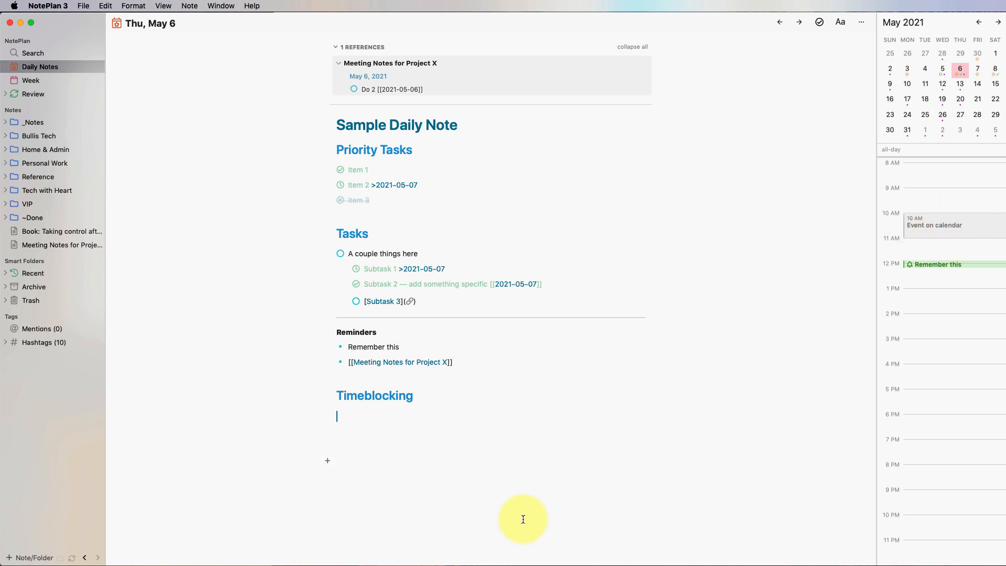
Add the task "Make this video at 3pm" under the Timeblocking heading of the May 6 daily note
{"action": "type", "text": "* "}
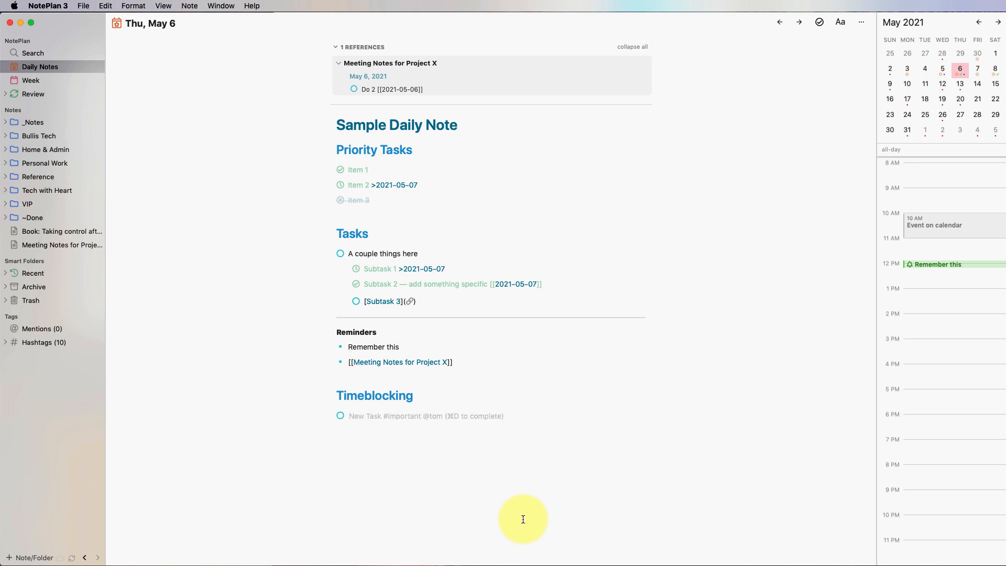
{"action": "type", "text": "M"}
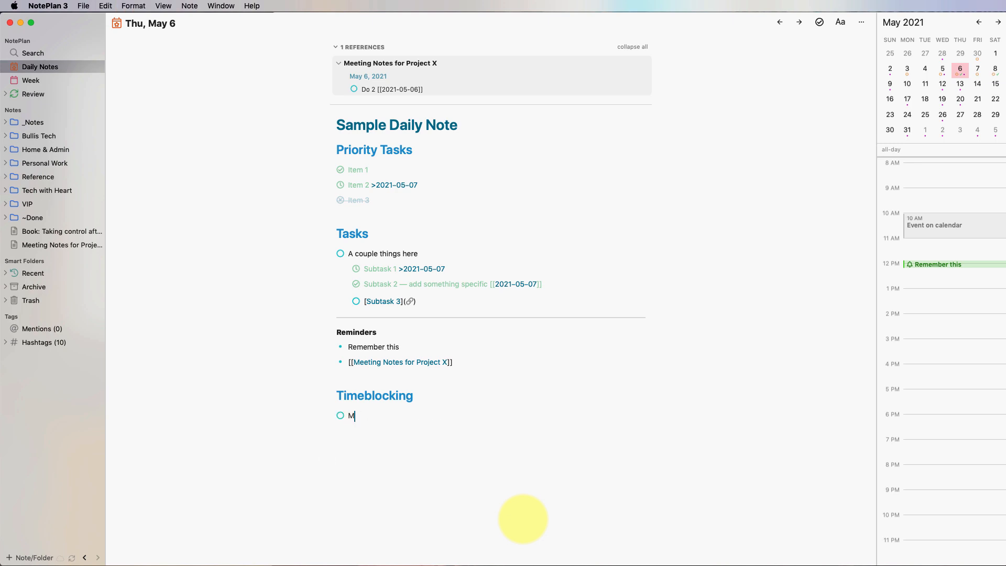
{"action": "type", "text": "ake this video at 3pm"}
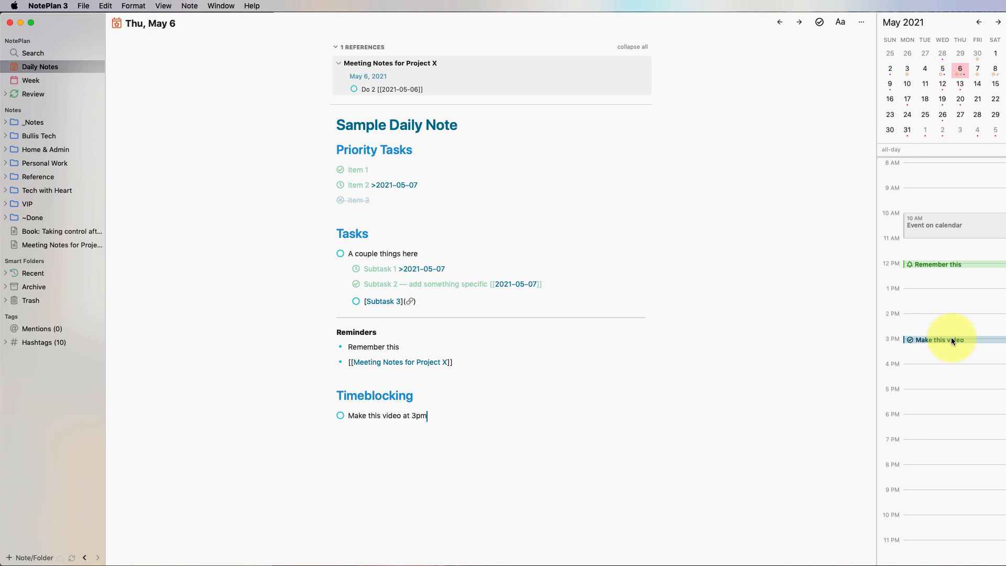
Change the Make this video task's time to the range 3-4pm and extend it to 3-5pm
{"action": "key", "text": "Left"}
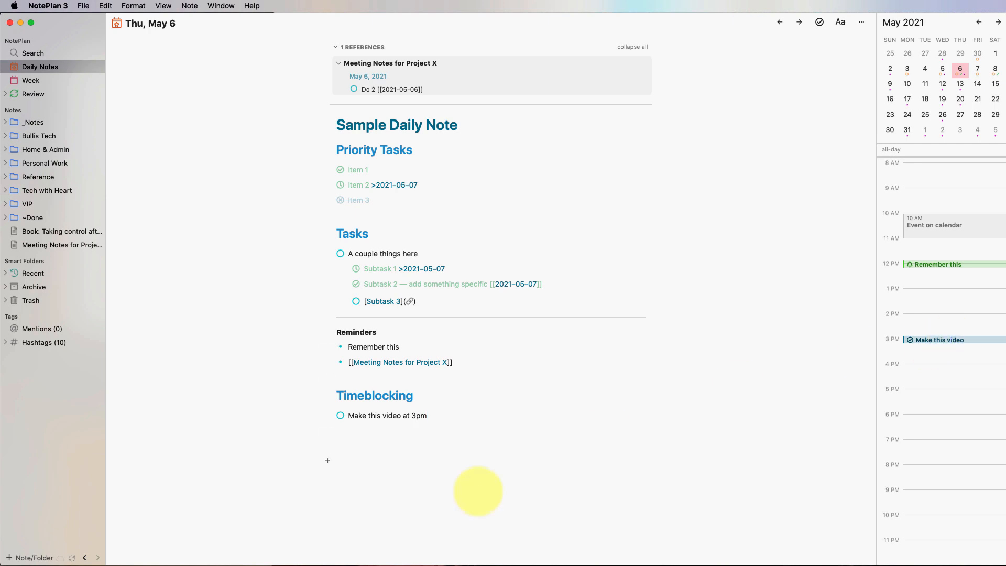
{"action": "type", "text": "-4"}
{"action": "left_click", "coordinate": [478, 491]}
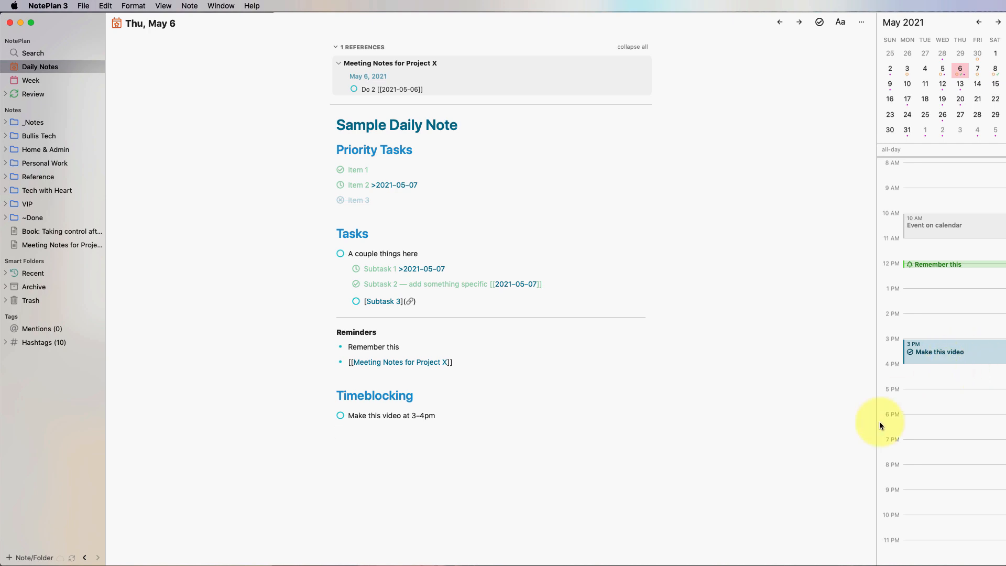
{"action": "key", "text": "Left"}
{"action": "key", "text": "Left"}
{"action": "key", "text": "Left"}
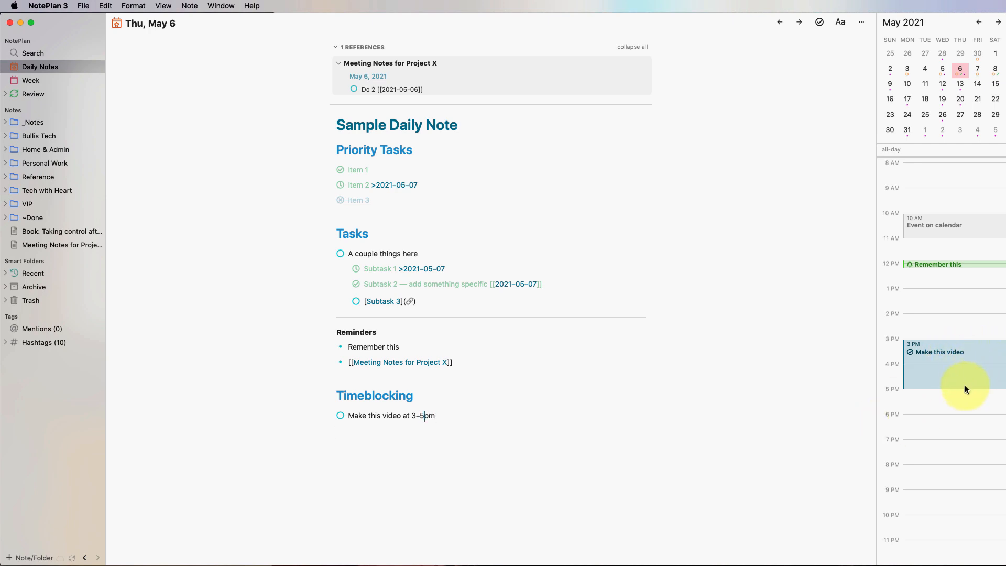
Add a second task under Timeblocking reading "7:00-7:45pm Edit this video"
{"action": "key", "text": "Return"}
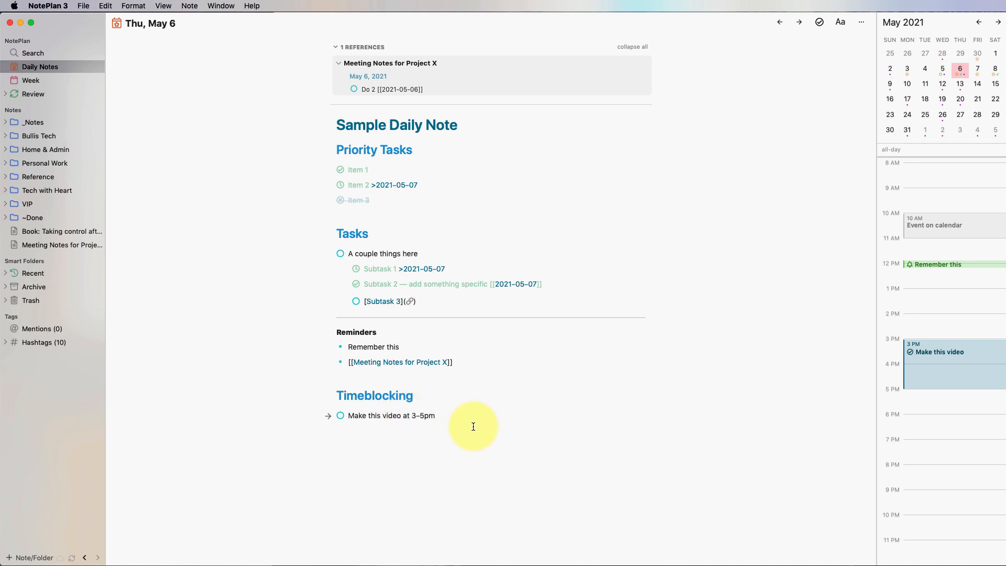
{"action": "key", "text": "super+t"}
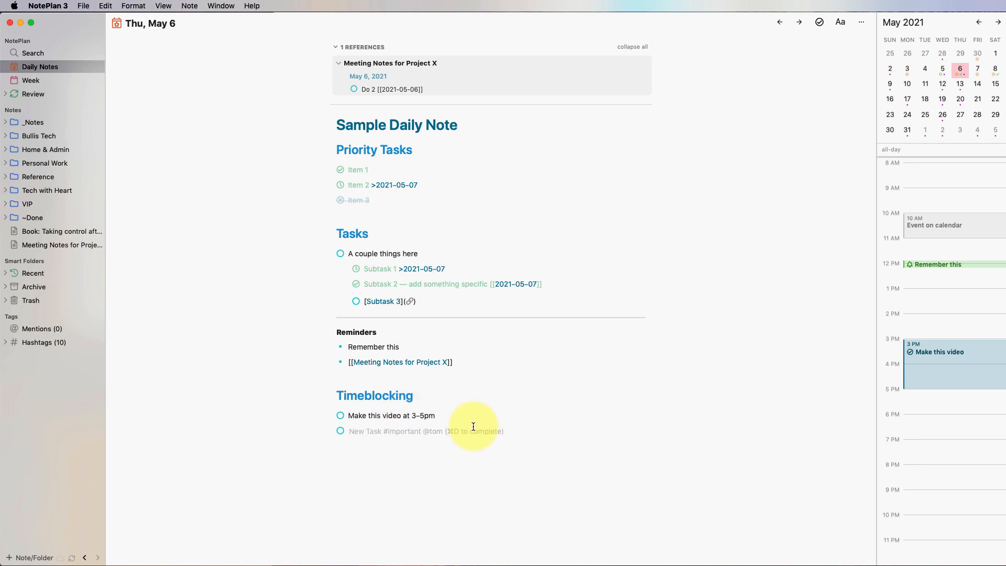
{"action": "type", "text": "7:00"}
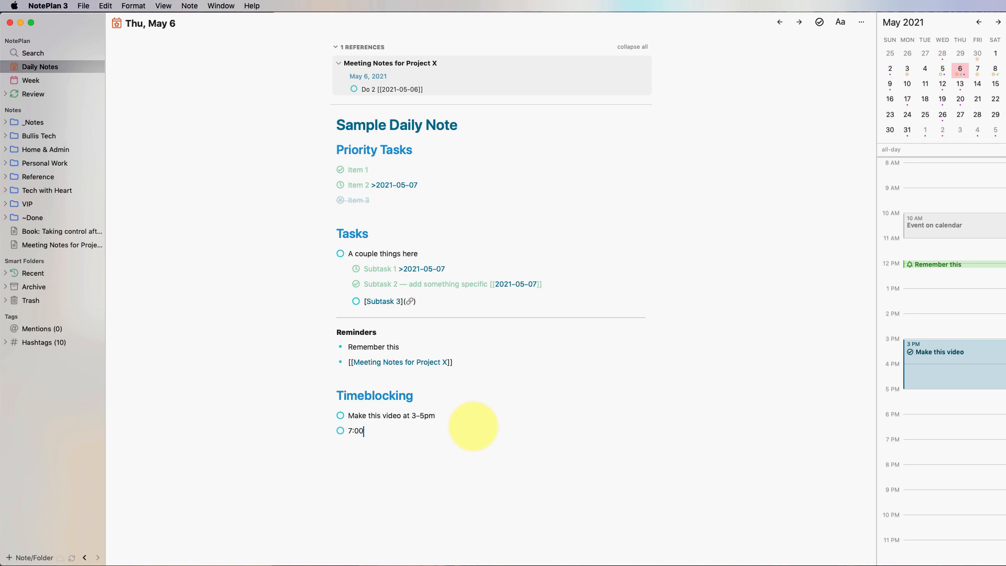
{"action": "key", "text": "shift+Right"}
{"action": "key", "text": "Right"}
{"action": "key", "text": "Right"}
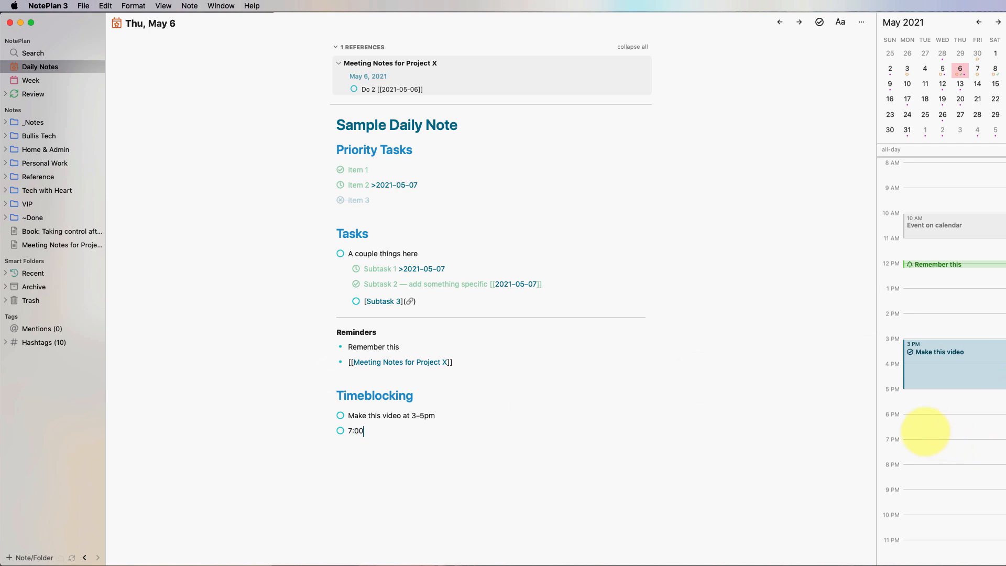
{"action": "type", "text": "-7:45pm Edit this vdi"}
{"action": "key", "text": "BackSpace"}
{"action": "key", "text": "BackSpace"}
{"action": "type", "text": "ideo"}
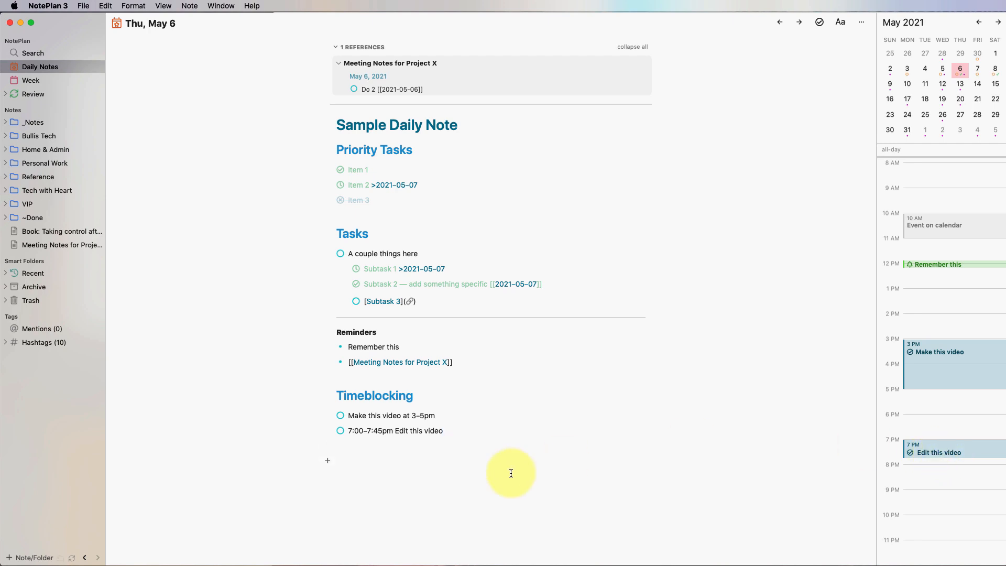
{"action": "left_click", "coordinate": [352, 430]}
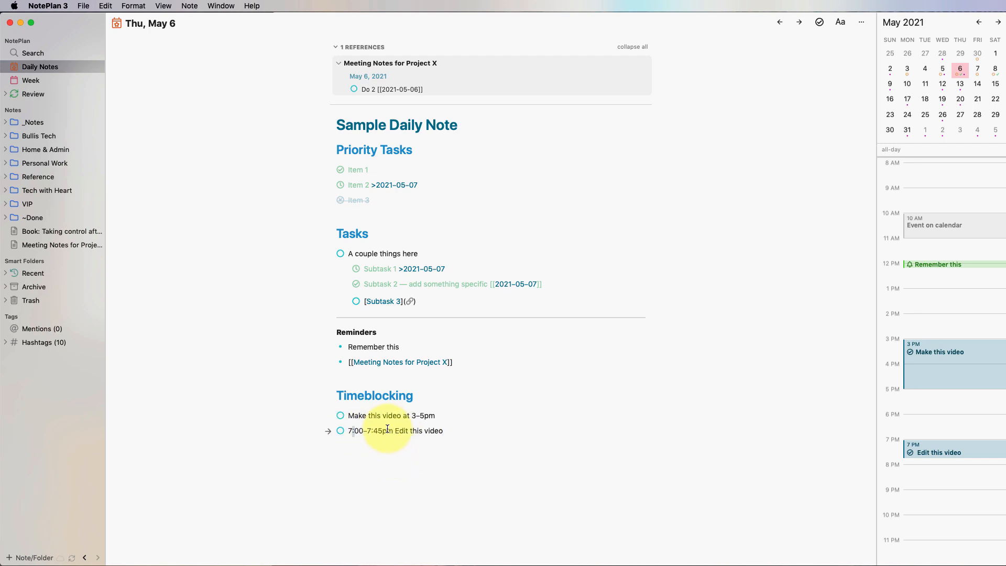
{"action": "left_click_drag", "start_coordinate": [382, 431], "coordinate": [391, 431]}
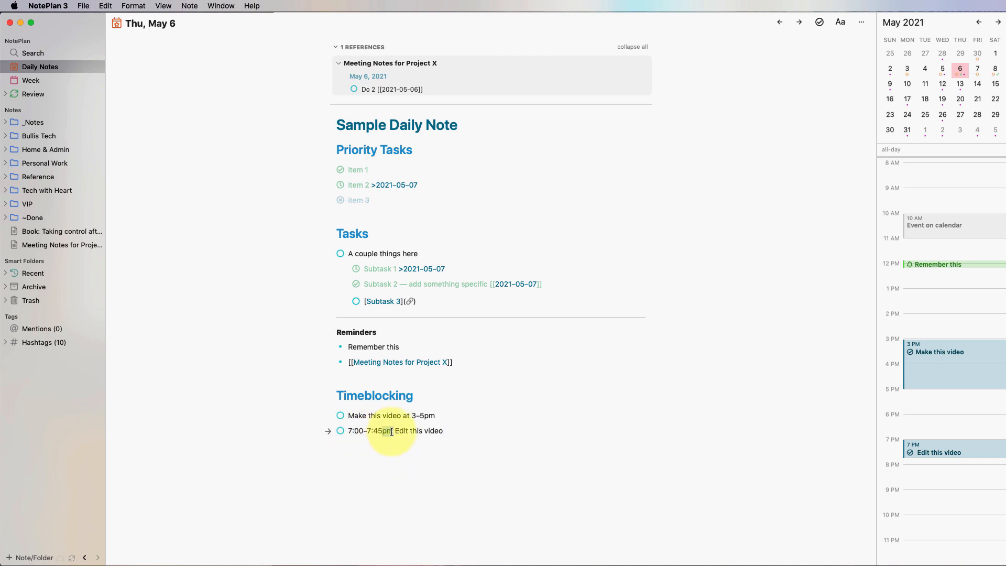
{"action": "left_click", "coordinate": [480, 436]}
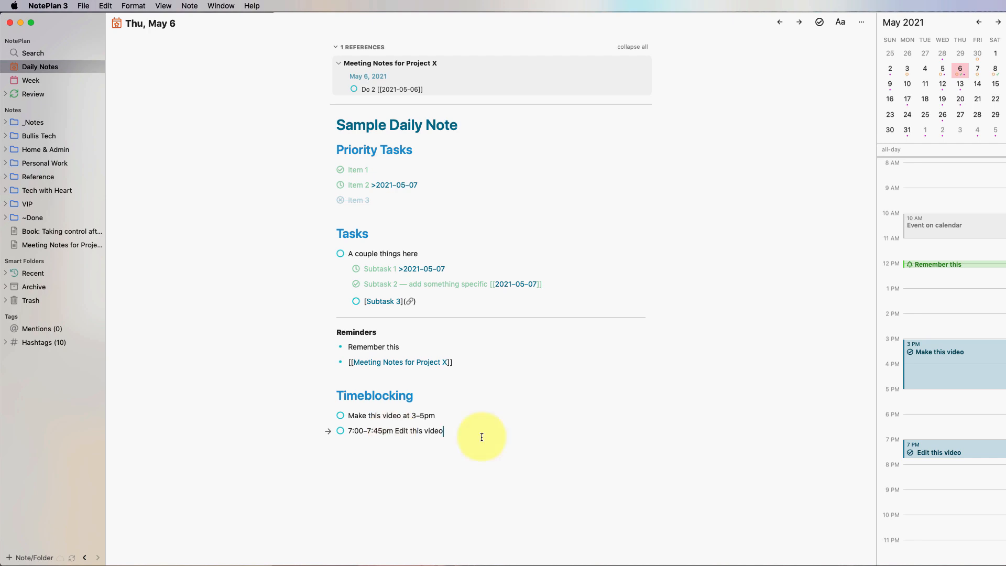
{"action": "left_click", "coordinate": [526, 506]}
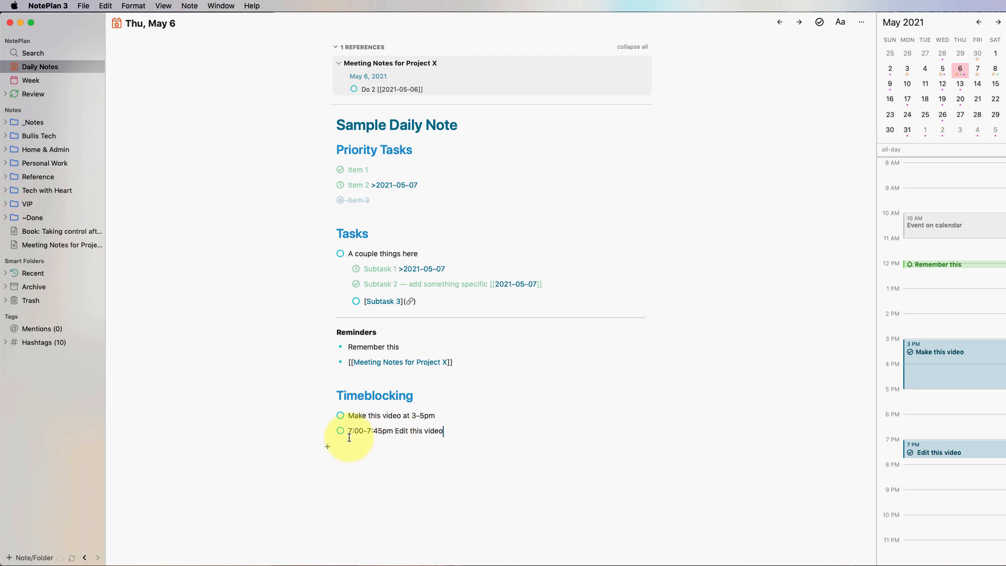
Mark the Make this video time block as complete and reopen it
{"action": "left_click", "coordinate": [339, 415]}
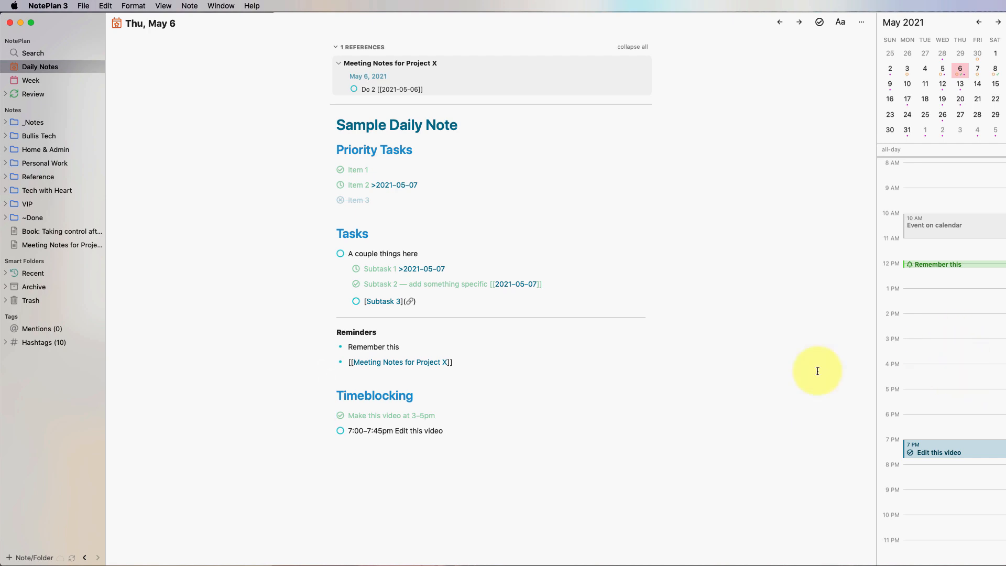
{"action": "left_click", "coordinate": [340, 415]}
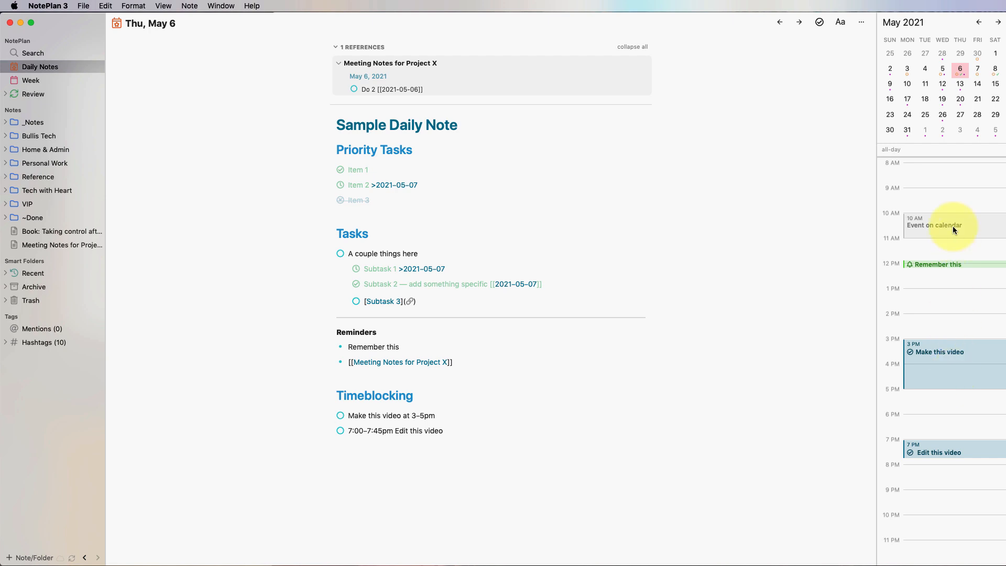
Open a new 1:00 PM event on the May 6 timeline, view its reminder options, and cancel it
{"action": "double_click", "coordinate": [932, 293]}
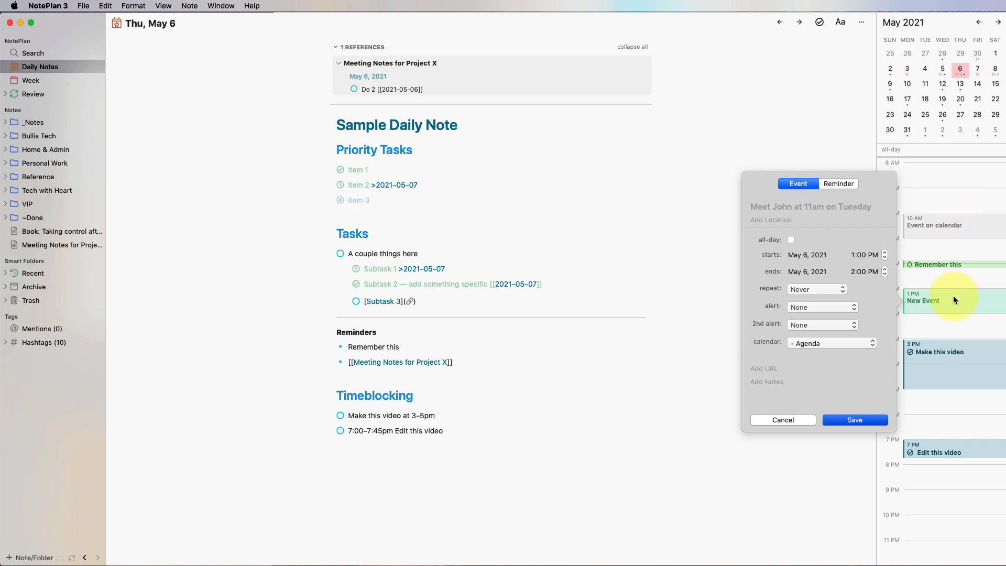
{"action": "left_click", "coordinate": [840, 185]}
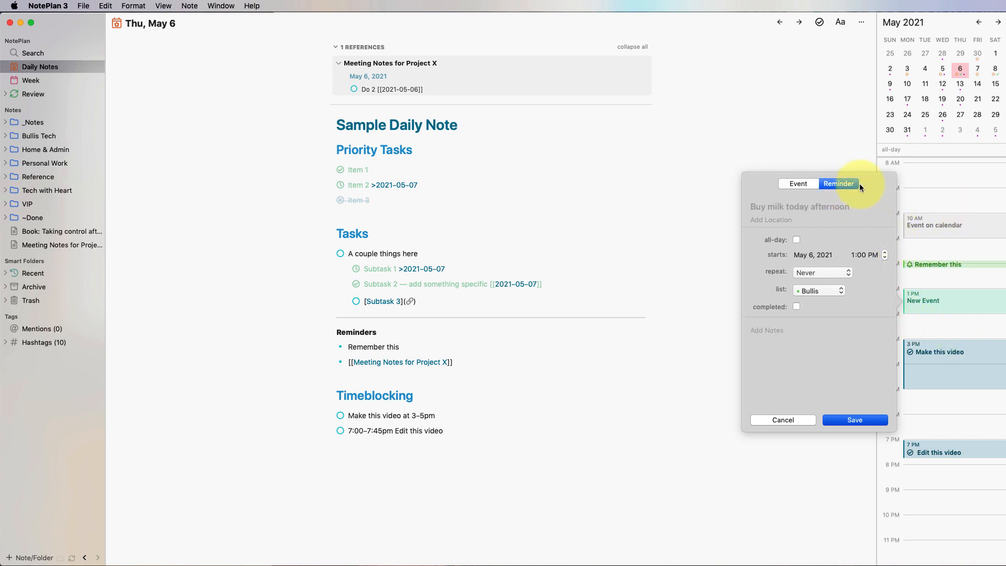
{"action": "left_click", "coordinate": [793, 420]}
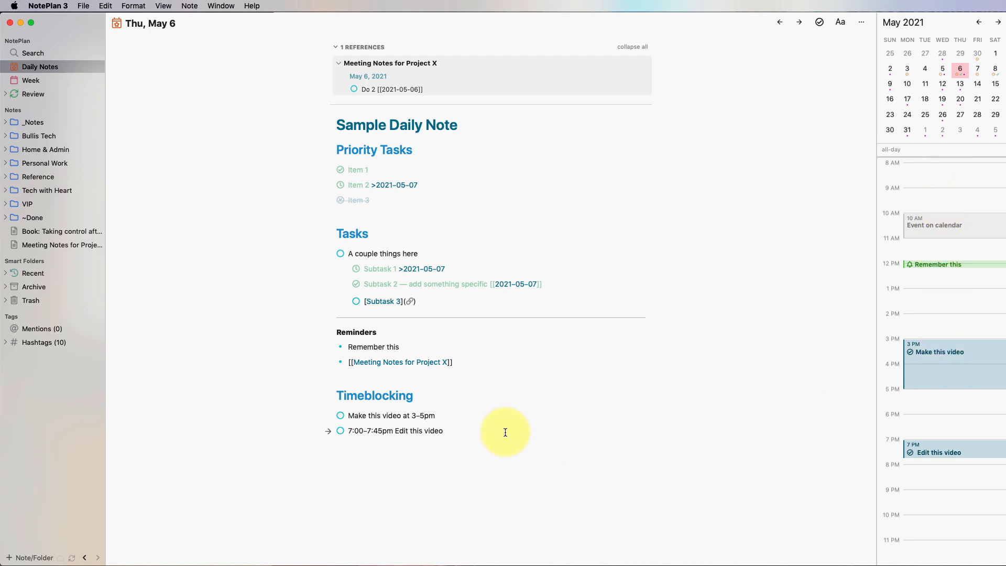
Select the Meeting Notes for Project X link under Reminders, view that meeting note, and return to the May 6 daily note
{"action": "left_click", "coordinate": [475, 435]}
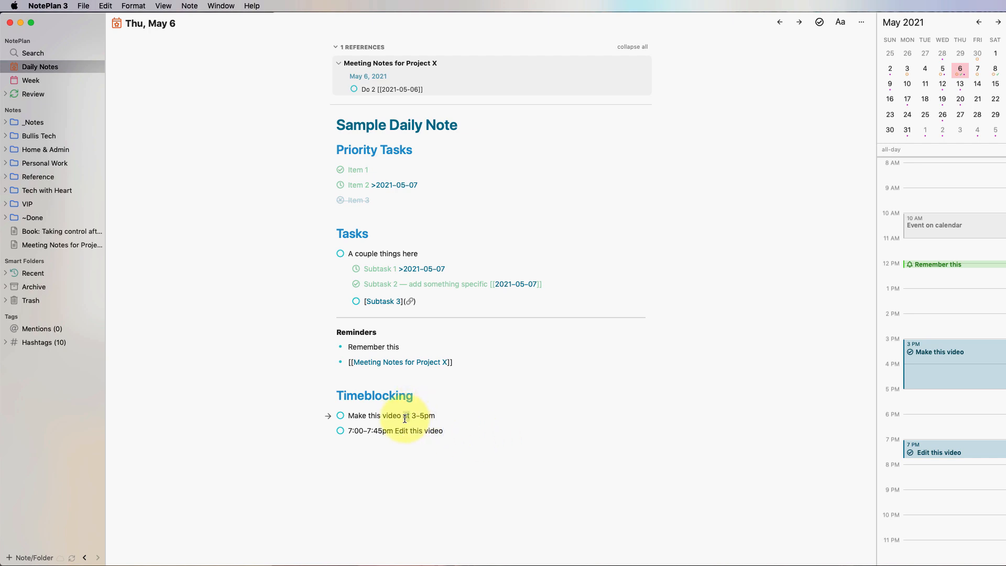
{"action": "left_click", "coordinate": [352, 431]}
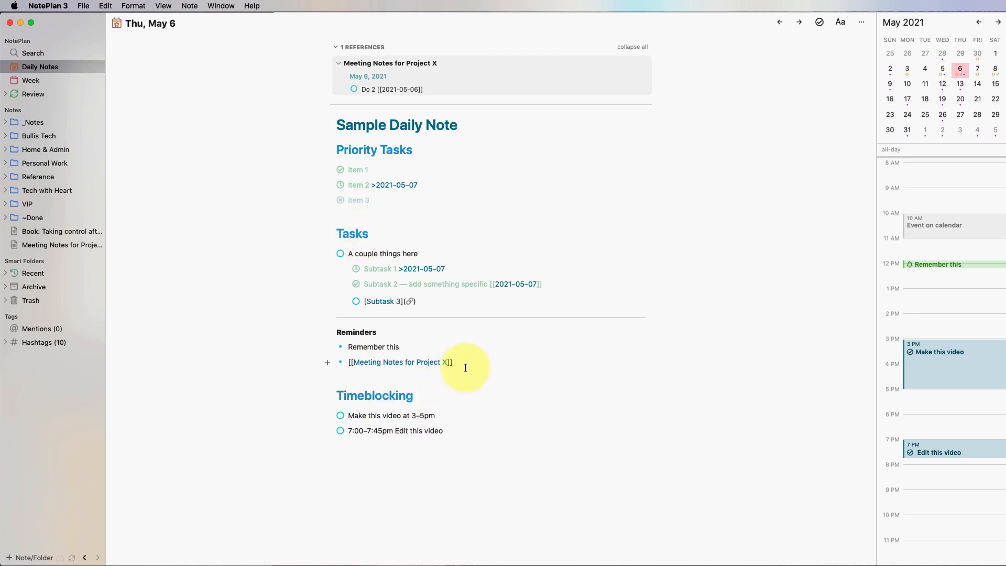
{"action": "left_click_drag", "start_coordinate": [451, 362], "coordinate": [339, 363]}
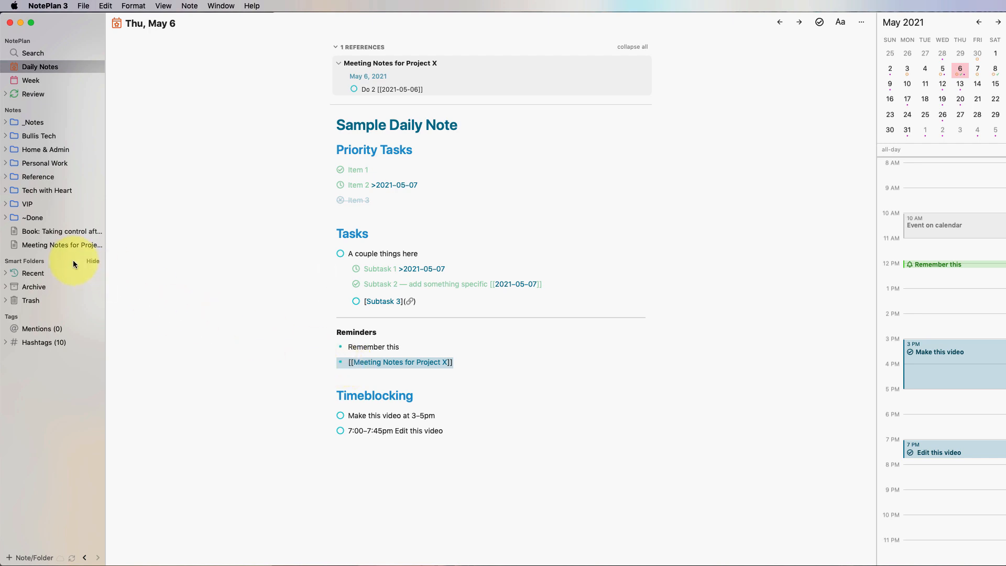
{"action": "left_click", "coordinate": [61, 244]}
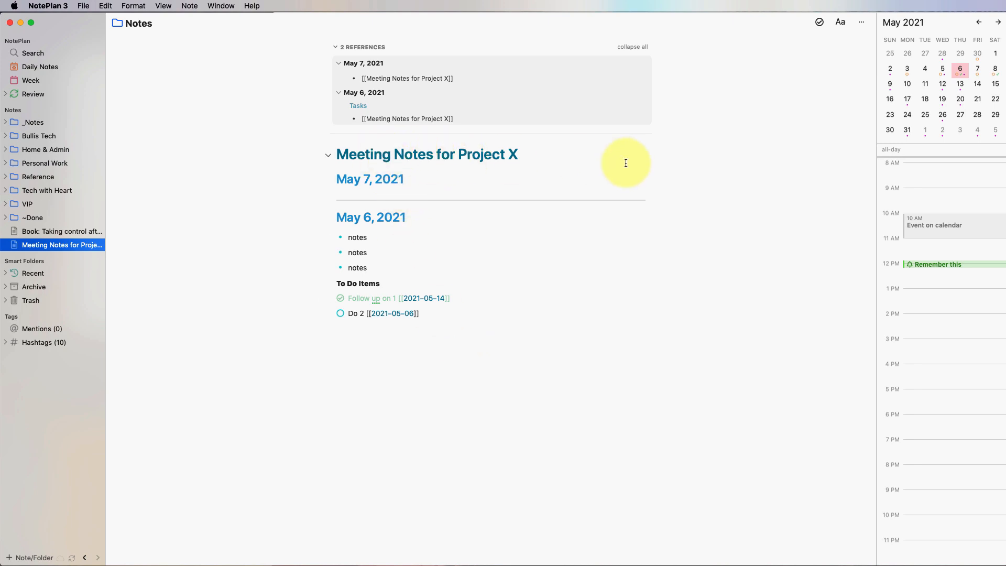
{"action": "left_click", "coordinate": [530, 157]}
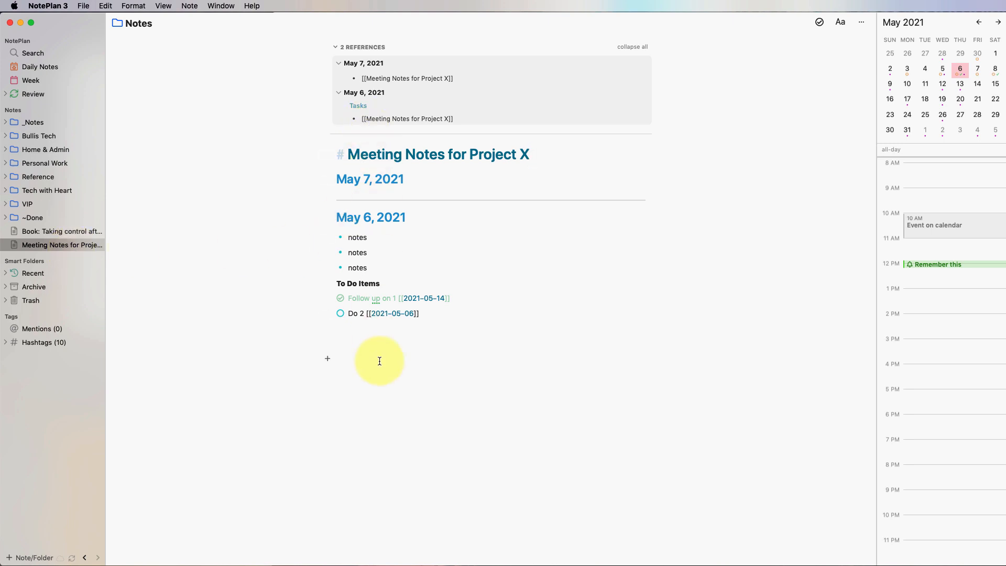
{"action": "left_click", "coordinate": [52, 68]}
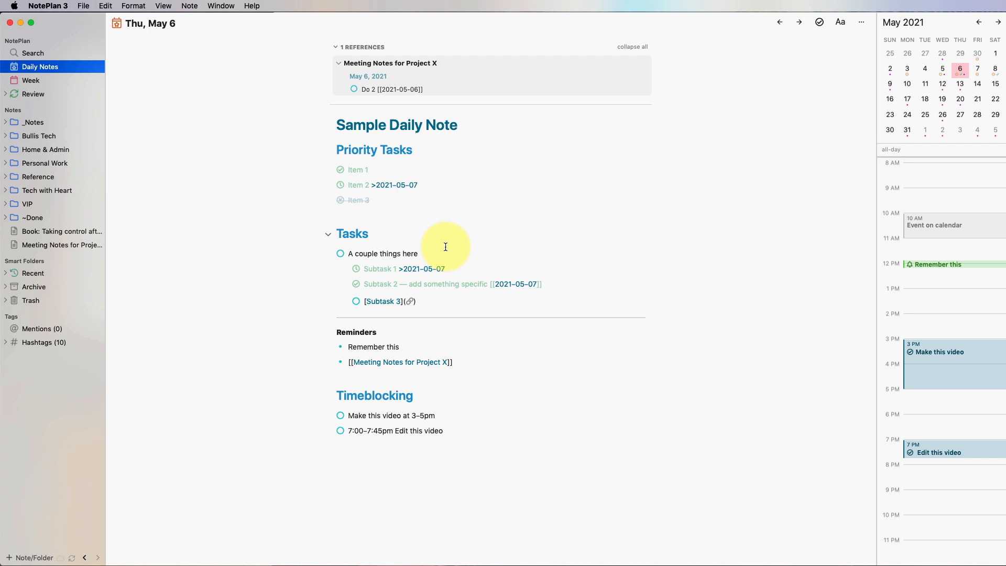
{"action": "left_click", "coordinate": [473, 301]}
{"action": "left_click_drag", "start_coordinate": [473, 301], "coordinate": [321, 253]}
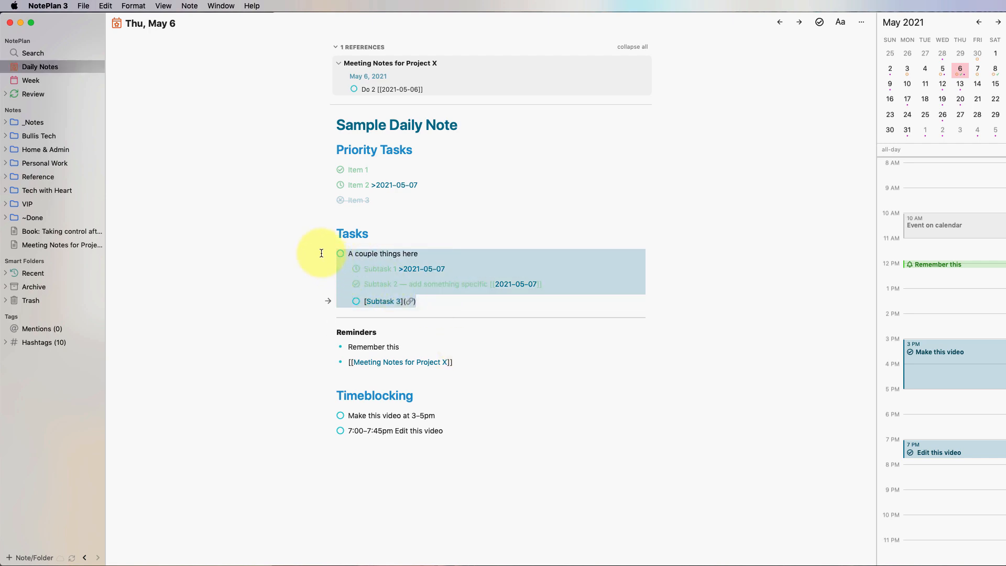
{"action": "left_click", "coordinate": [391, 231]}
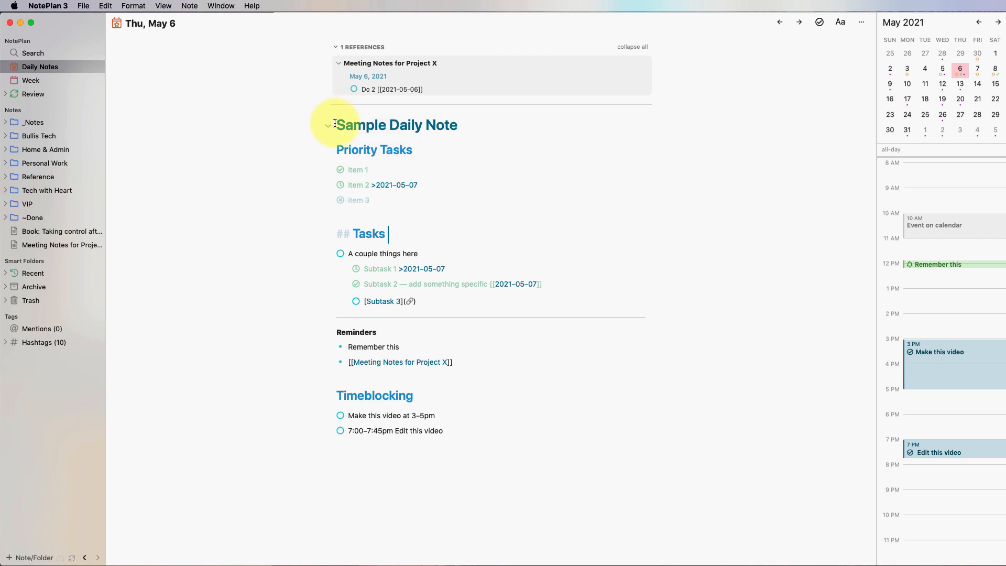
{"action": "left_click", "coordinate": [468, 385]}
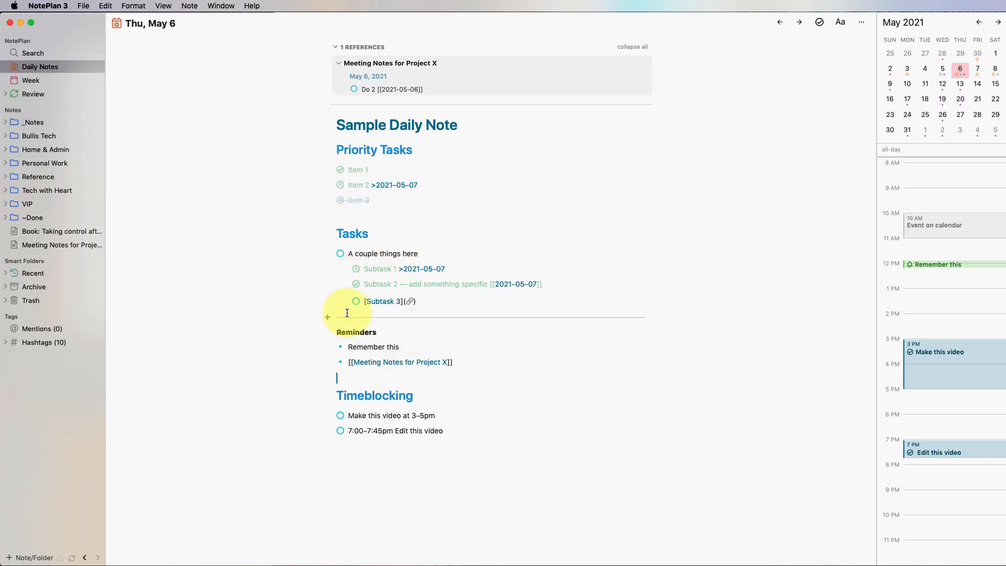
Mark the "A couple things here" task as complete, switch it to cancelled, and reopen it
{"action": "left_click", "coordinate": [340, 254]}
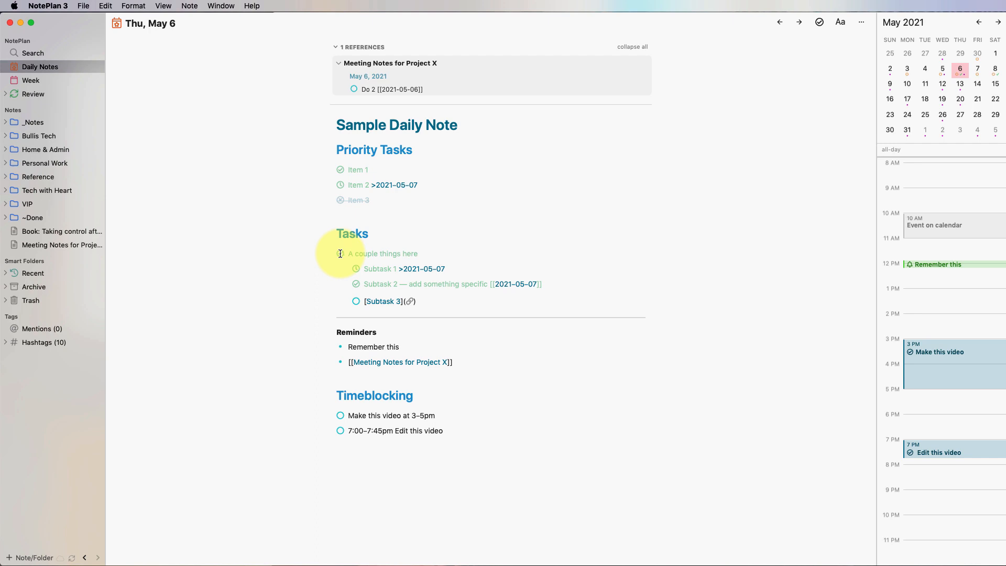
{"action": "right_click", "coordinate": [340, 254]}
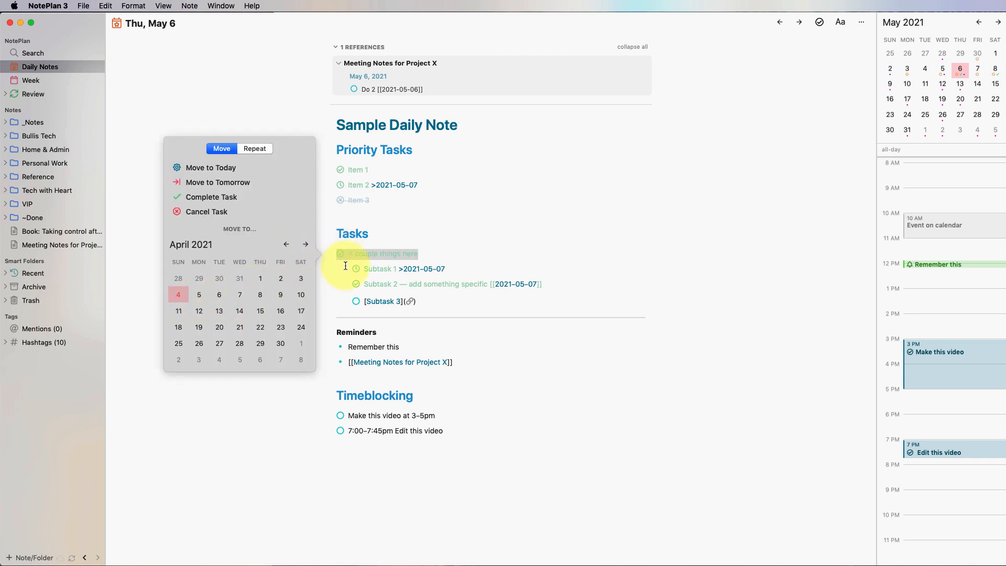
{"action": "left_click", "coordinate": [215, 214]}
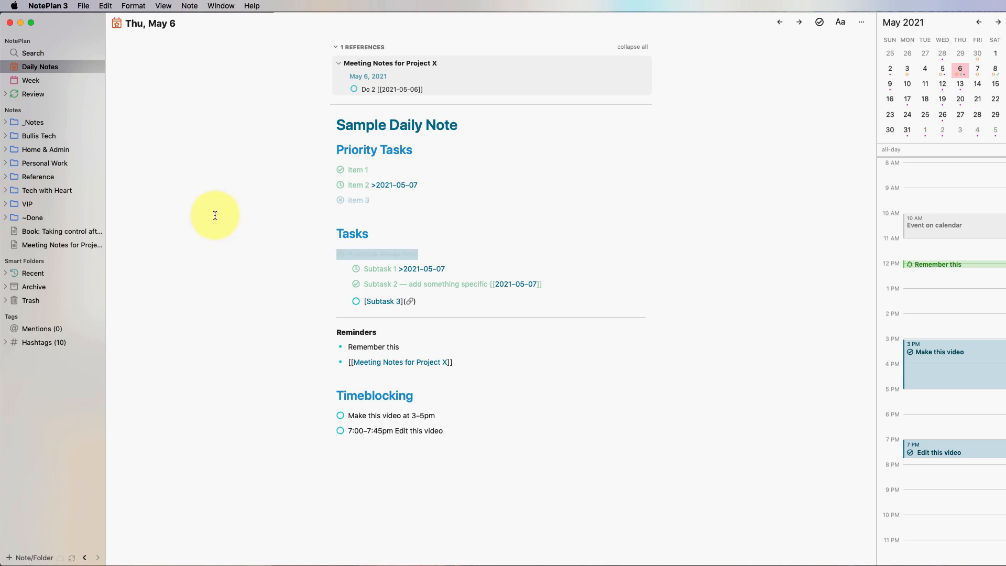
{"action": "left_click", "coordinate": [449, 341]}
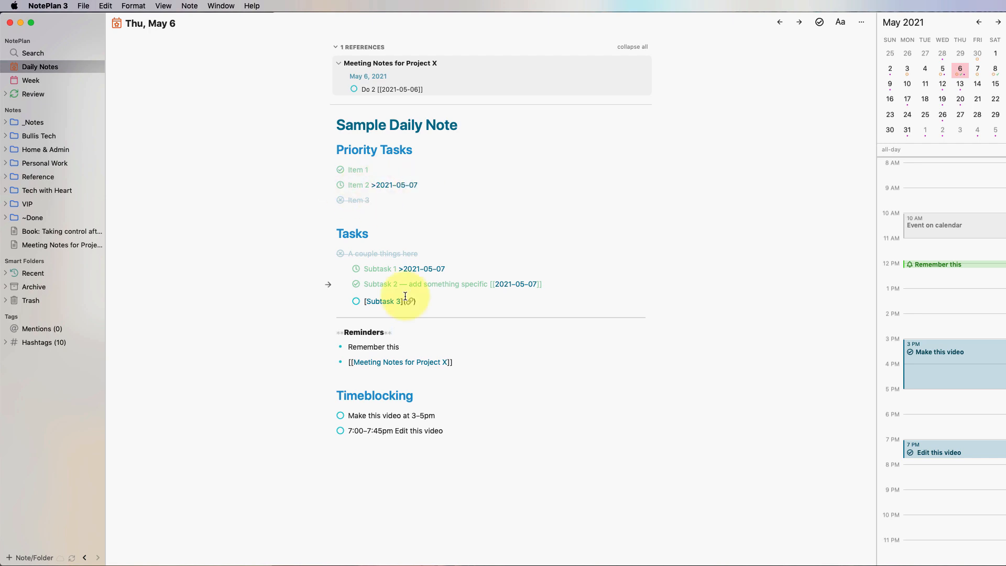
{"action": "left_click", "coordinate": [340, 254]}
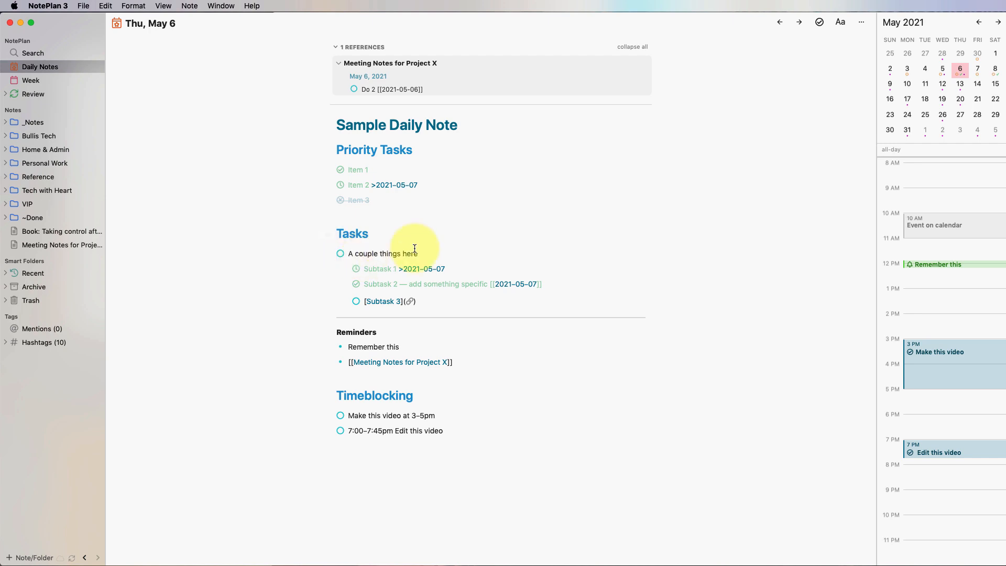
Reopen Subtask 1 and Subtask 2 under the "A couple things here" task
{"action": "left_click", "coordinate": [355, 269]}
{"action": "left_click", "coordinate": [356, 284]}
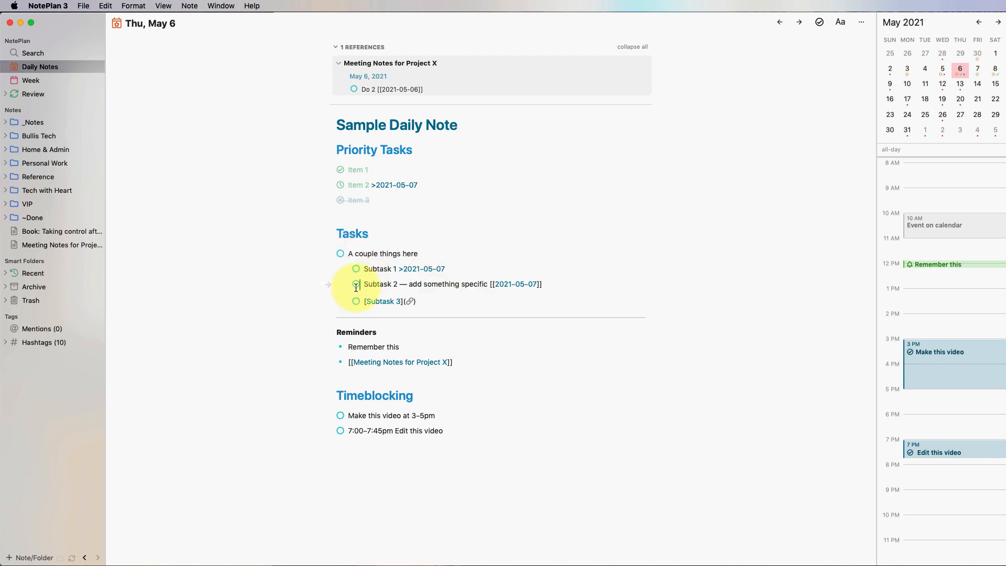
{"action": "left_click", "coordinate": [355, 284]}
{"action": "left_click", "coordinate": [356, 285]}
Remove the >2021-05-07 date from Subtask 1 and copy the "A couple things here" task together with Subtask 1
{"action": "left_click_drag", "start_coordinate": [446, 269], "coordinate": [329, 254]}
{"action": "key", "text": "super+c"}
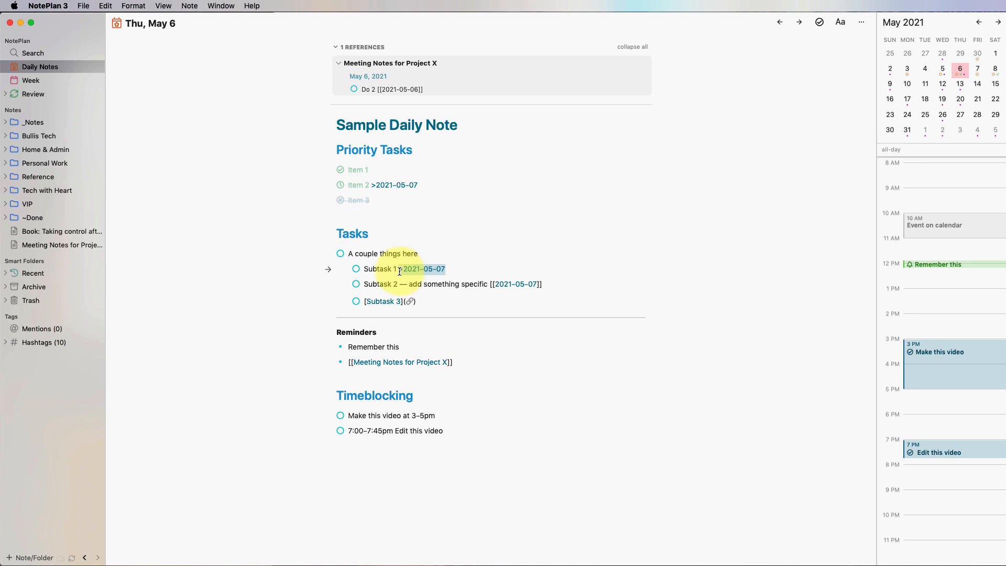
{"action": "key", "text": "BackSpace"}
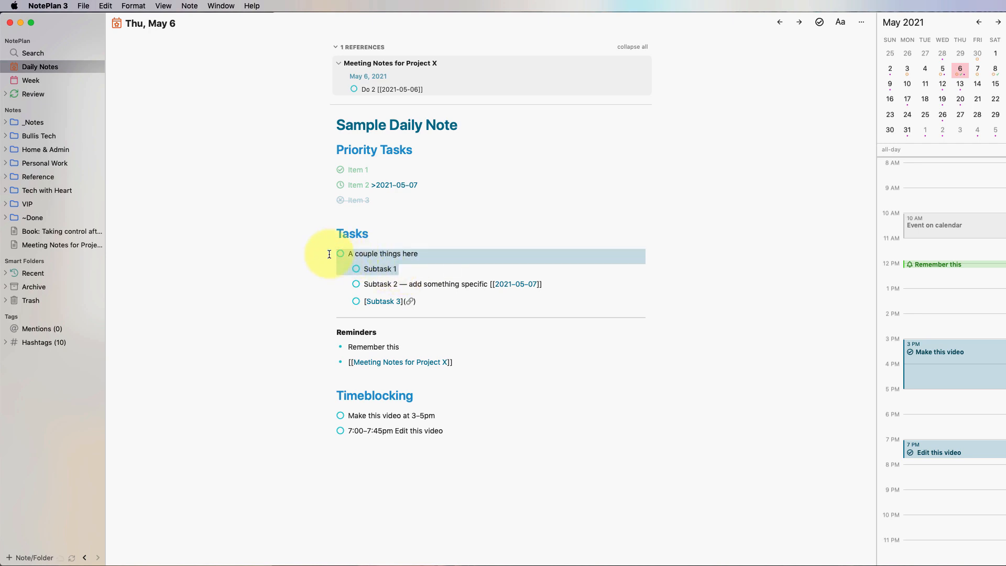
Go to the May 7 daily note and delete its existing tasks and the Meeting Notes for Project X link
{"action": "left_click", "coordinate": [799, 22]}
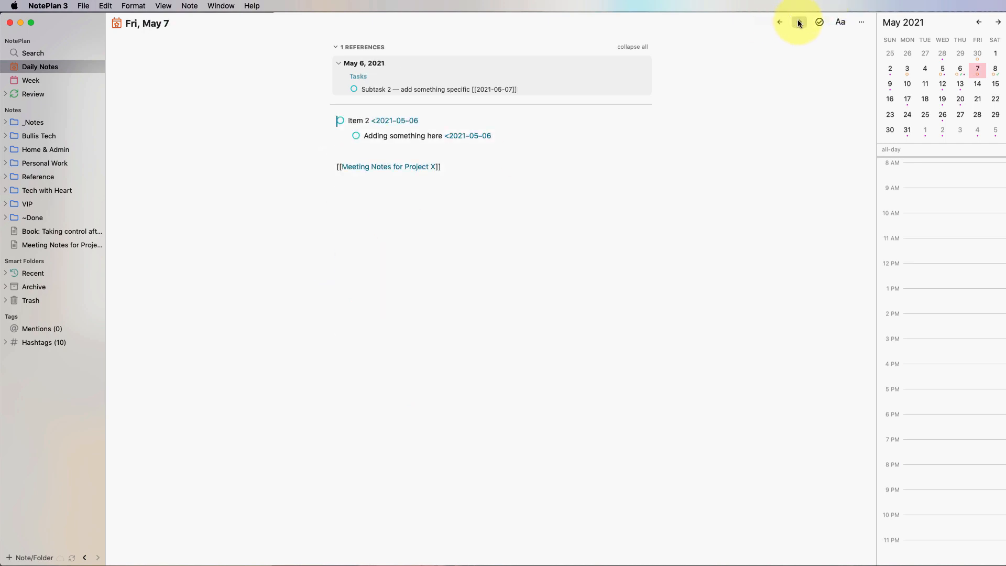
{"action": "left_click_drag", "start_coordinate": [565, 189], "coordinate": [350, 116]}
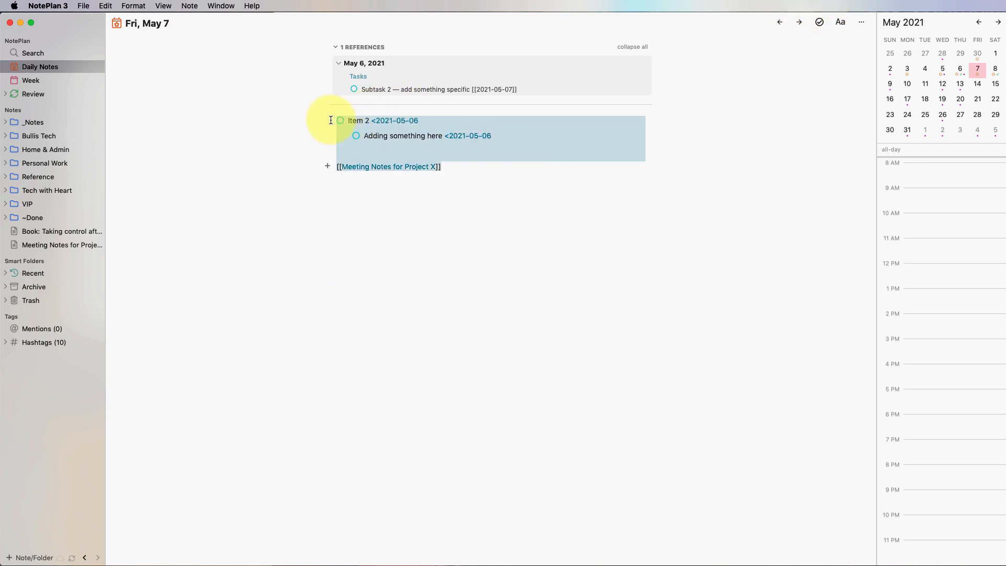
{"action": "key", "text": "BackSpace"}
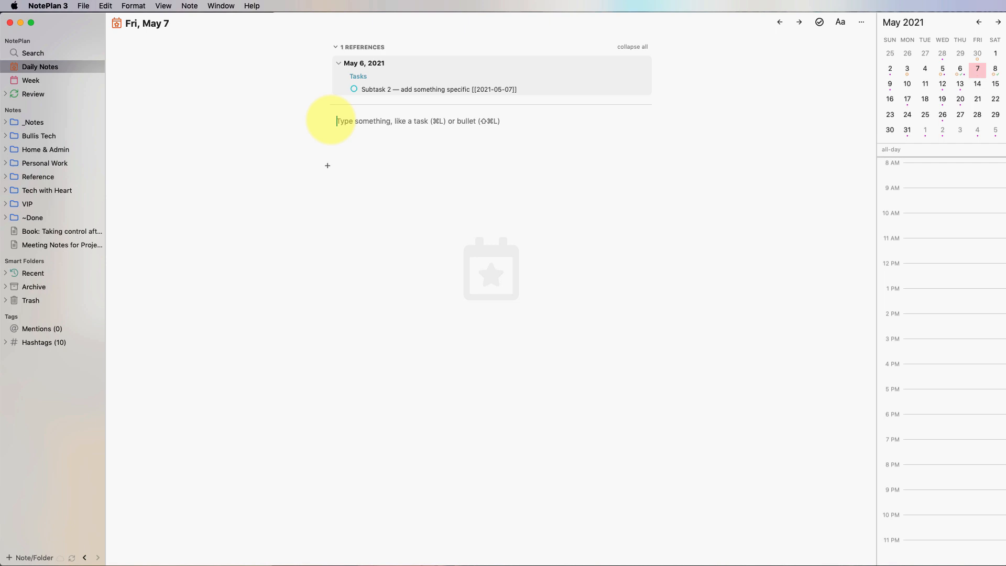
Insert the daily template with Priority Tasks, Tasks and Time Blocking headings, and paste the copied task and subtask under Tasks
{"action": "type", "text": ";dnp"}
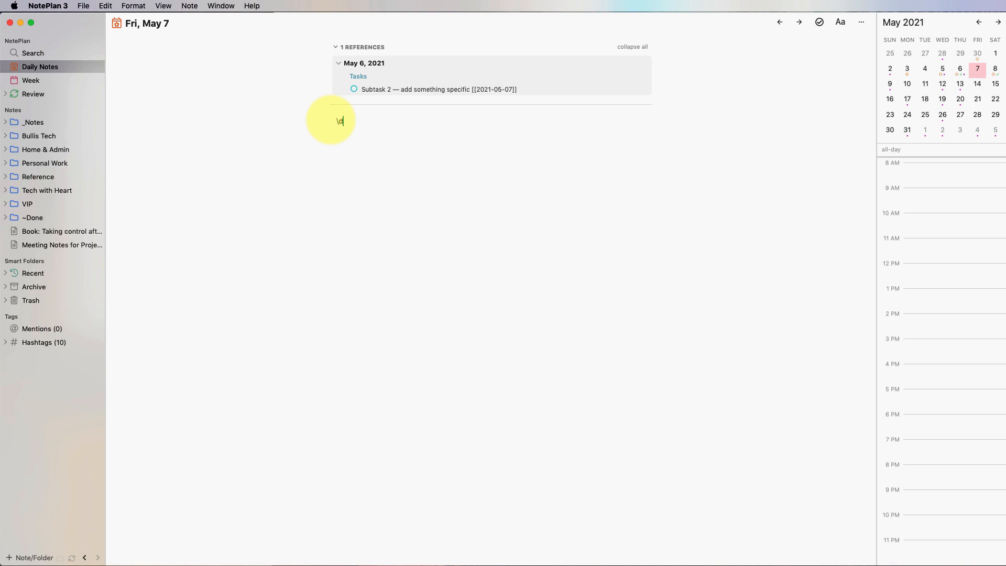
{"action": "key", "text": "Up"}
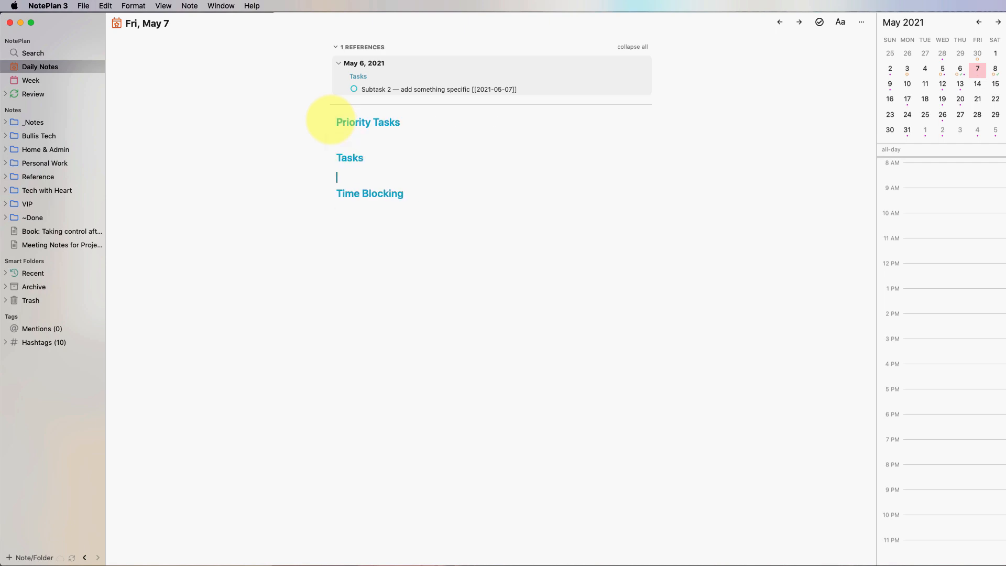
{"action": "key", "text": "super+v"}
{"action": "key", "text": "Return"}
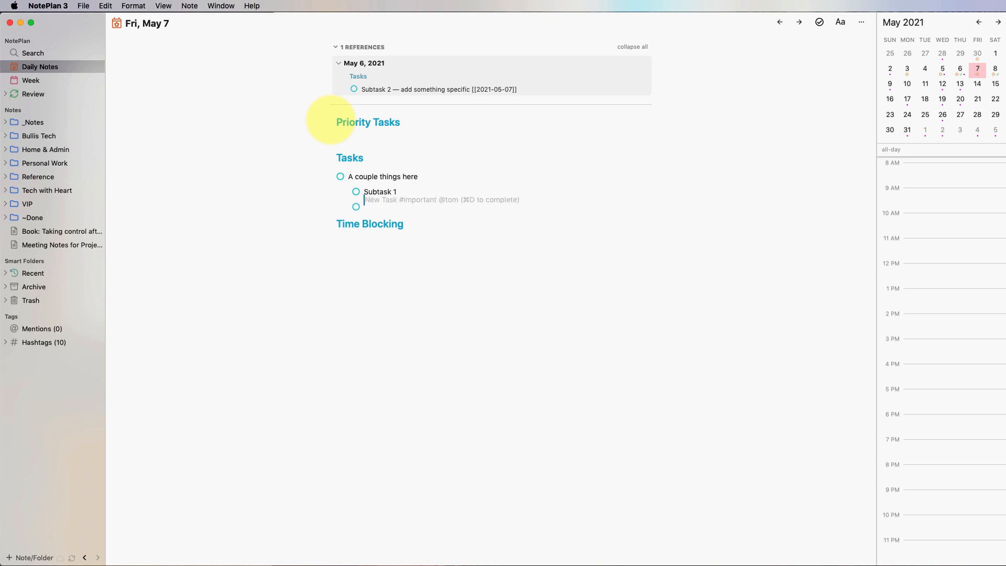
{"action": "key", "text": "BackSpace"}
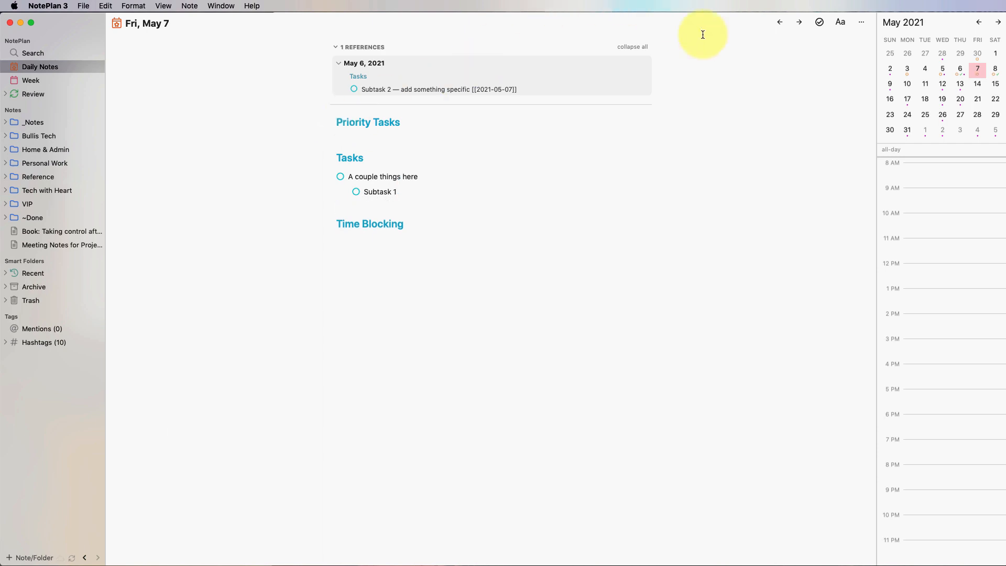
Return to the May 6 daily note and delete "A couple things here" and Subtask 1 from its Tasks section
{"action": "left_click", "coordinate": [778, 22]}
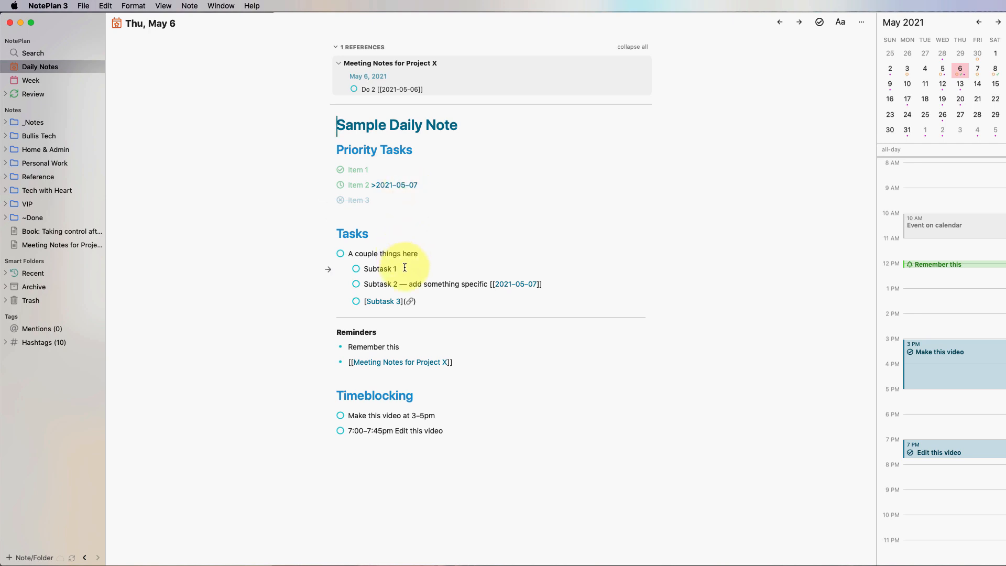
{"action": "left_click_drag", "start_coordinate": [406, 268], "coordinate": [308, 253]}
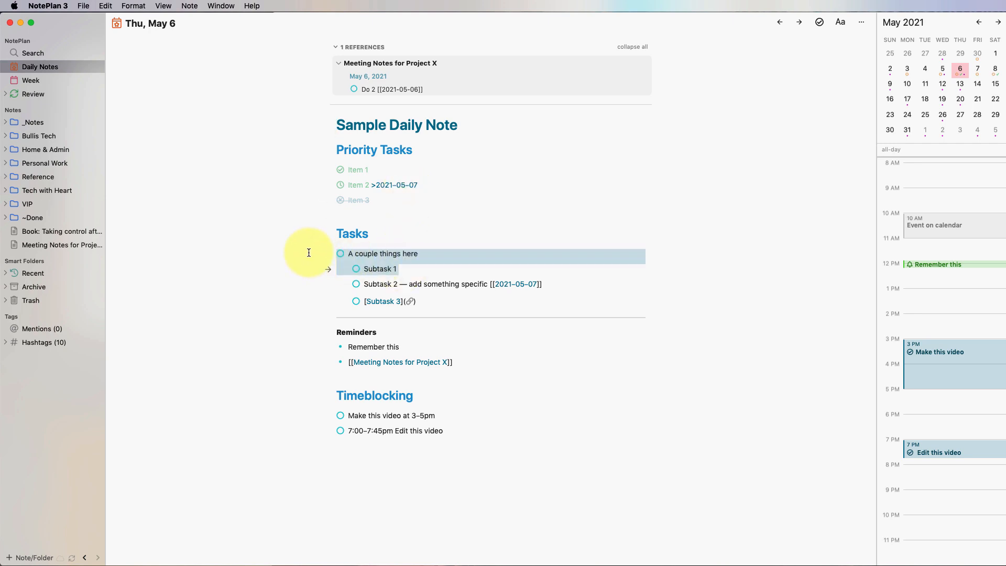
{"action": "key", "text": "BackSpace"}
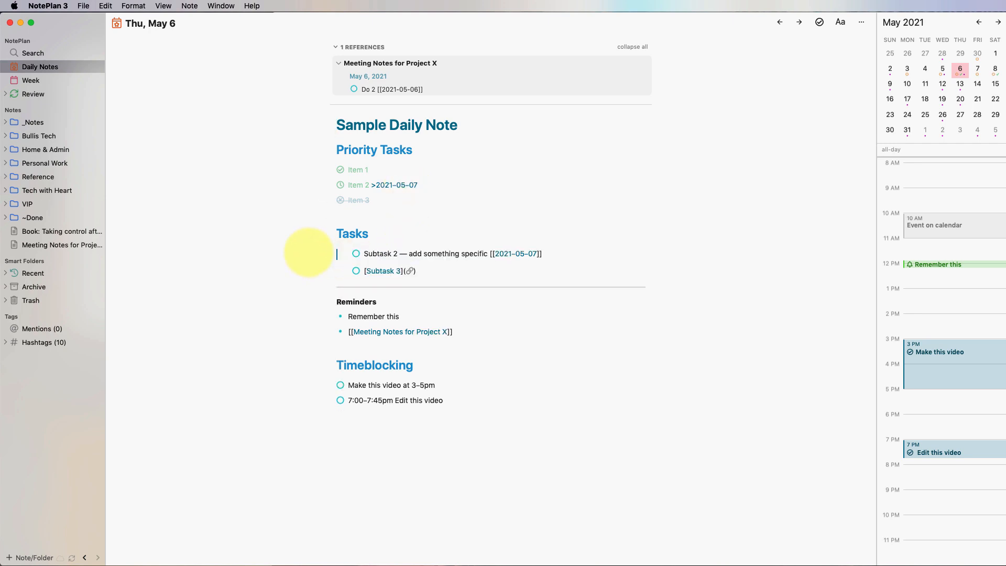
Go back to the May 7 daily note and review the pasted task and subtask under Tasks
{"action": "left_click", "coordinate": [794, 21]}
{"action": "left_click_drag", "start_coordinate": [441, 189], "coordinate": [353, 187]}
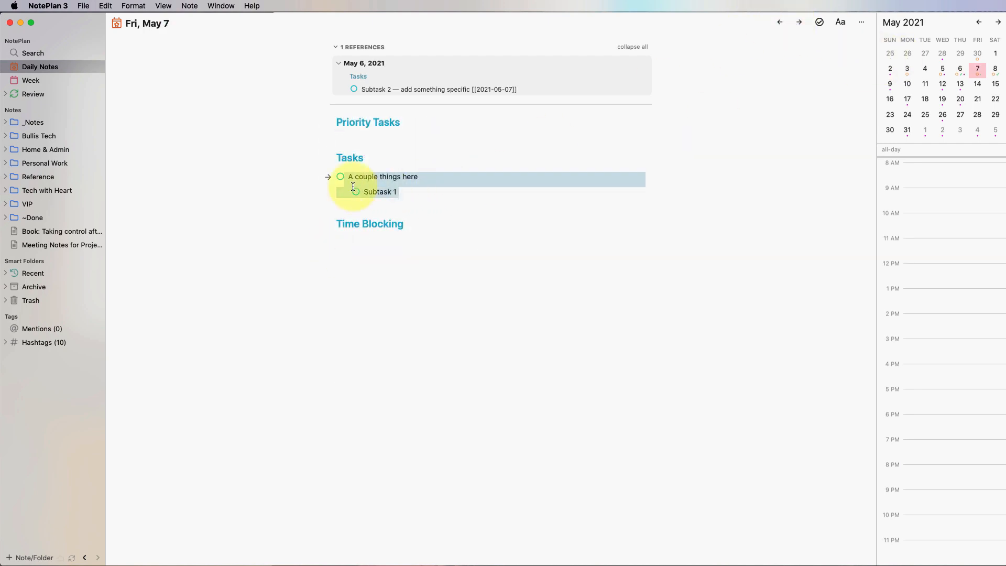
{"action": "left_click", "coordinate": [441, 227]}
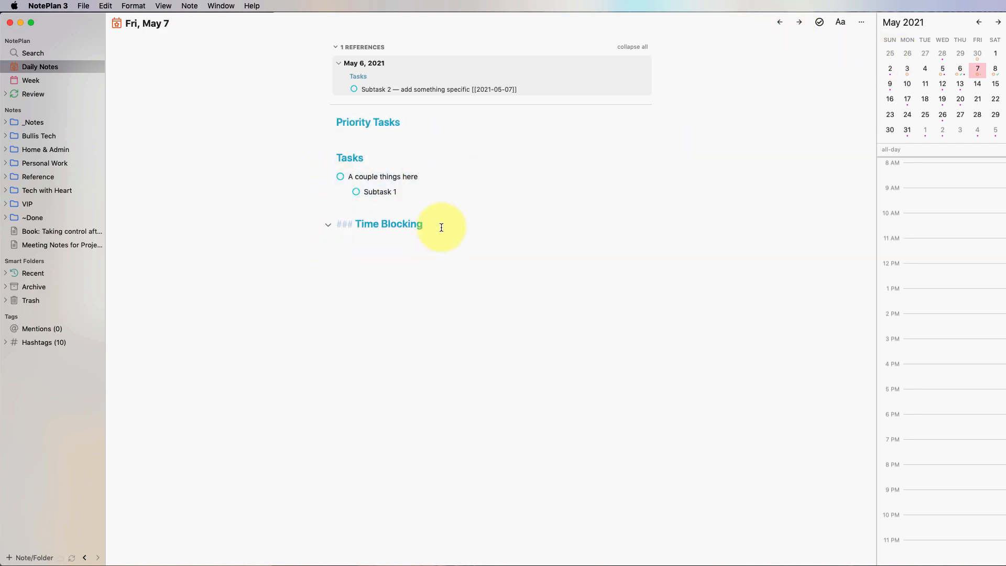